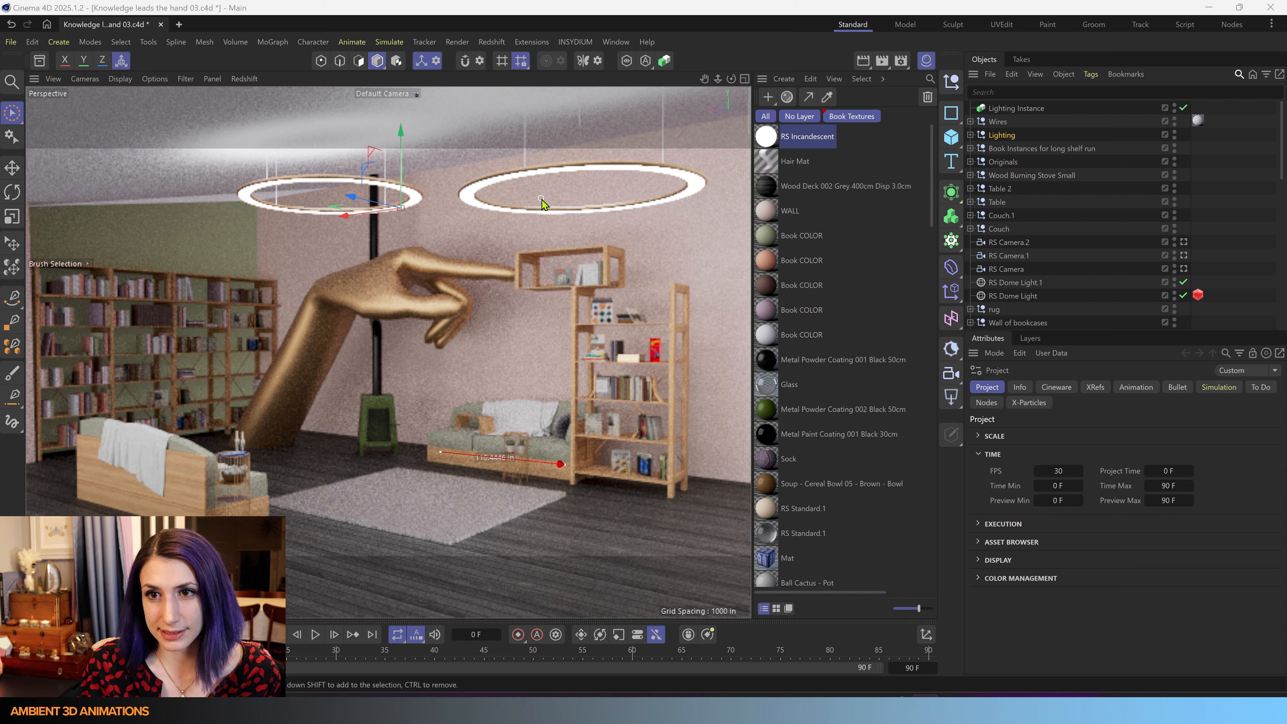
- Inspect the Lighting Instance object's reference and instance mode settings in the room scene
click(1032, 109)
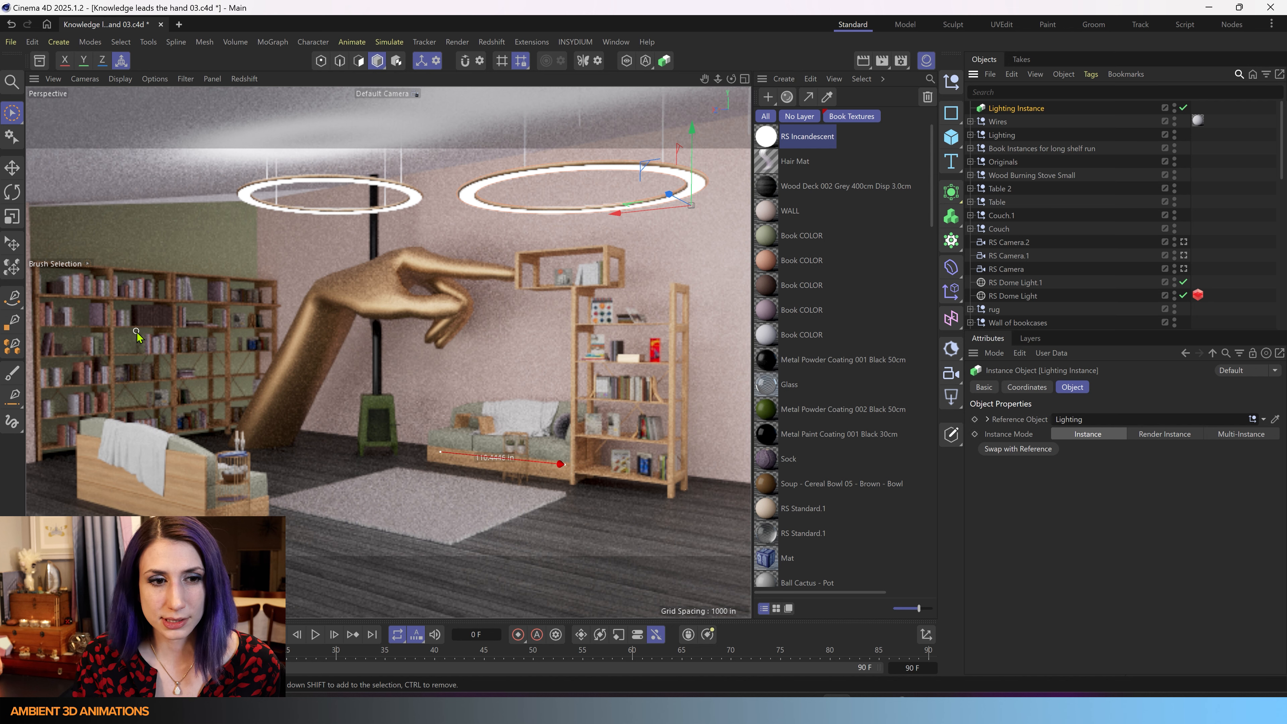
- Create a new project containing a Sphere primitive and an Instance object that references it
click(179, 24)
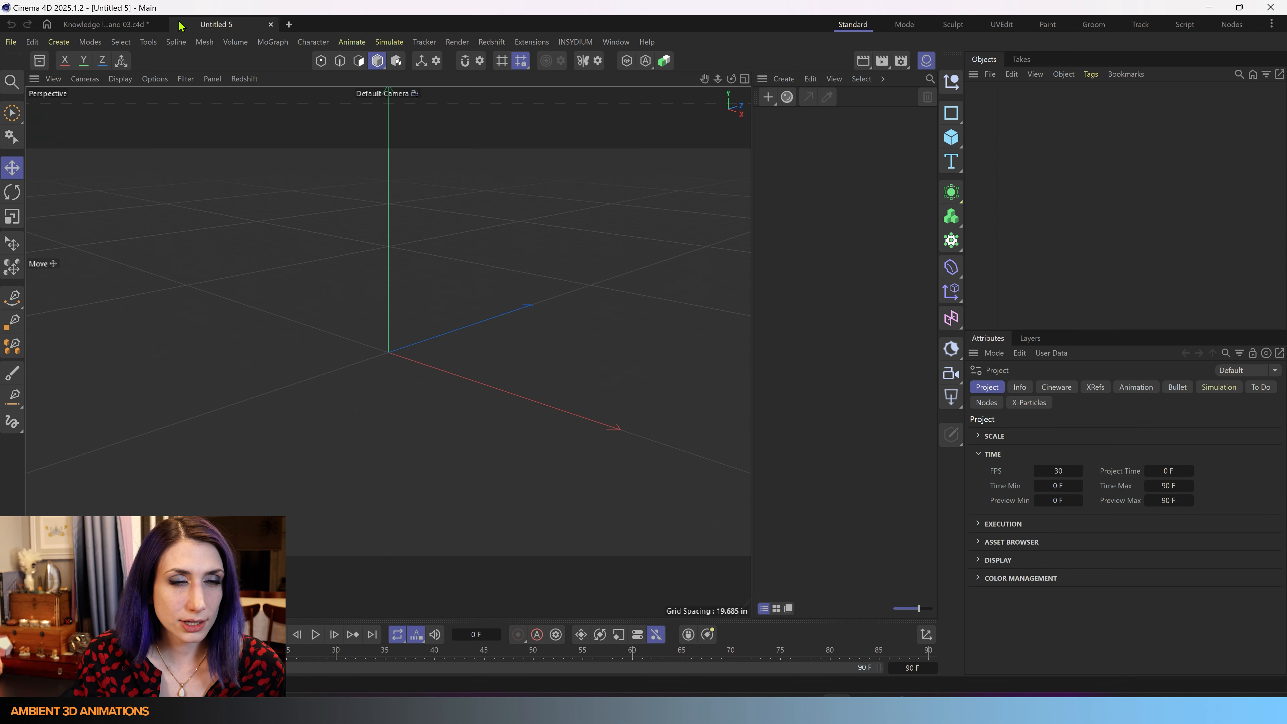
click(952, 137)
click(1086, 208)
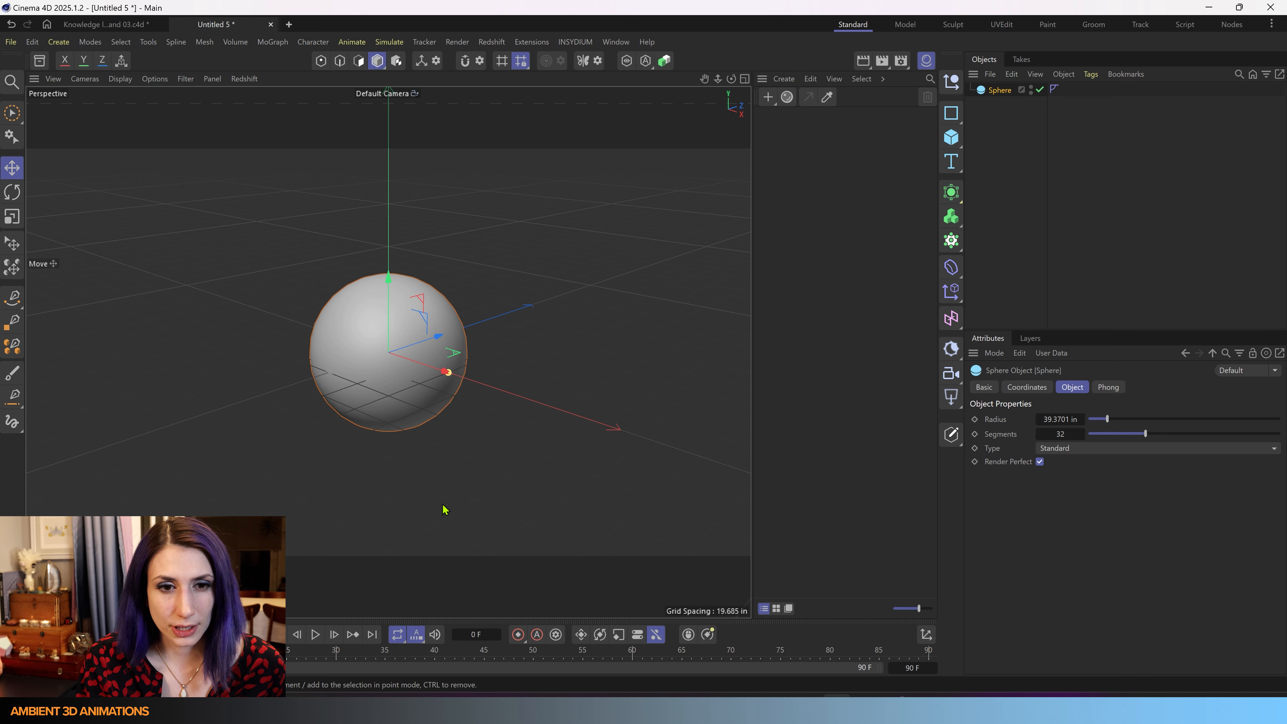
alt+drag(442, 509, 523, 517)
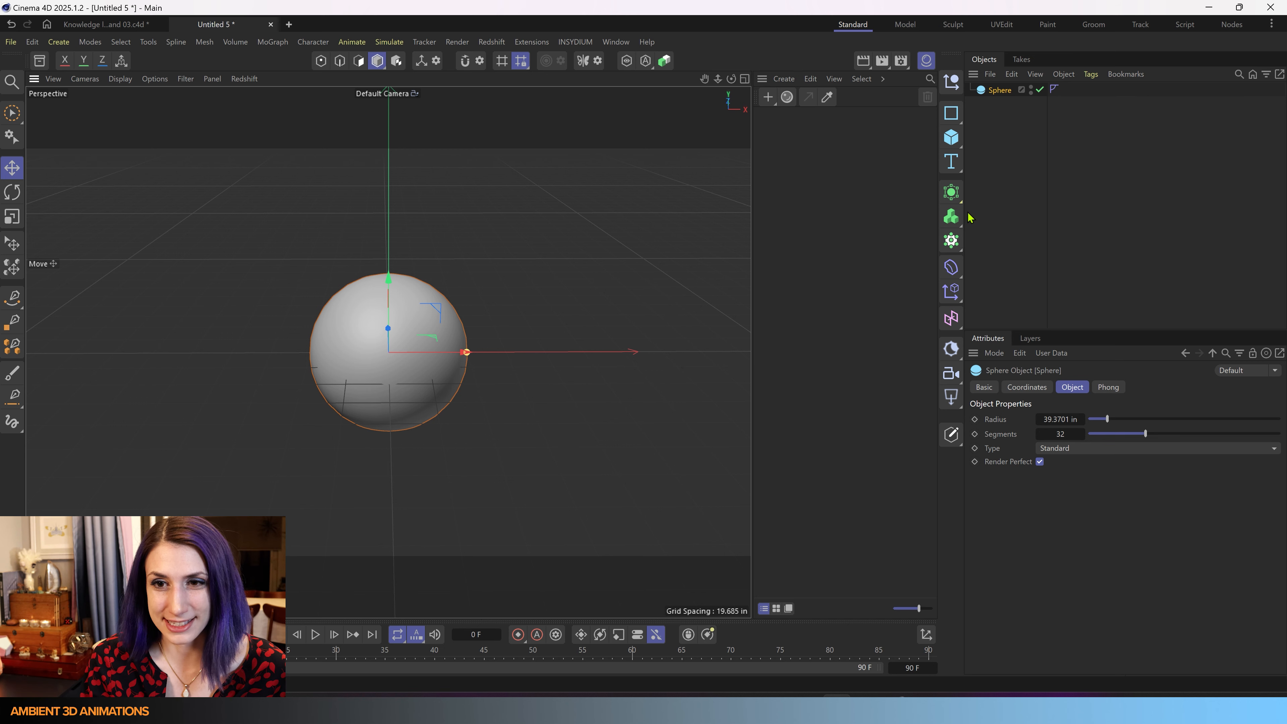
click(953, 191)
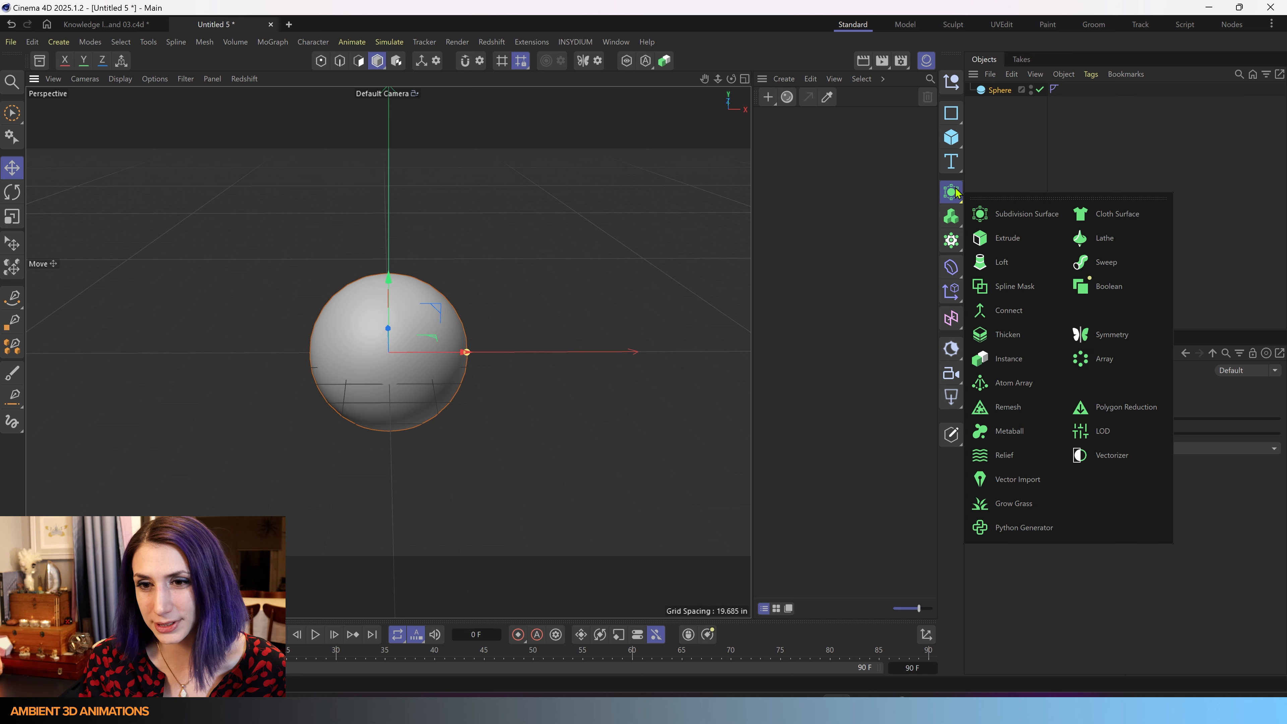
click(1009, 358)
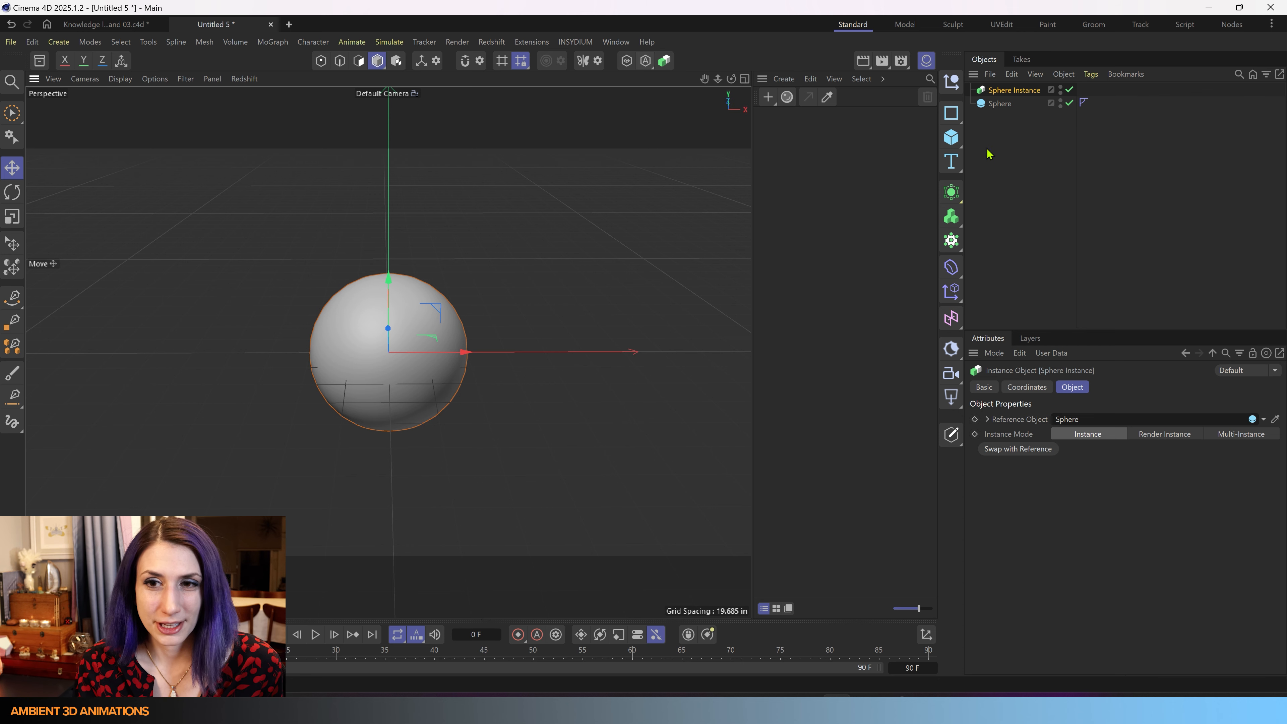
- Search the Commander for "instance" and dock the Instance command at the end of the object-creation palette
click(951, 192)
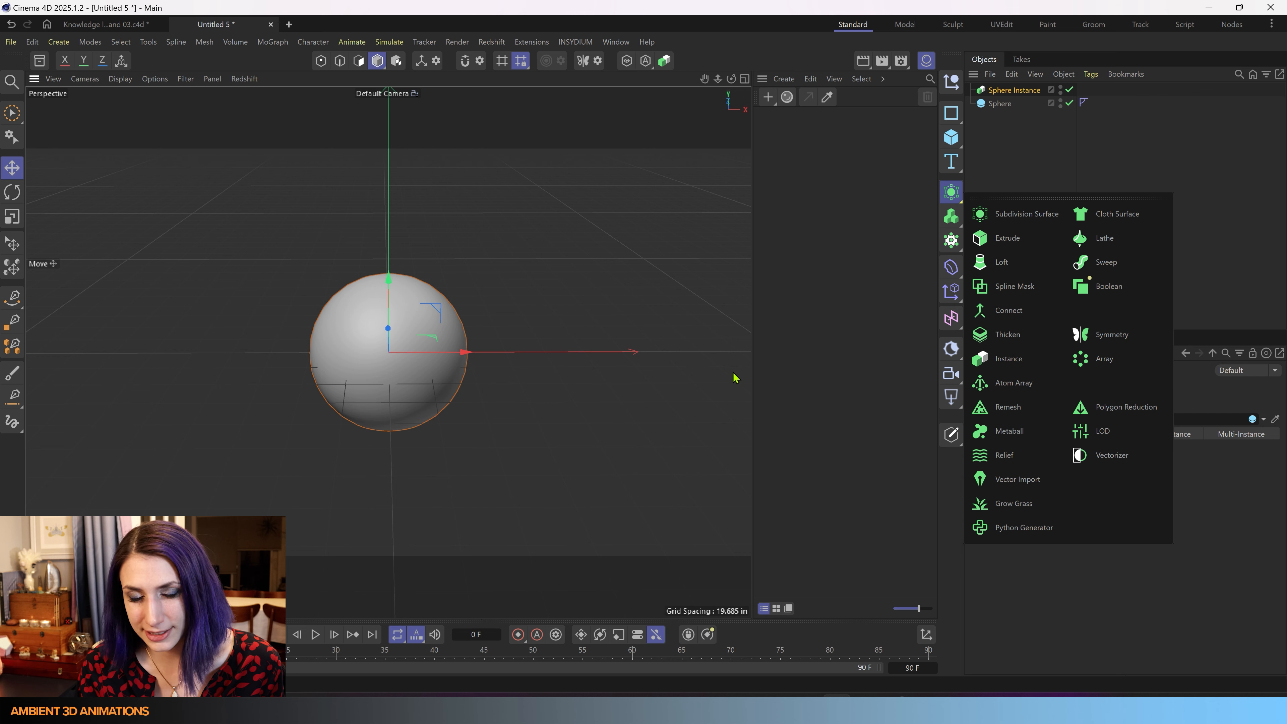
key(shift+c)
text(instance)
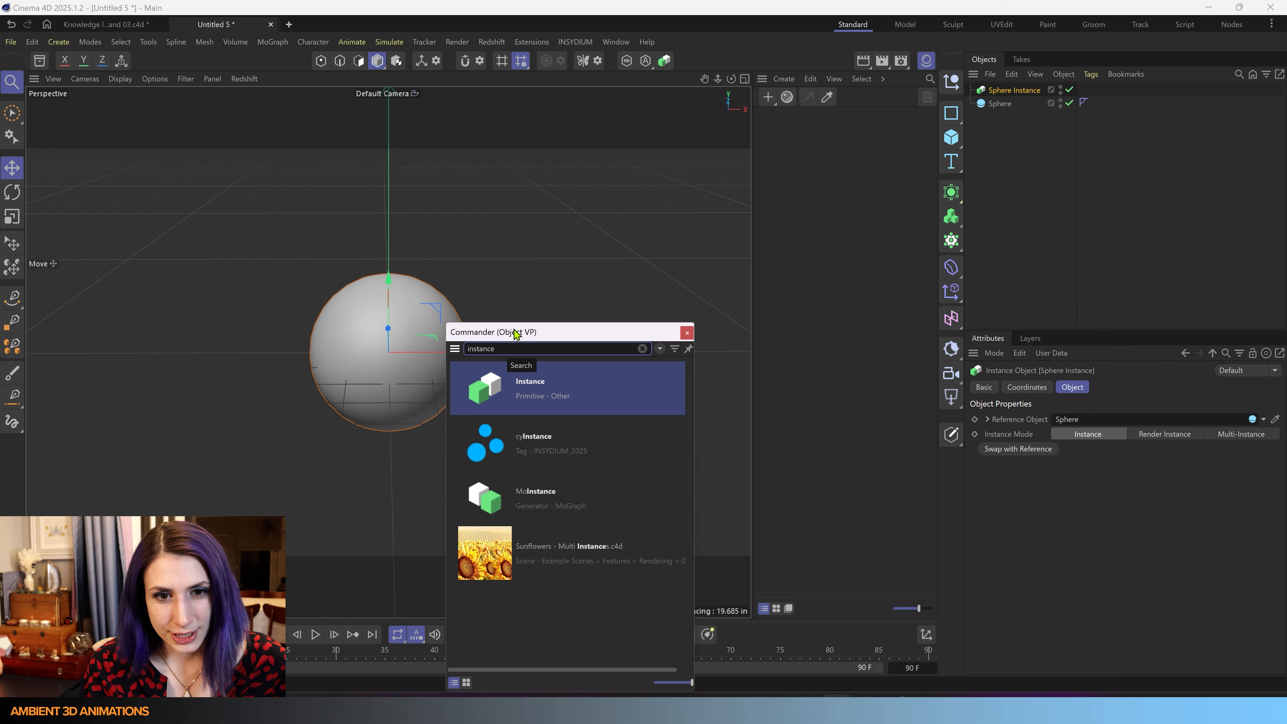
drag(514, 334, 556, 278)
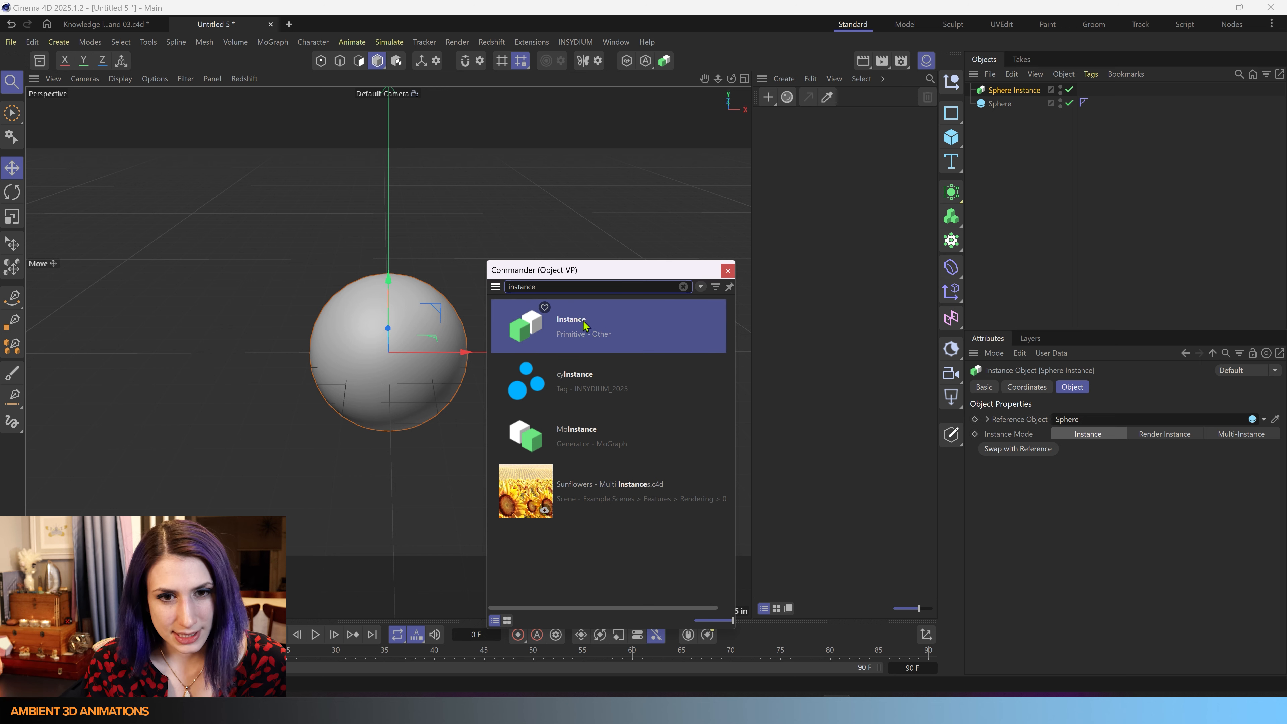
drag(532, 335, 962, 552)
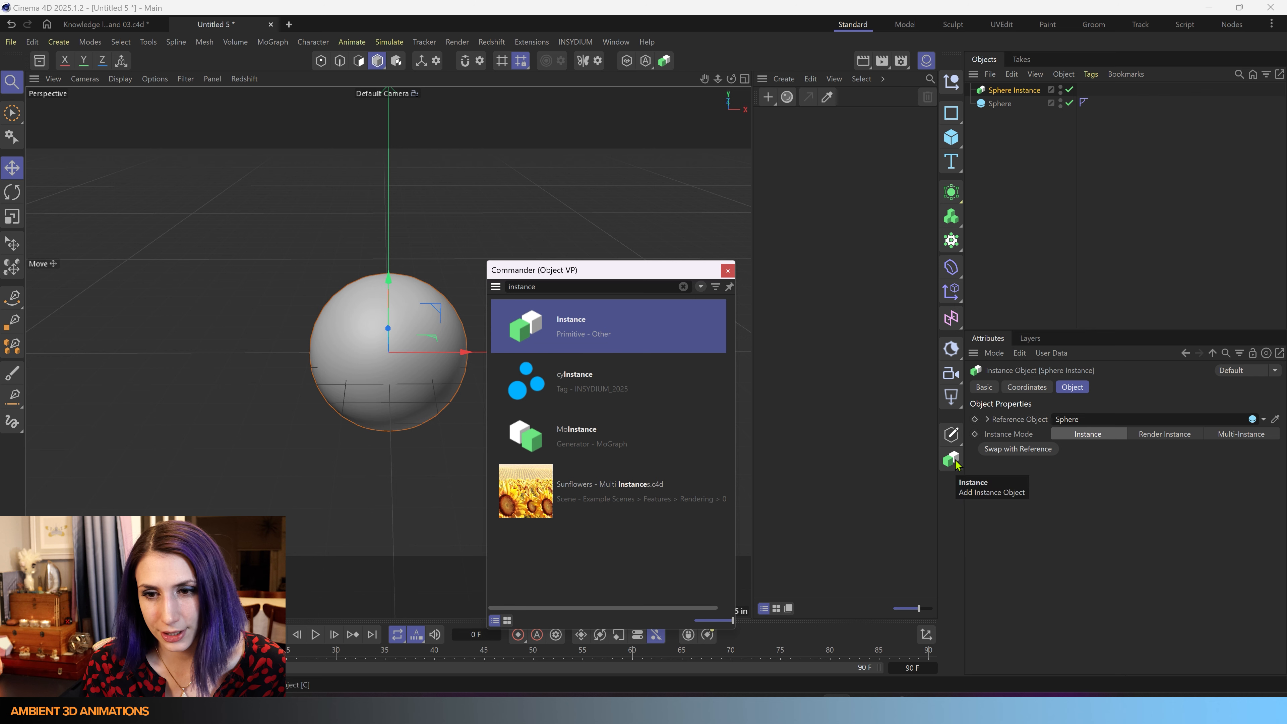
click(728, 270)
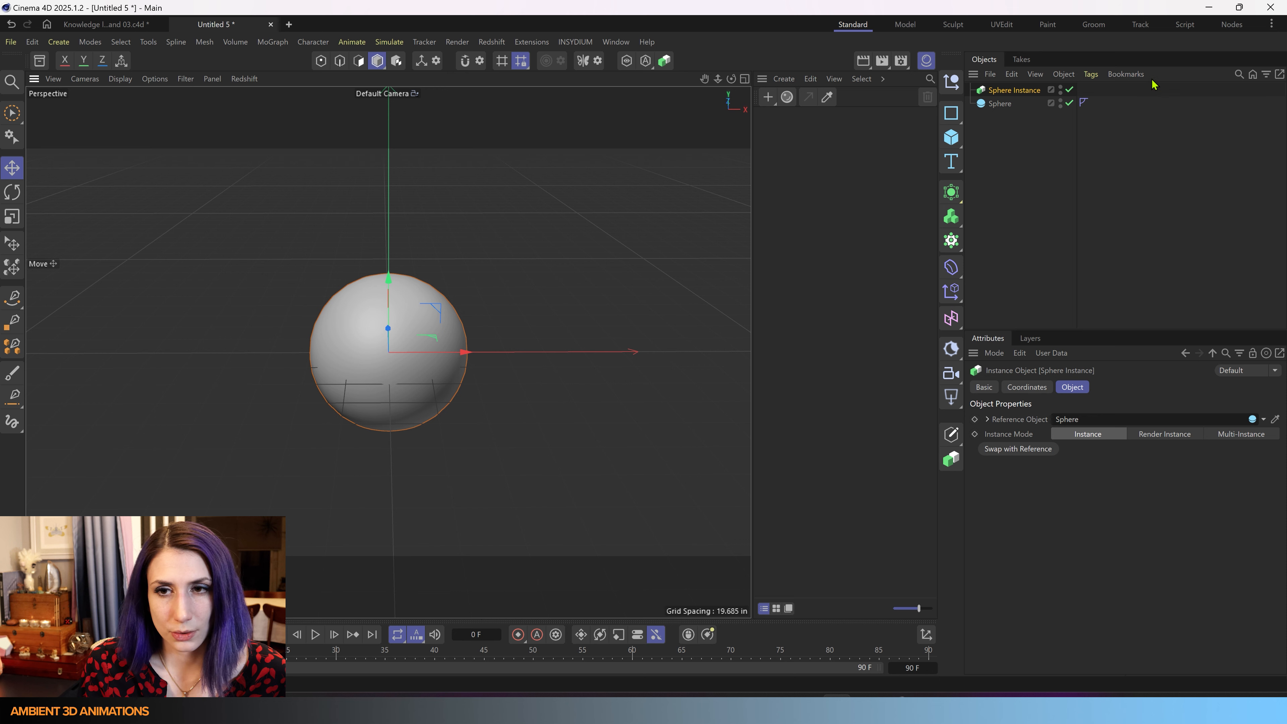
- Move the Sphere Instance along the X axis so it sits beside the original sphere
click(999, 105)
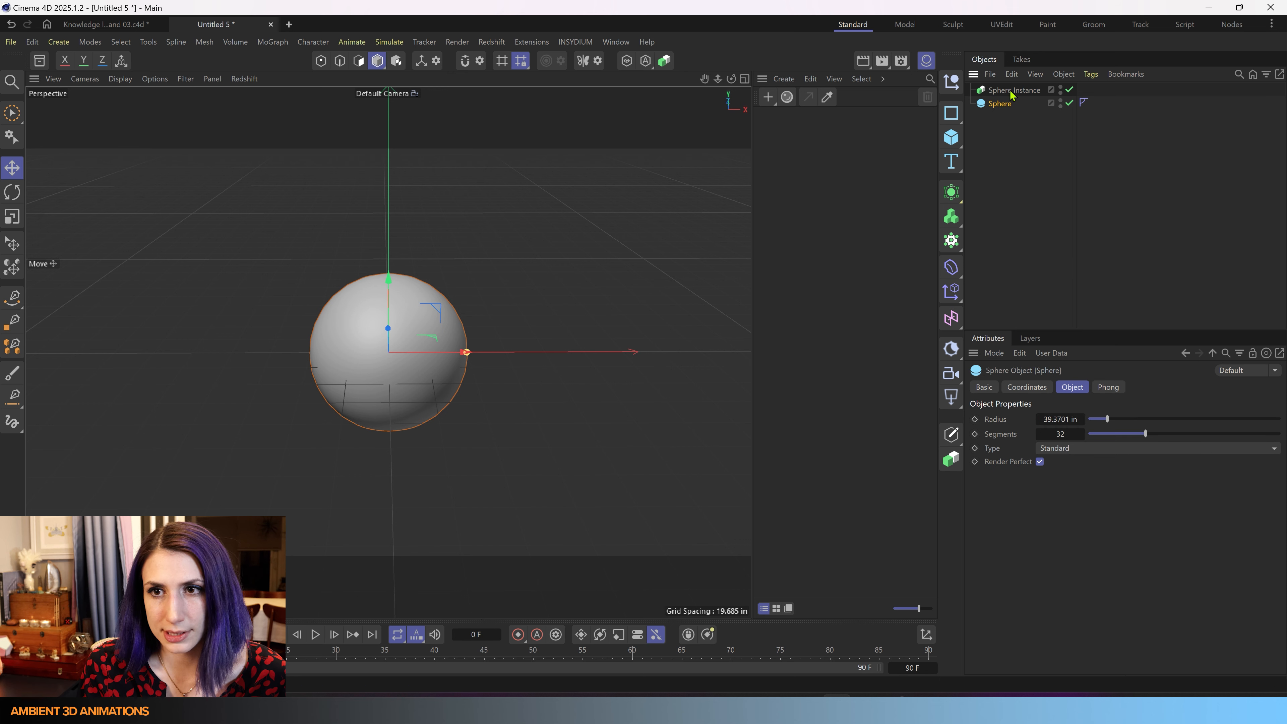
click(1013, 90)
drag(465, 354, 654, 361)
click(999, 105)
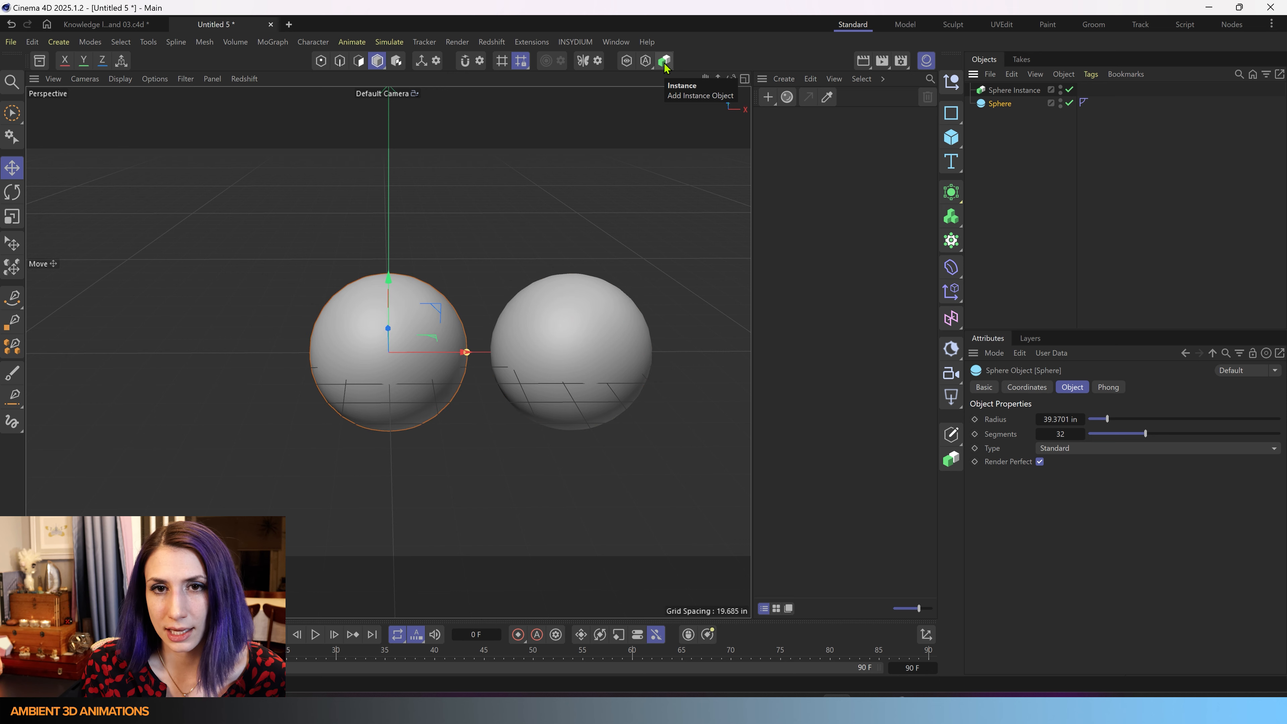
click(561, 359)
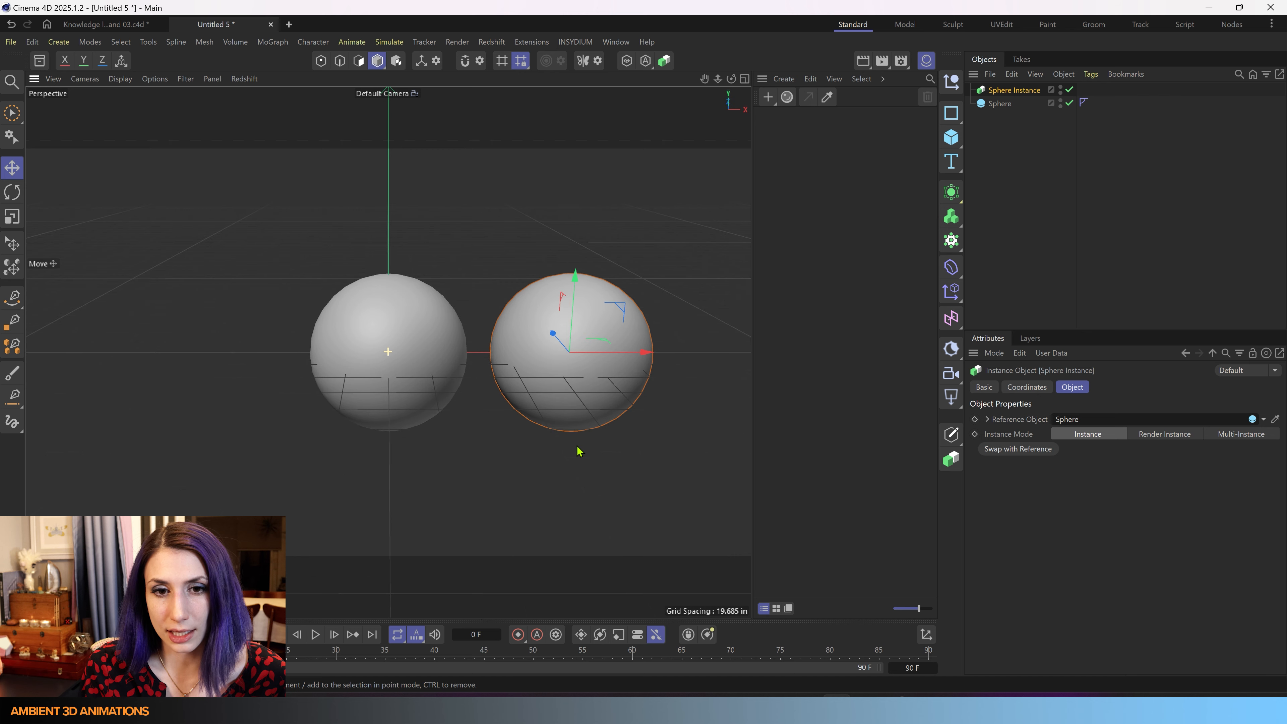
alt+drag(555, 362, 465, 382)
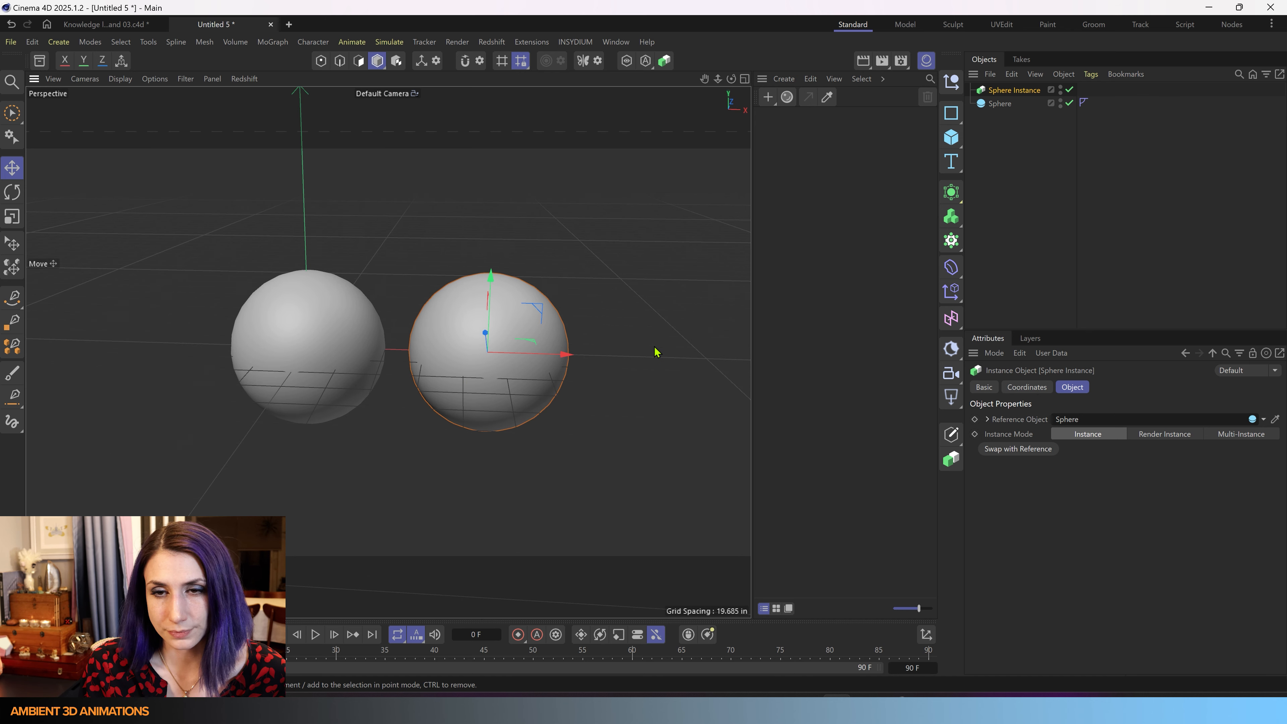
- Add an unlinked Instance object on the X axis beyond the second sphere and set its Reference Object to Sphere
click(1031, 260)
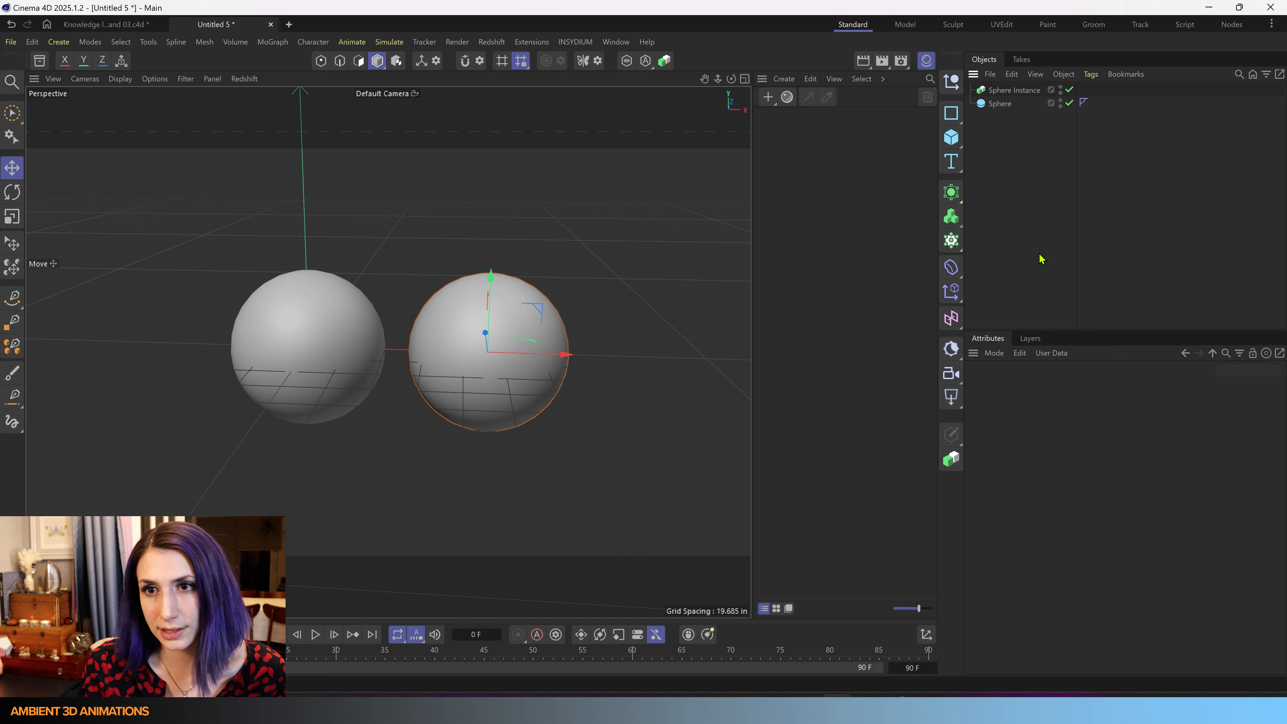
click(664, 60)
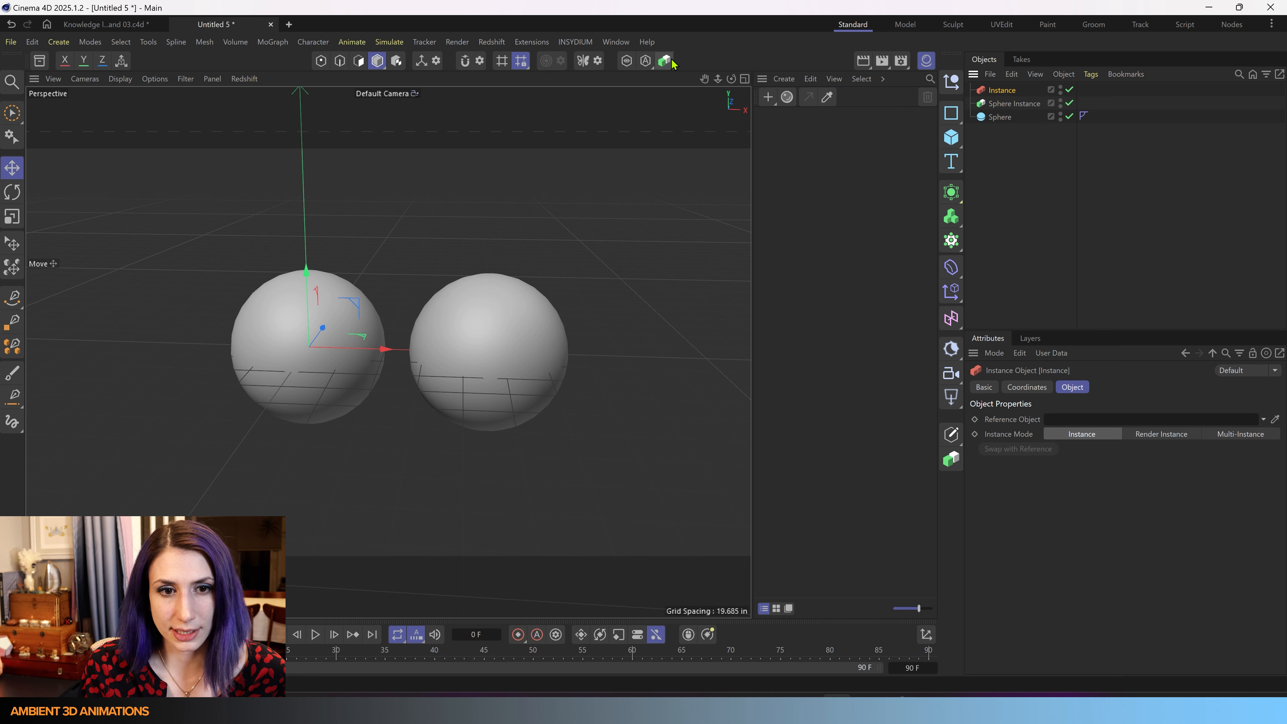
drag(382, 350, 732, 386)
alt+middle_drag(624, 394, 520, 390)
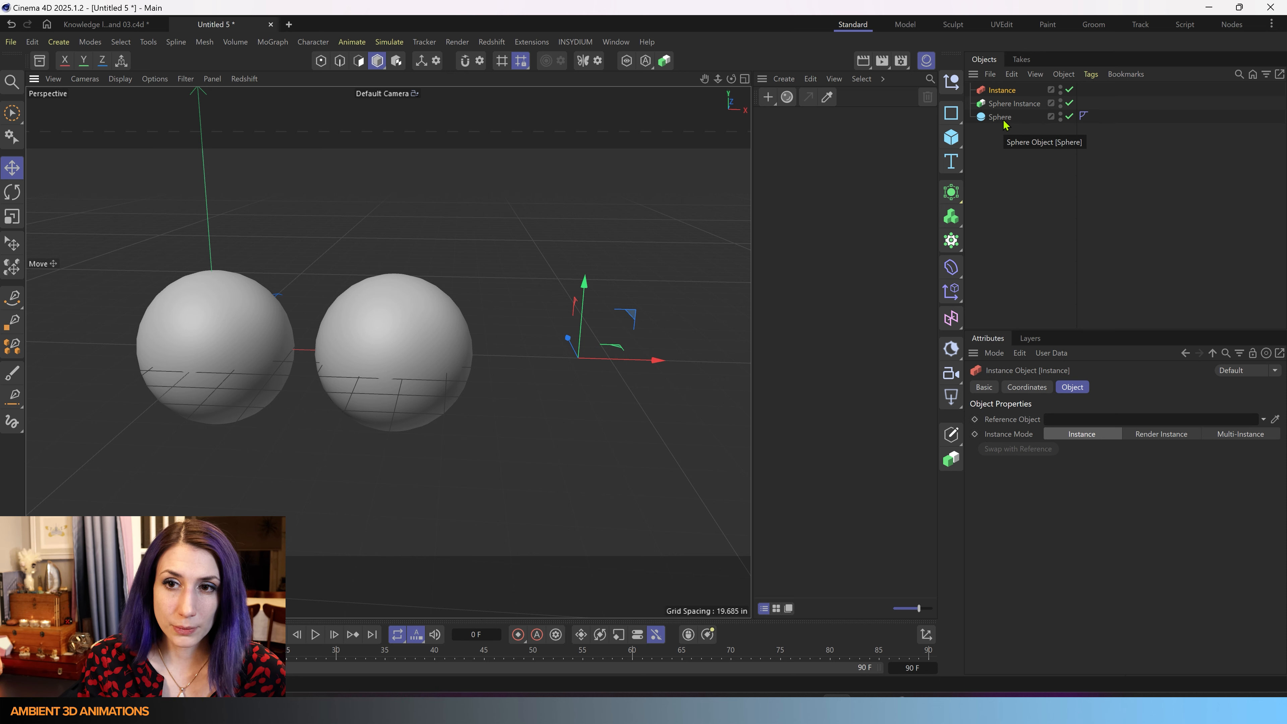
drag(1005, 126, 1067, 425)
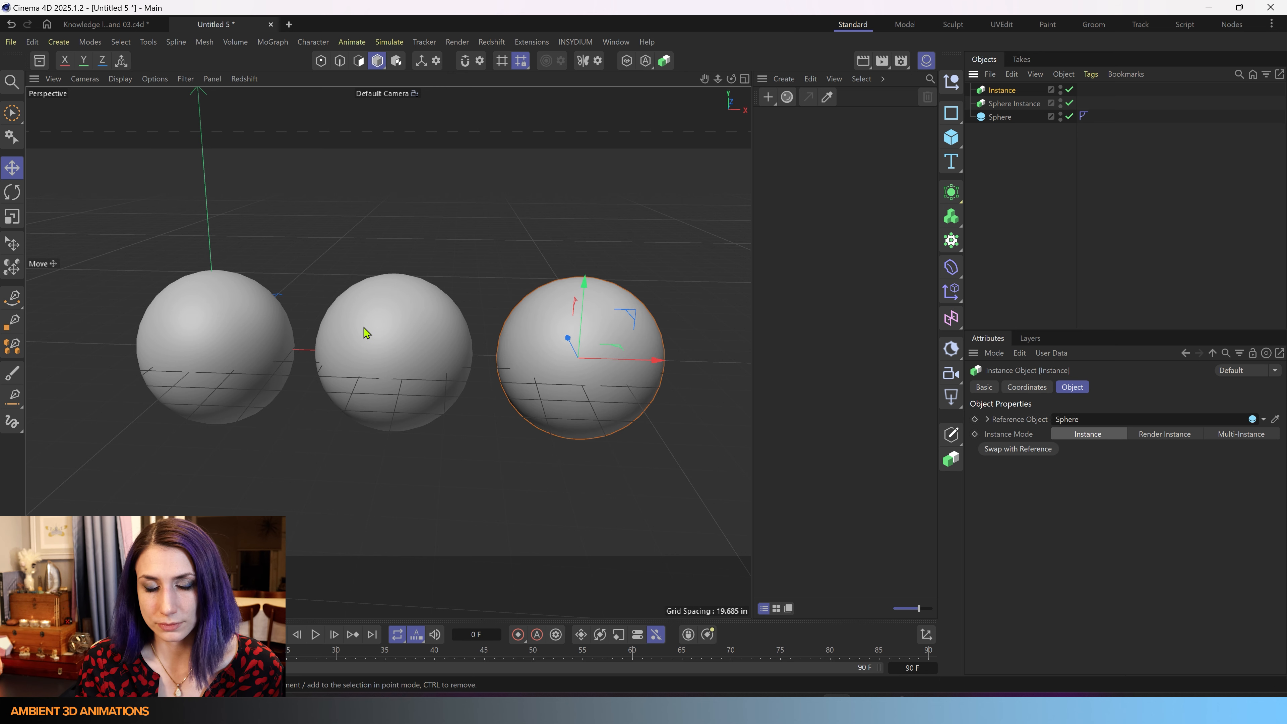
- Duplicate the third sphere's instance twice along the X axis, placing the first copy about 106 in away, to extend the row
scroll(624, 421, down, 3)
scroll(474, 477, up, 1)
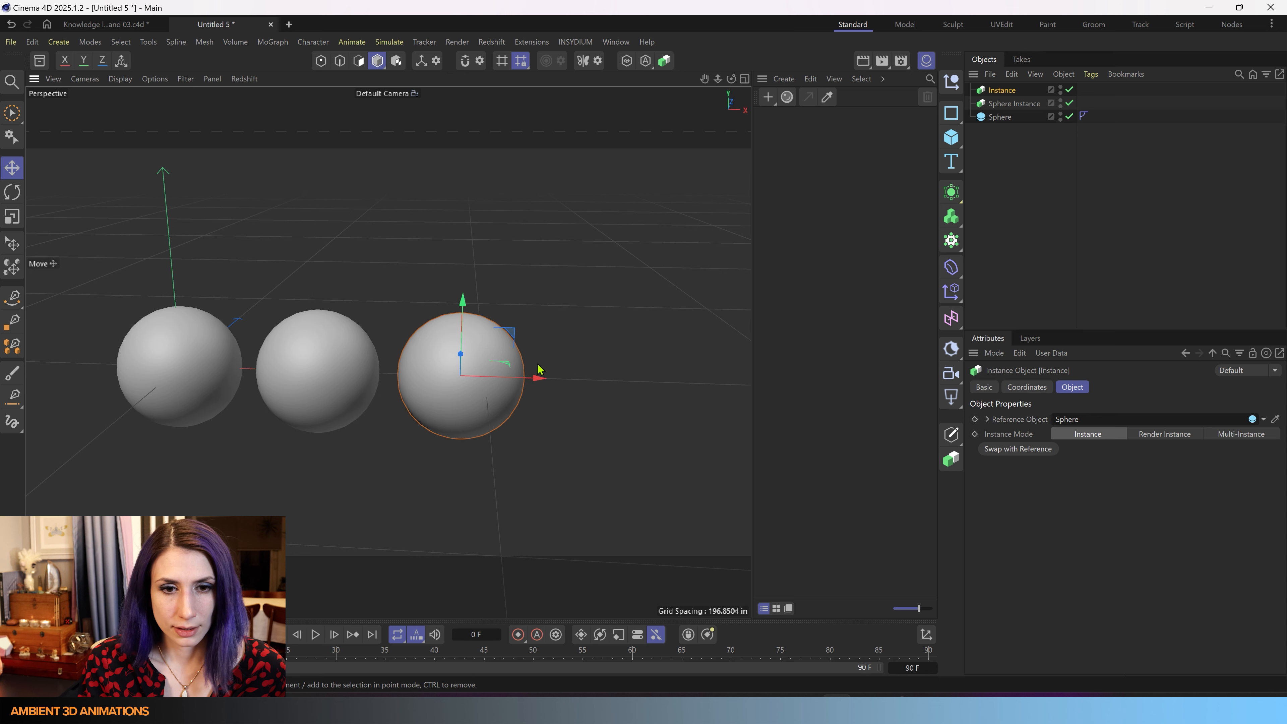
ctrl+drag(548, 381, 718, 393)
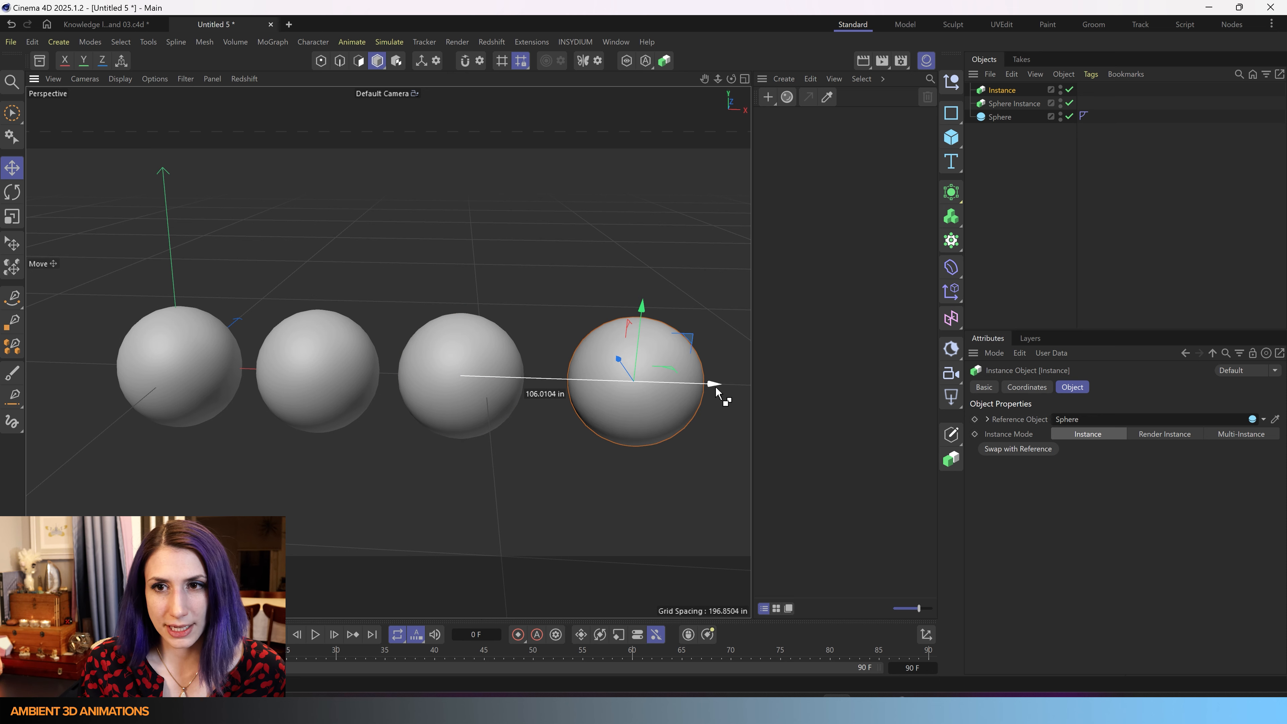
scroll(604, 437, down, 1)
alt+middle_drag(603, 437, 366, 436)
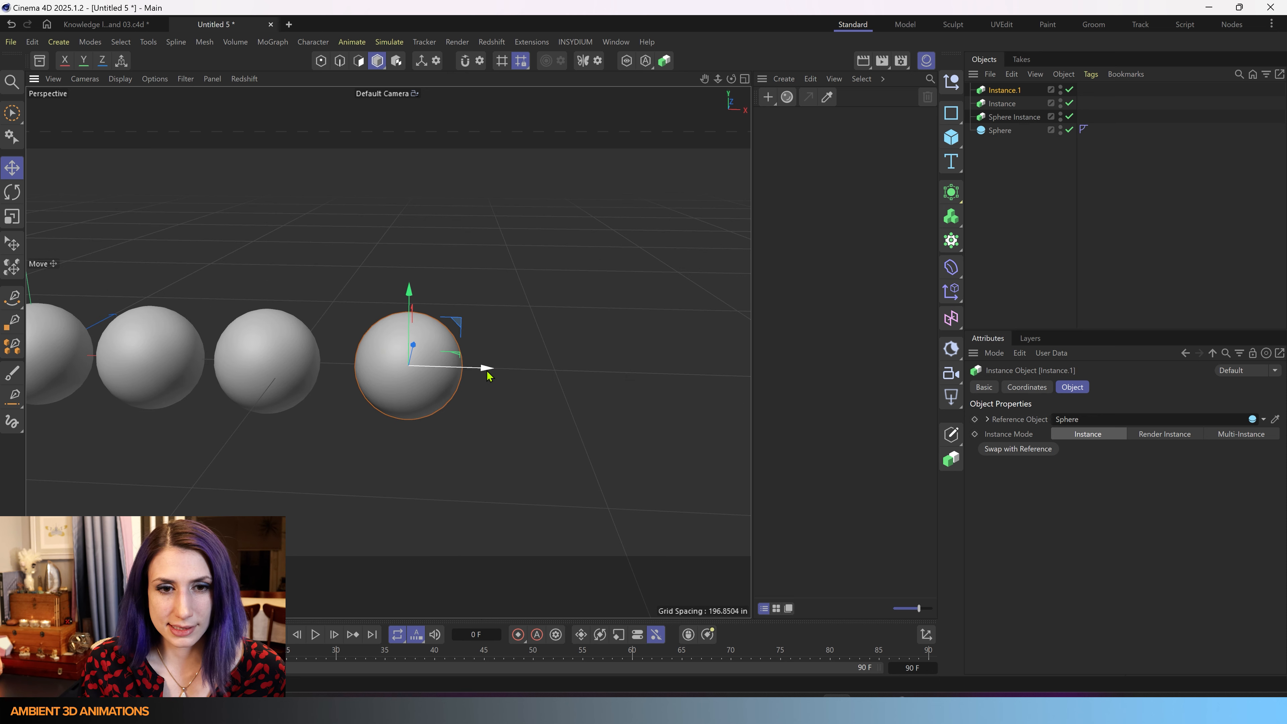
ctrl+drag(489, 372, 632, 371)
scroll(501, 435, down, 1)
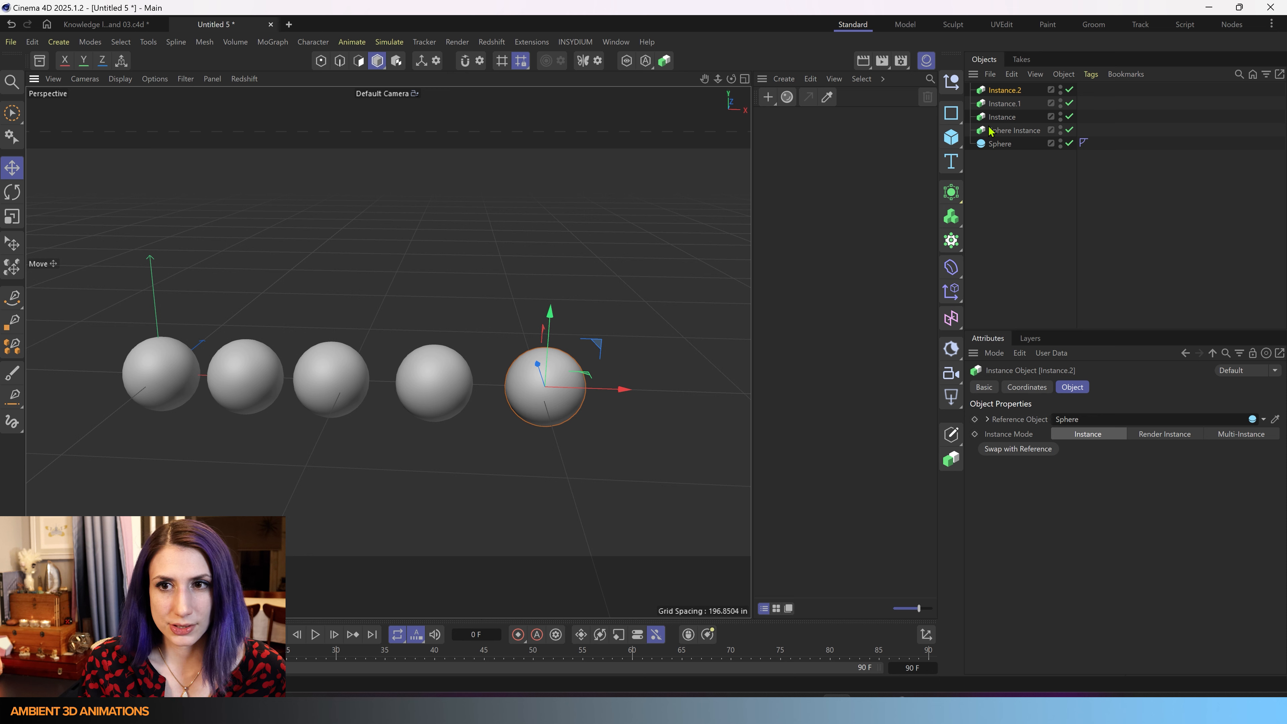
- Select all four sphere instances and set their Instance Mode to Render Instance
click(998, 146)
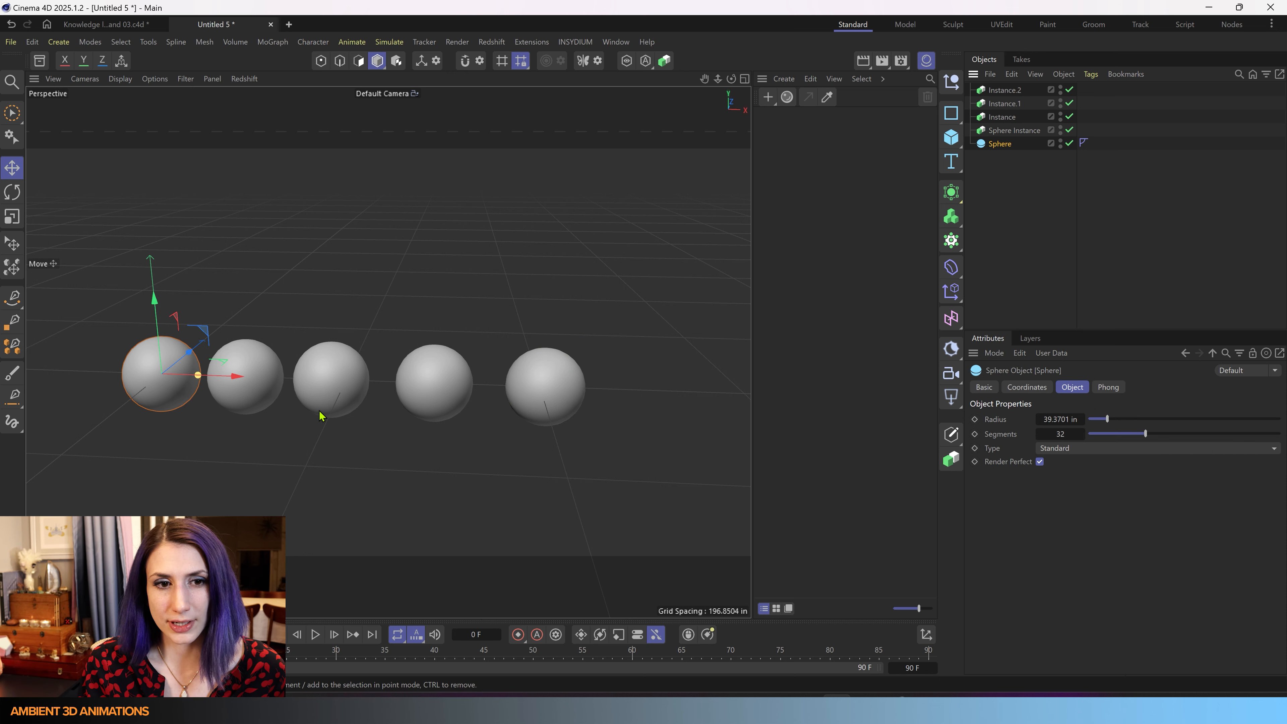
click(241, 356)
shift+click(331, 375)
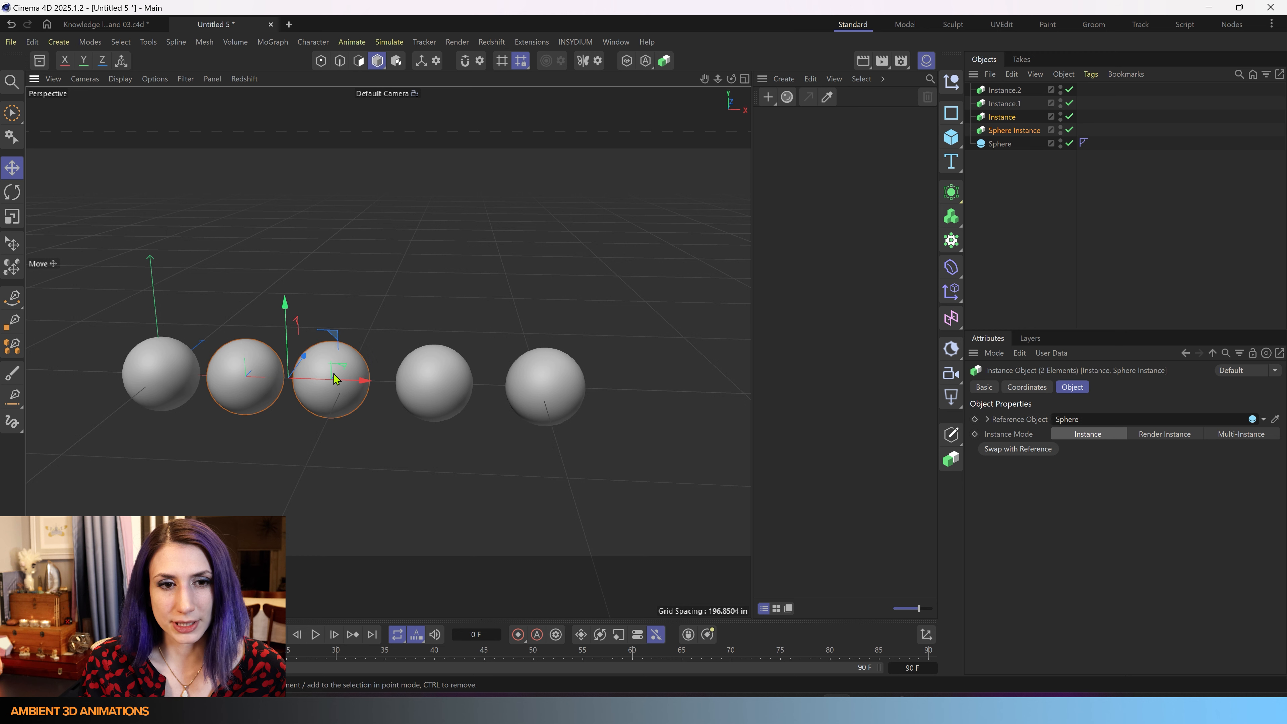
shift+click(419, 373)
shift+click(531, 372)
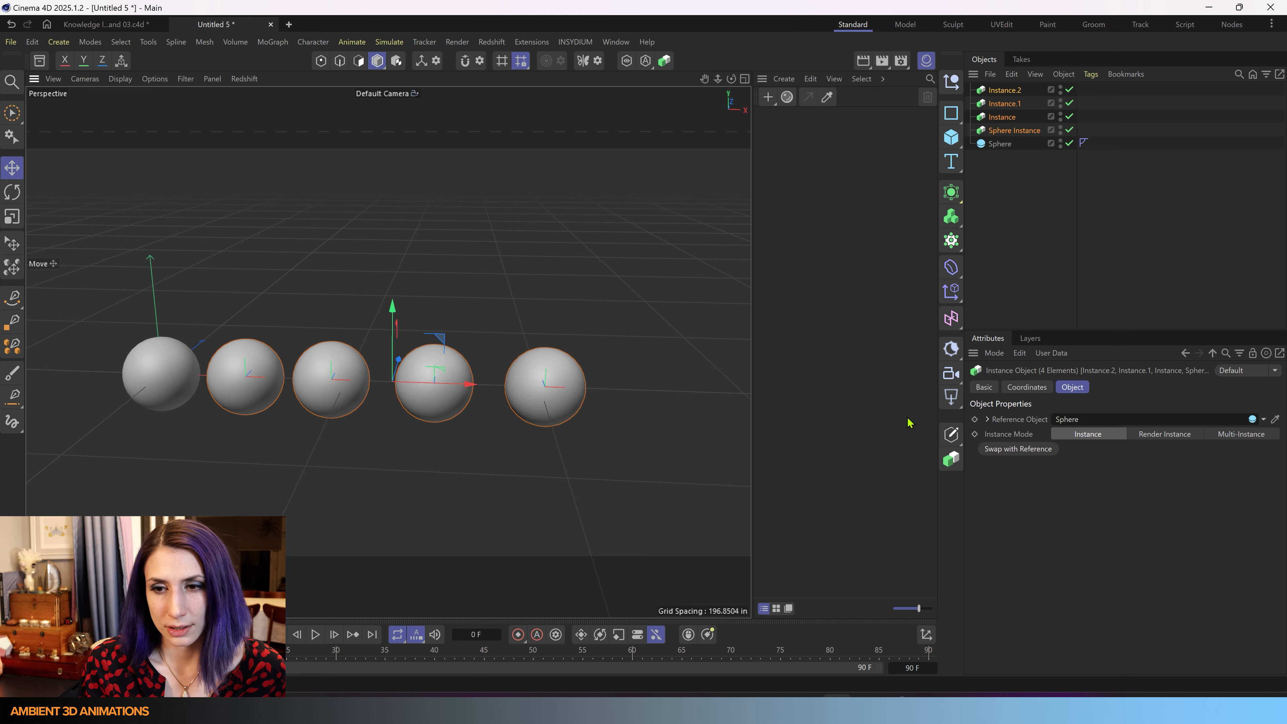
click(1161, 439)
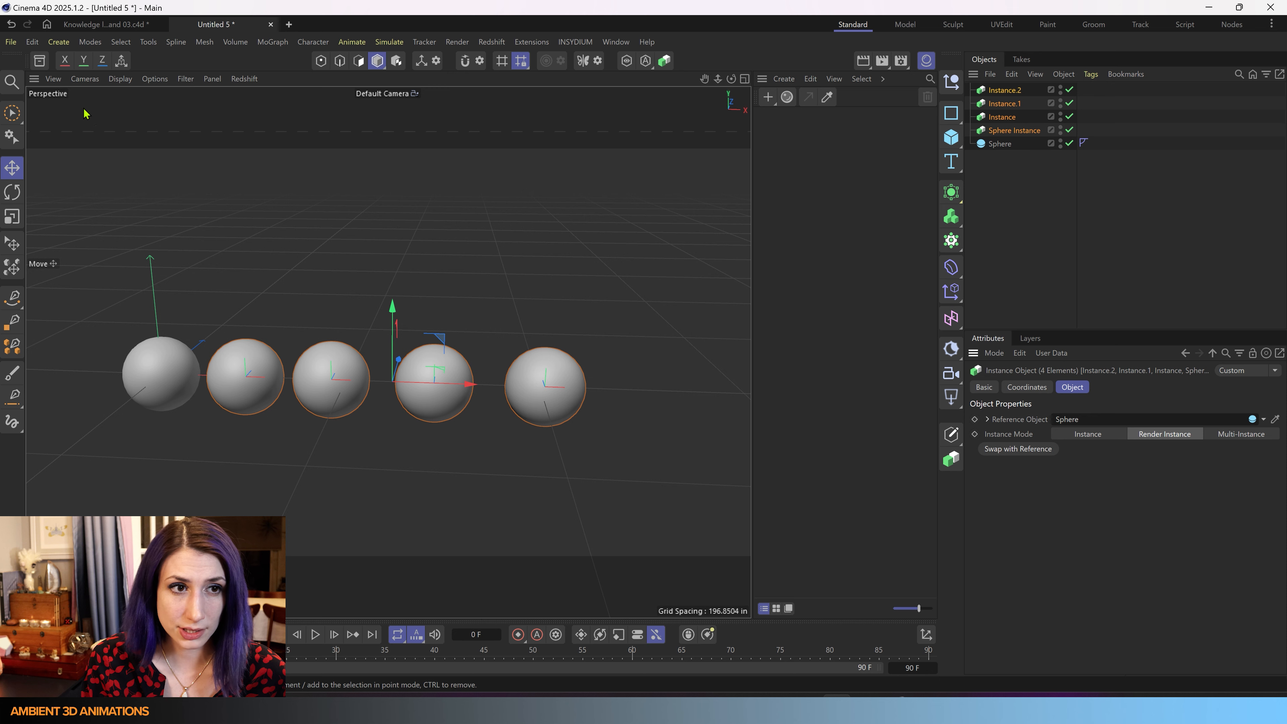
- Show the viewport in Gouraud Shading (Lines) and set the original Sphere's segments to 100
click(120, 79)
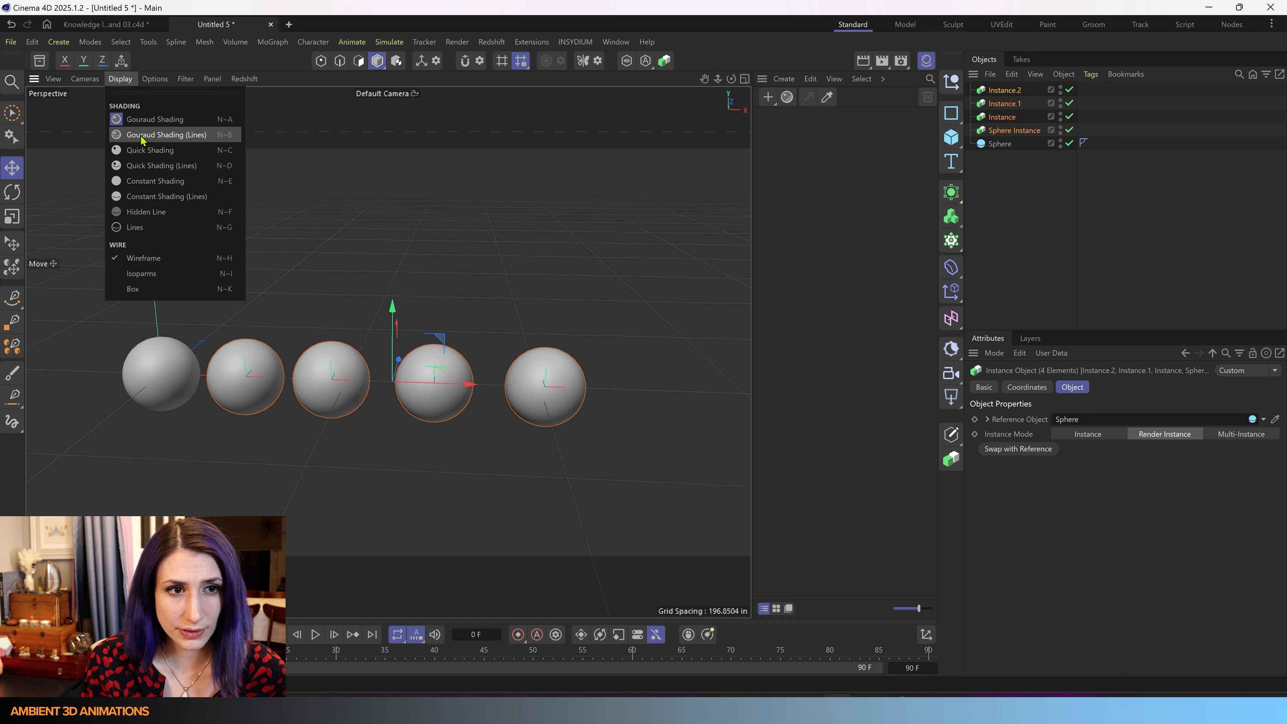
click(153, 134)
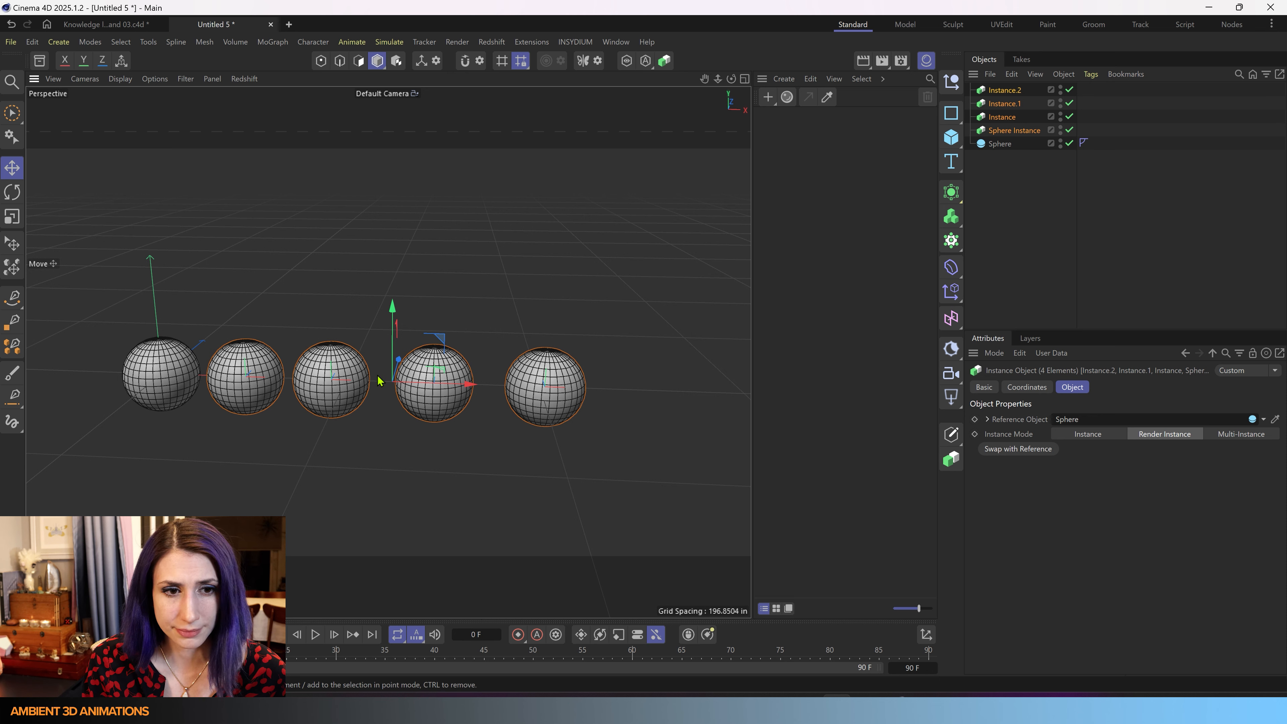
click(1019, 145)
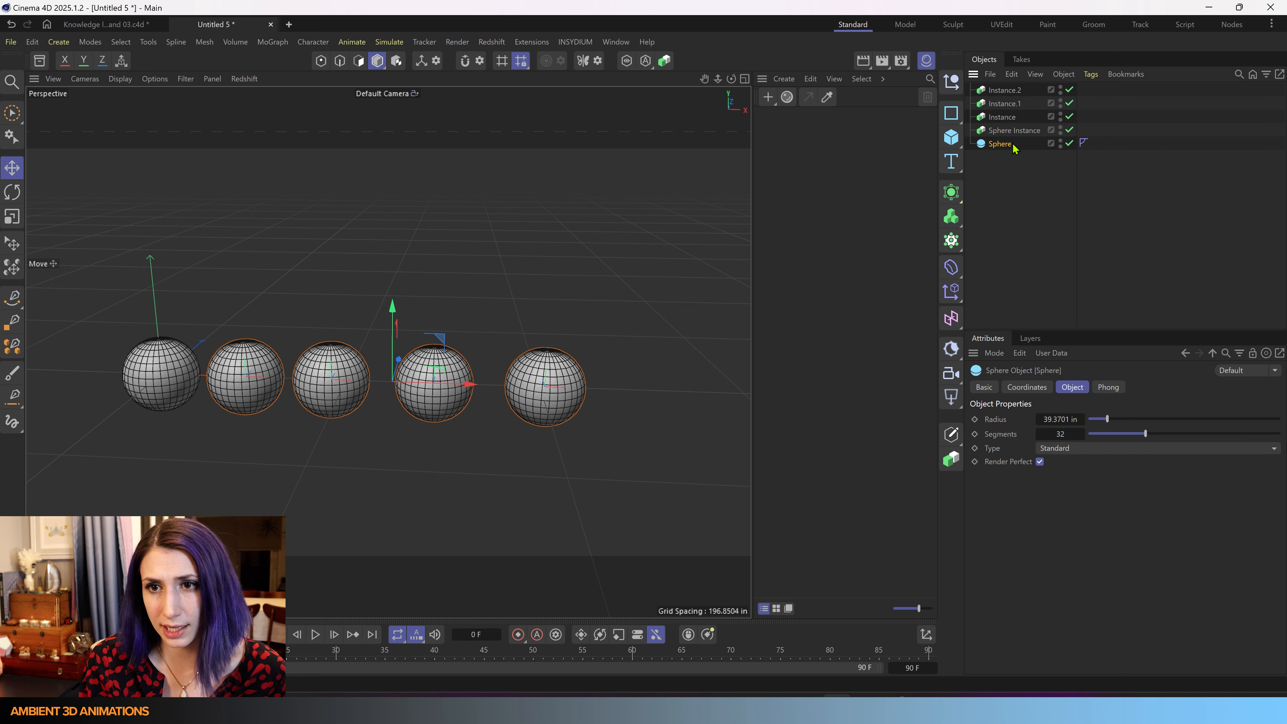
drag(1145, 434, 1279, 435)
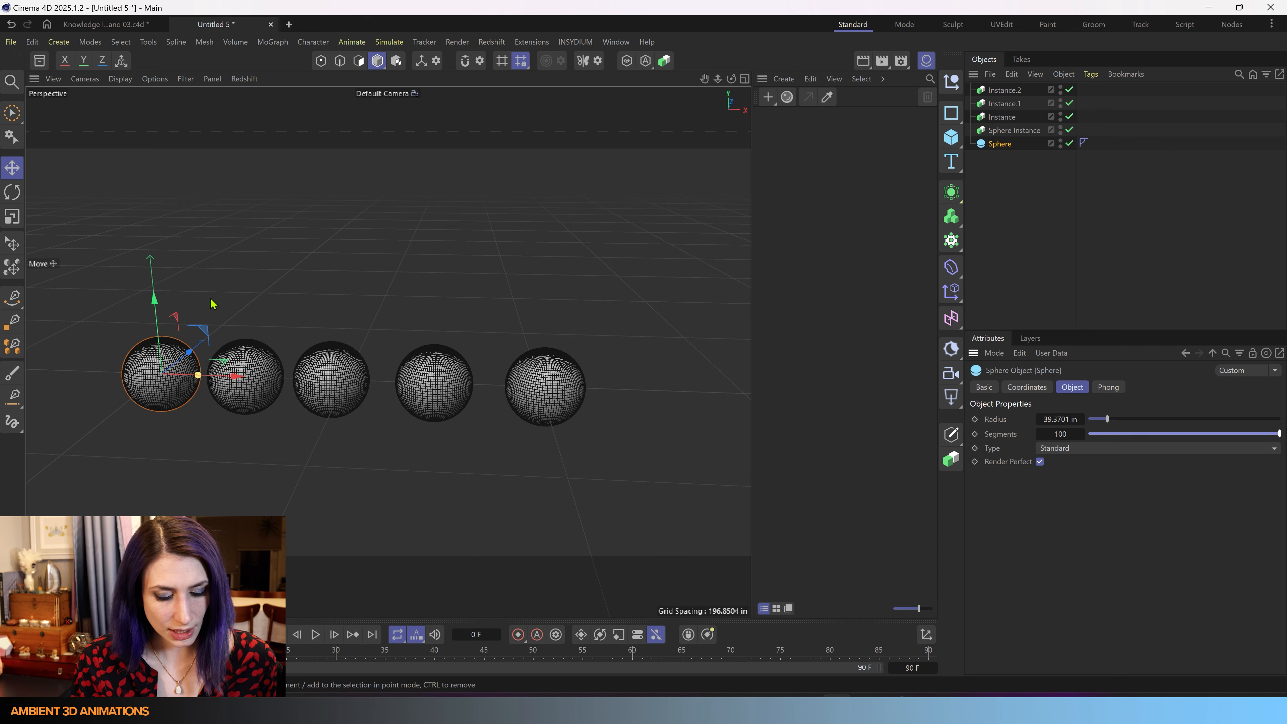
- Scale down the original Sphere and move it about 31 in along the X axis, away from the instances
key(t)
drag(246, 298, 214, 381)
key(e)
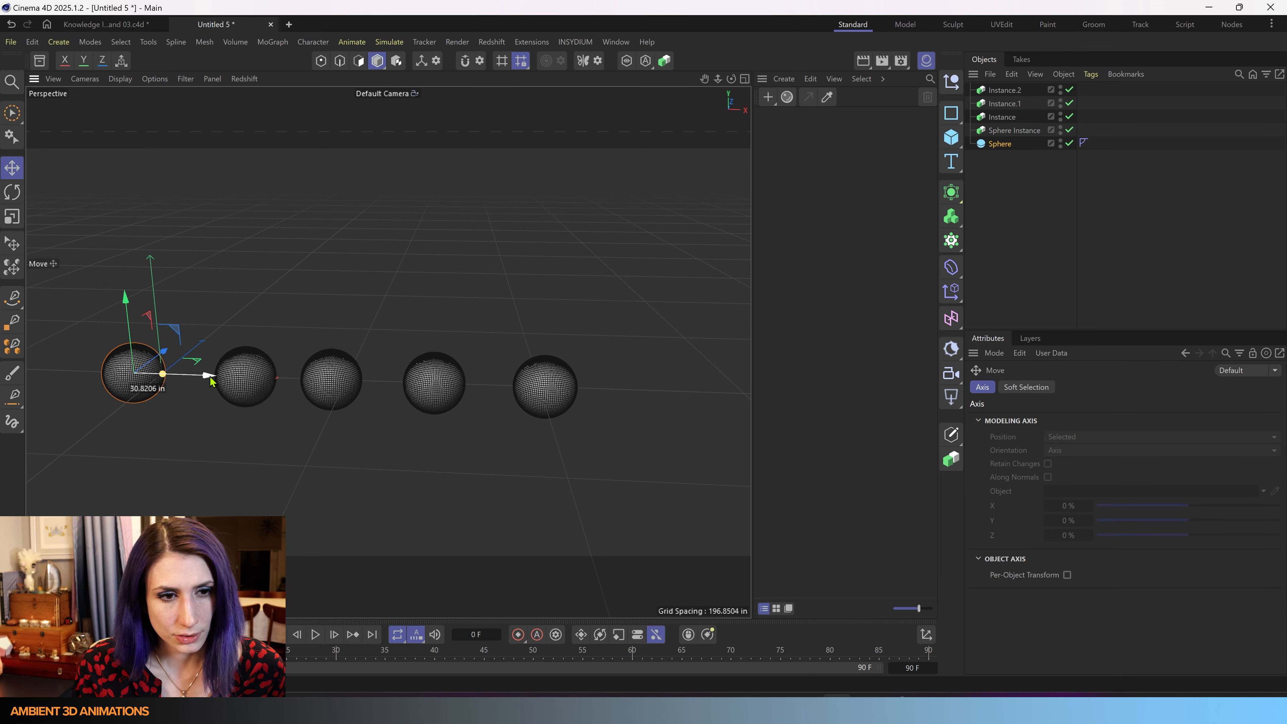
- Select the last sphere instance in the row and create a new Redshift Standard material
click(1015, 91)
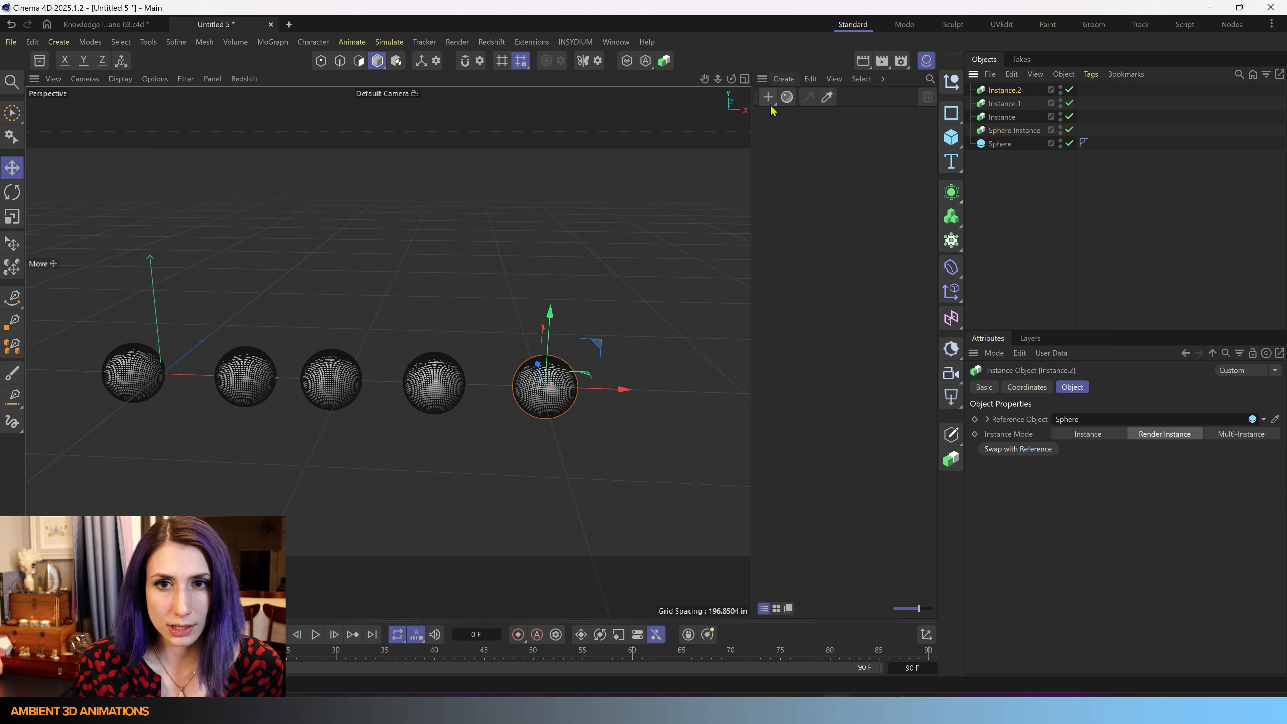
click(784, 78)
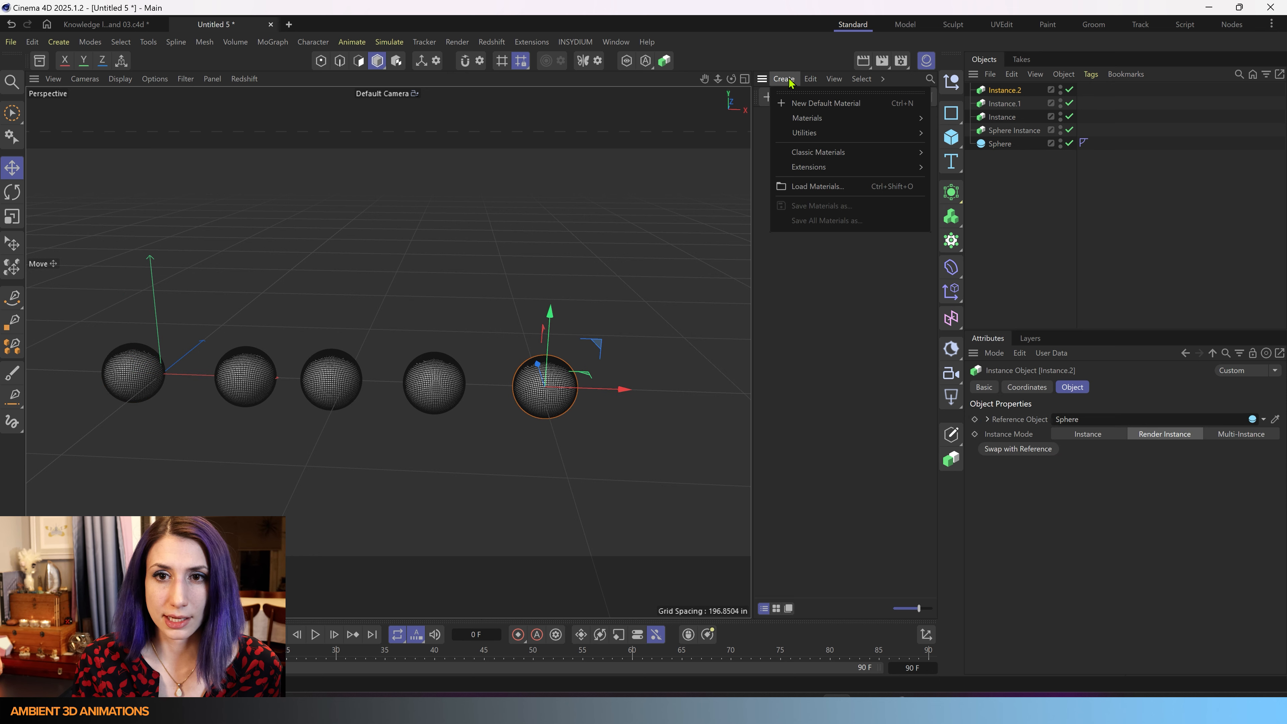
mouse_move(808, 123)
click(963, 121)
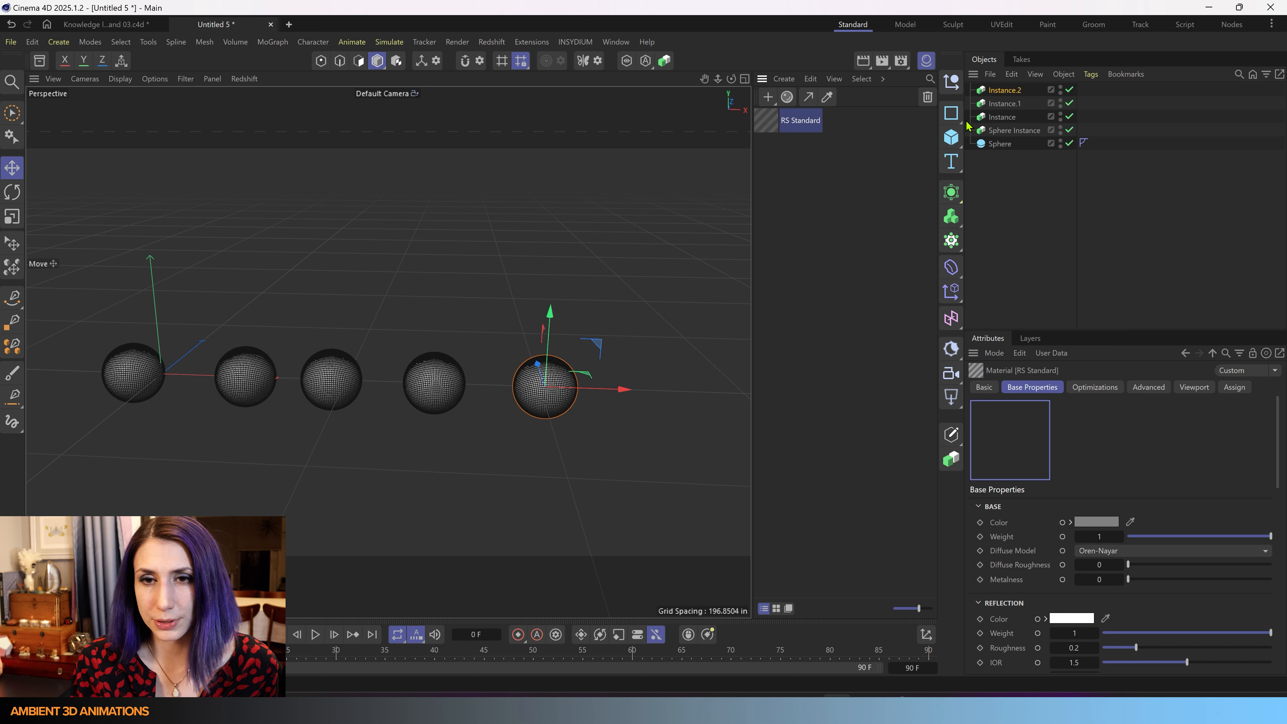
- Set the base color of the new RS Standard material to green by raising its green channel
click(1105, 521)
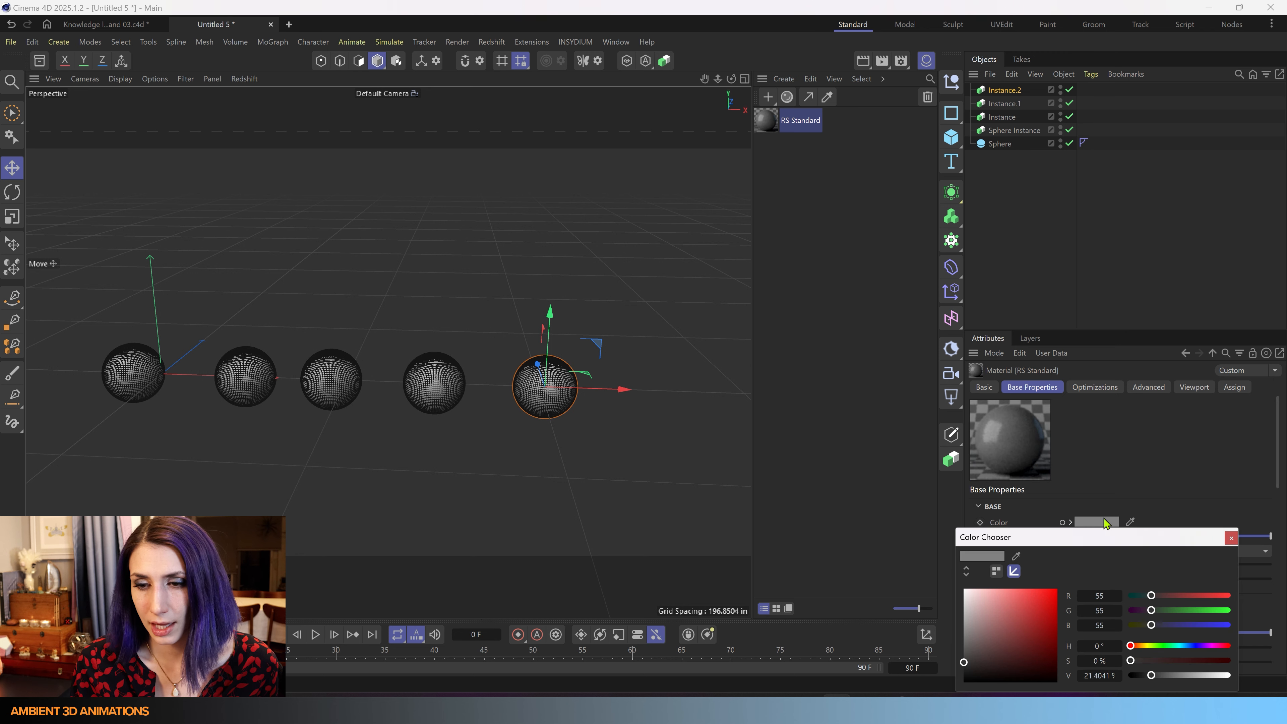
drag(1180, 610, 1216, 610)
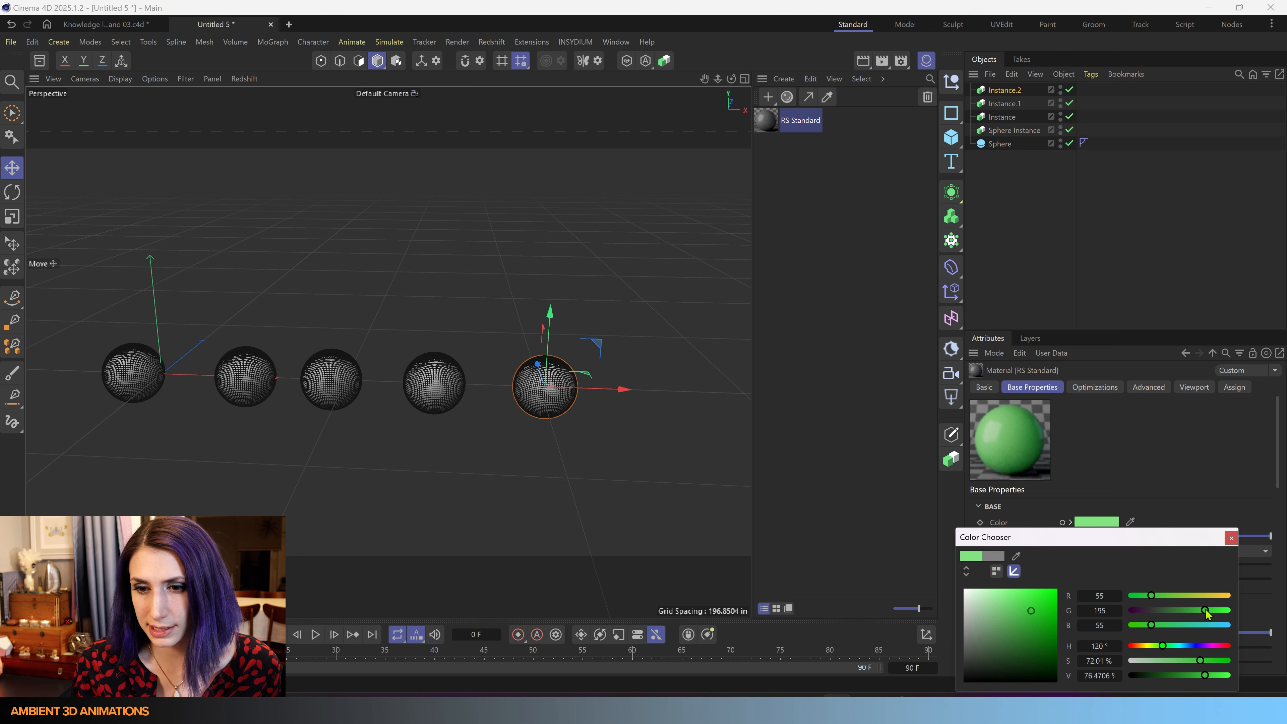
click(1232, 536)
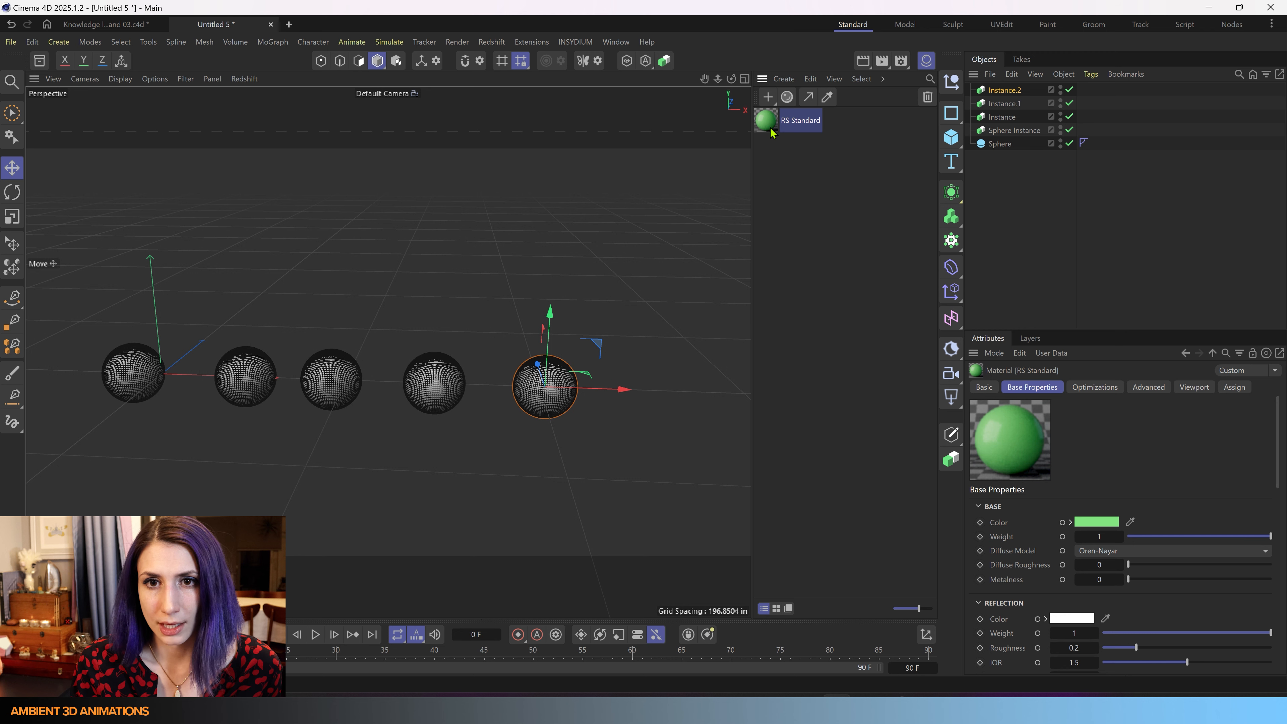
- Duplicate the green material and raise the copy's red channel to make its base color yellow
ctrl+drag(771, 127, 768, 168)
click(1100, 521)
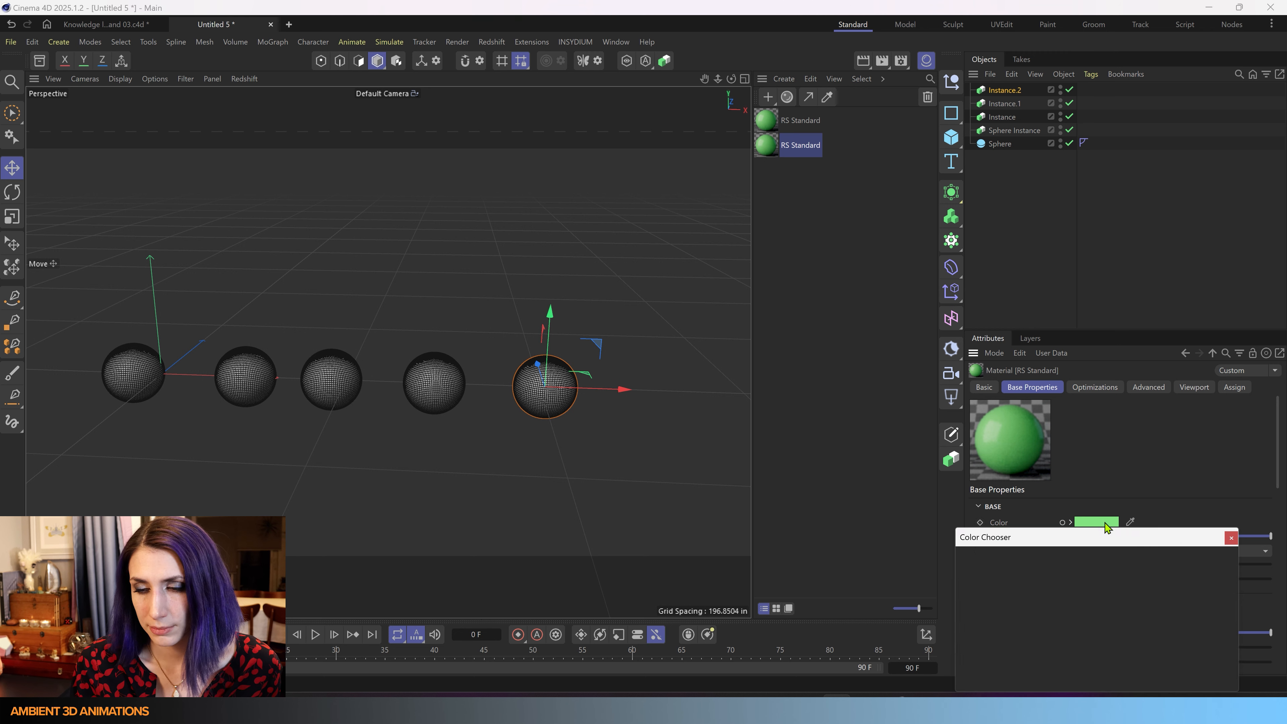
drag(1182, 595, 1226, 597)
click(1232, 537)
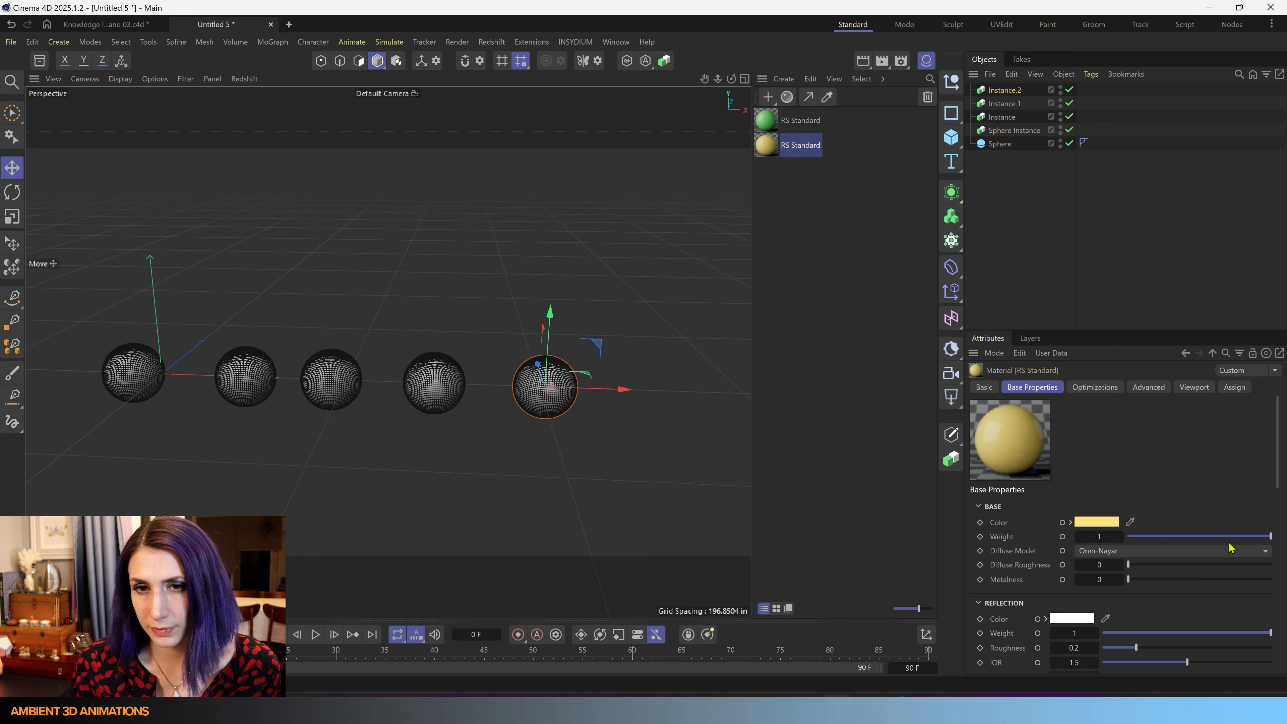
- Duplicate the yellow material and lower the copy's green channel to 46 for a red base color
ctrl+drag(766, 146, 767, 170)
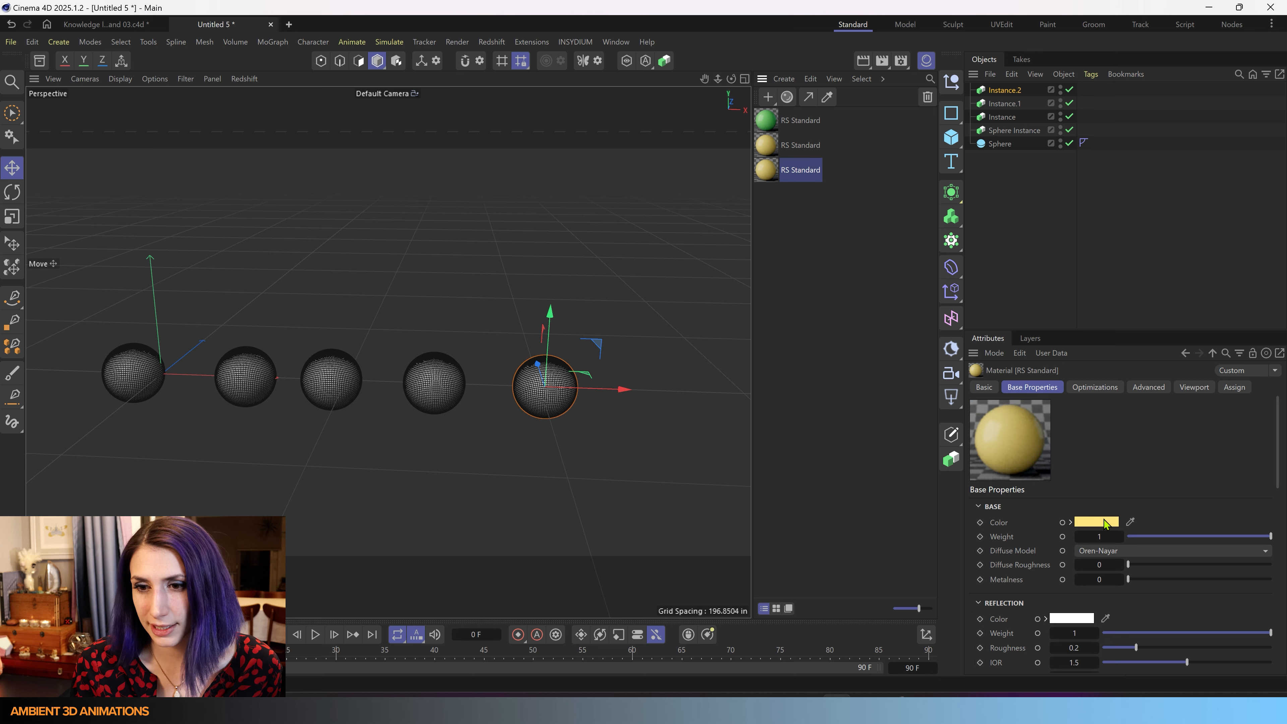
click(1102, 522)
drag(1186, 612, 1147, 613)
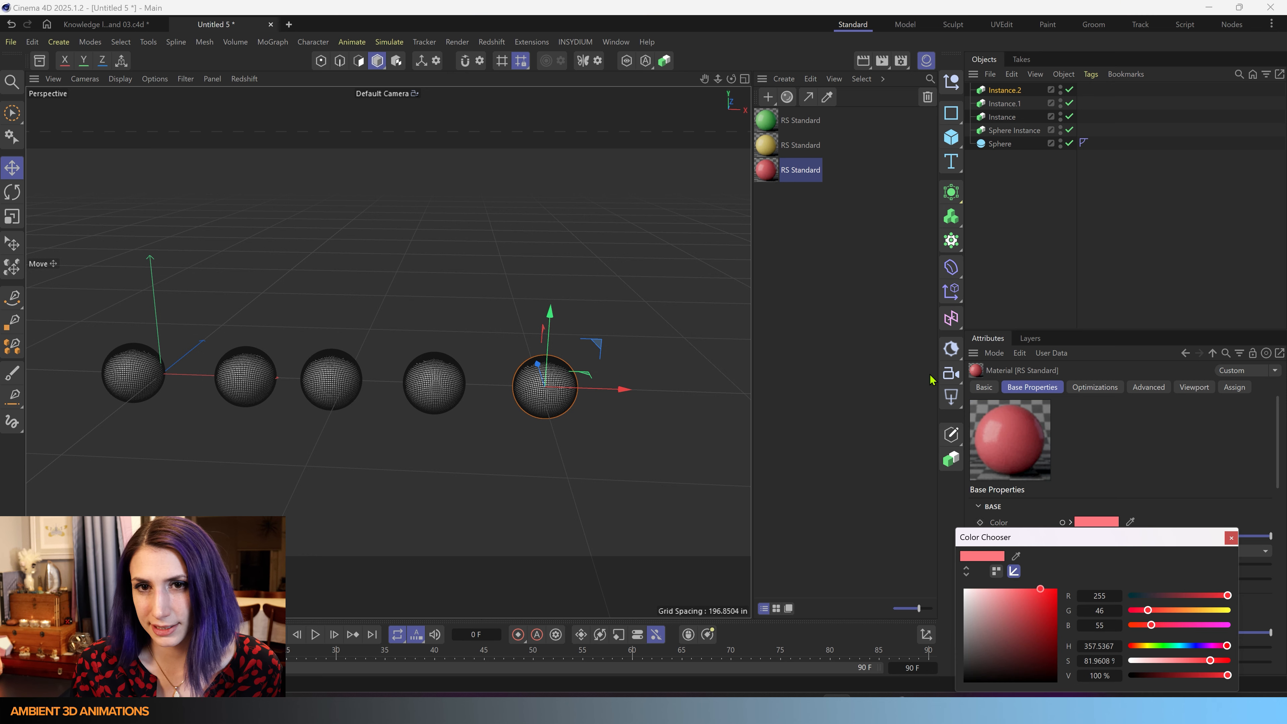
- Duplicate the red material and shift the copy's base color hue to 212° for light blue
ctrl+drag(769, 174, 768, 225)
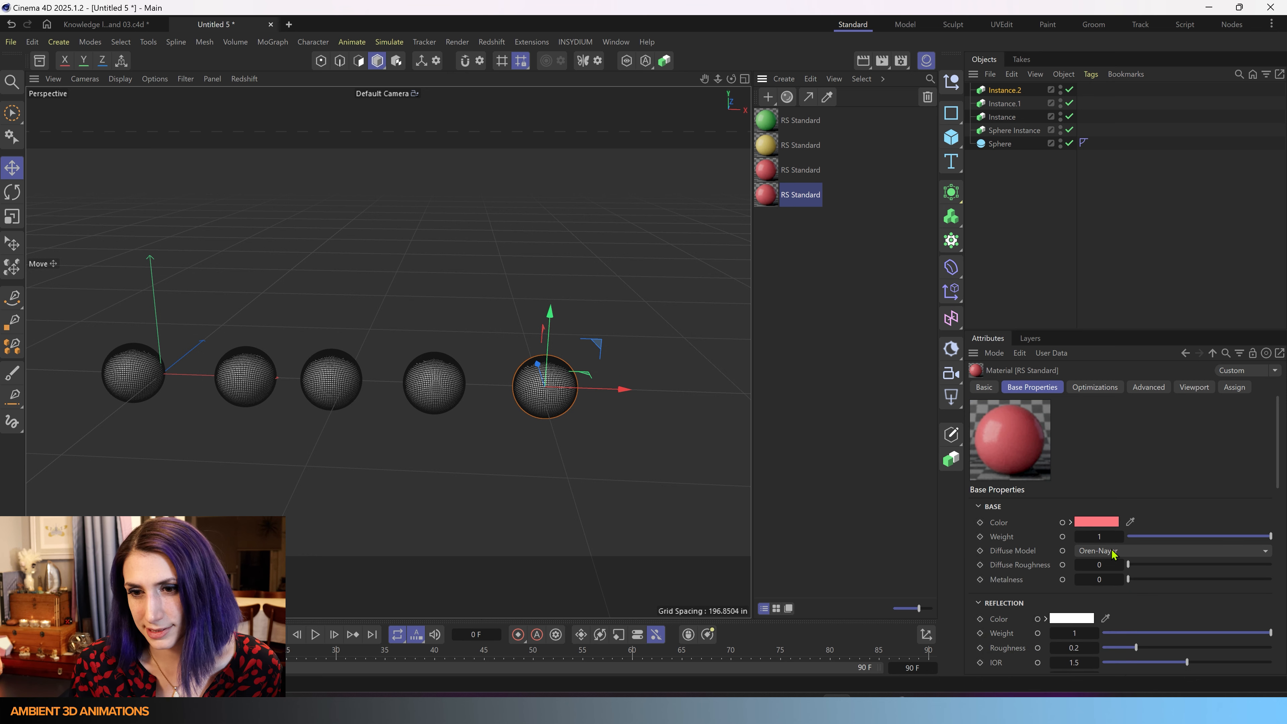
click(1110, 523)
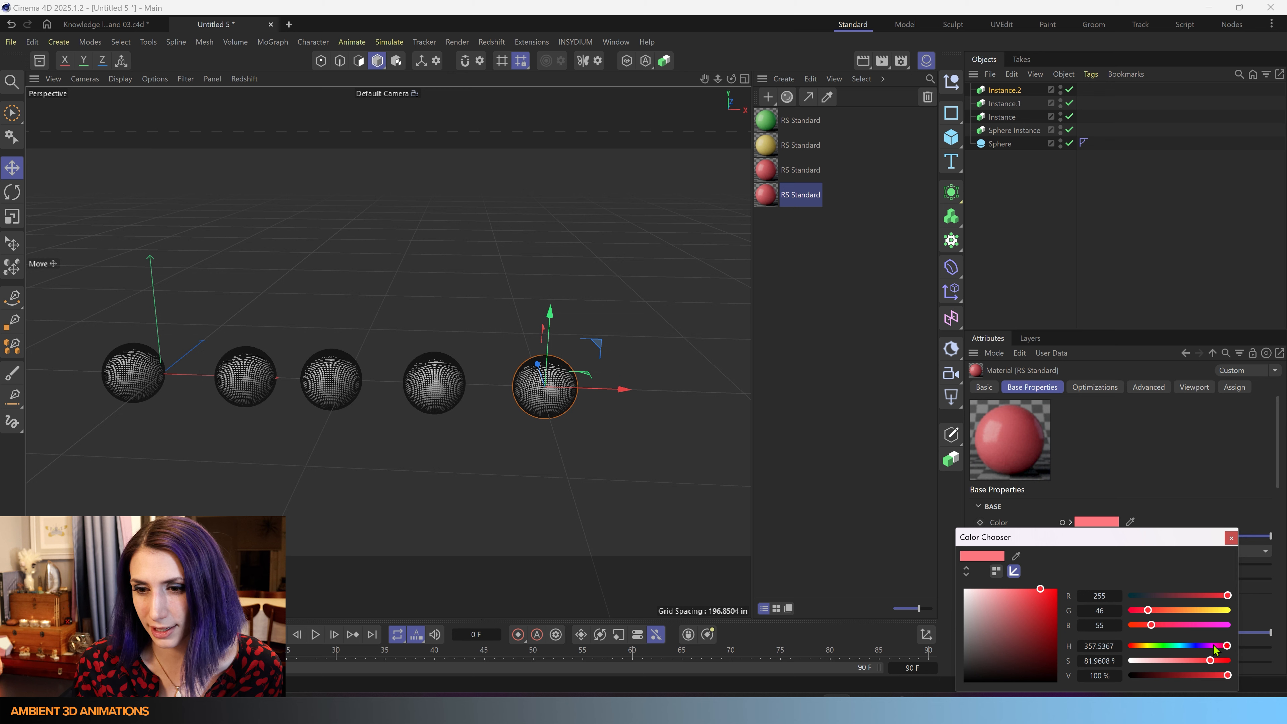
drag(1227, 646, 1187, 645)
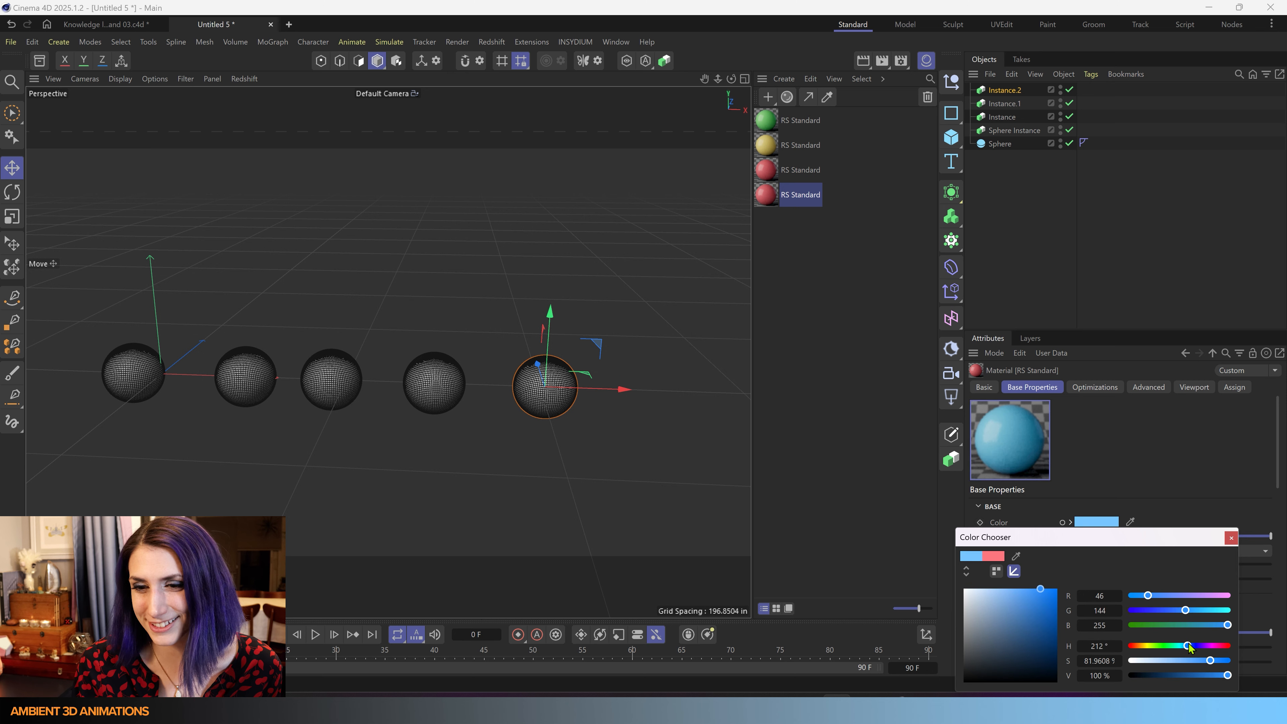
click(1230, 538)
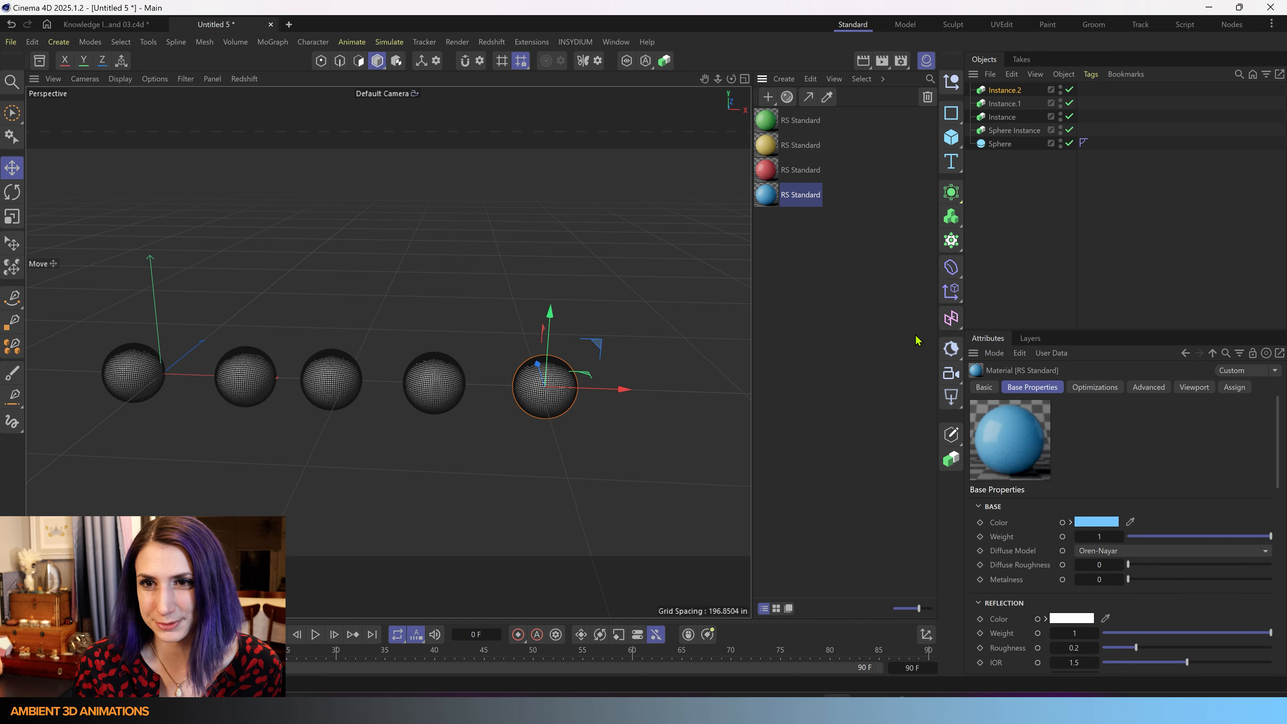
- Apply the green material to Instance.2, yellow to Instance.1, red to Instance and light blue to Sphere Instance
click(916, 338)
drag(769, 120, 1005, 92)
drag(782, 151, 1019, 104)
drag(773, 169, 1020, 115)
drag(780, 198, 1020, 131)
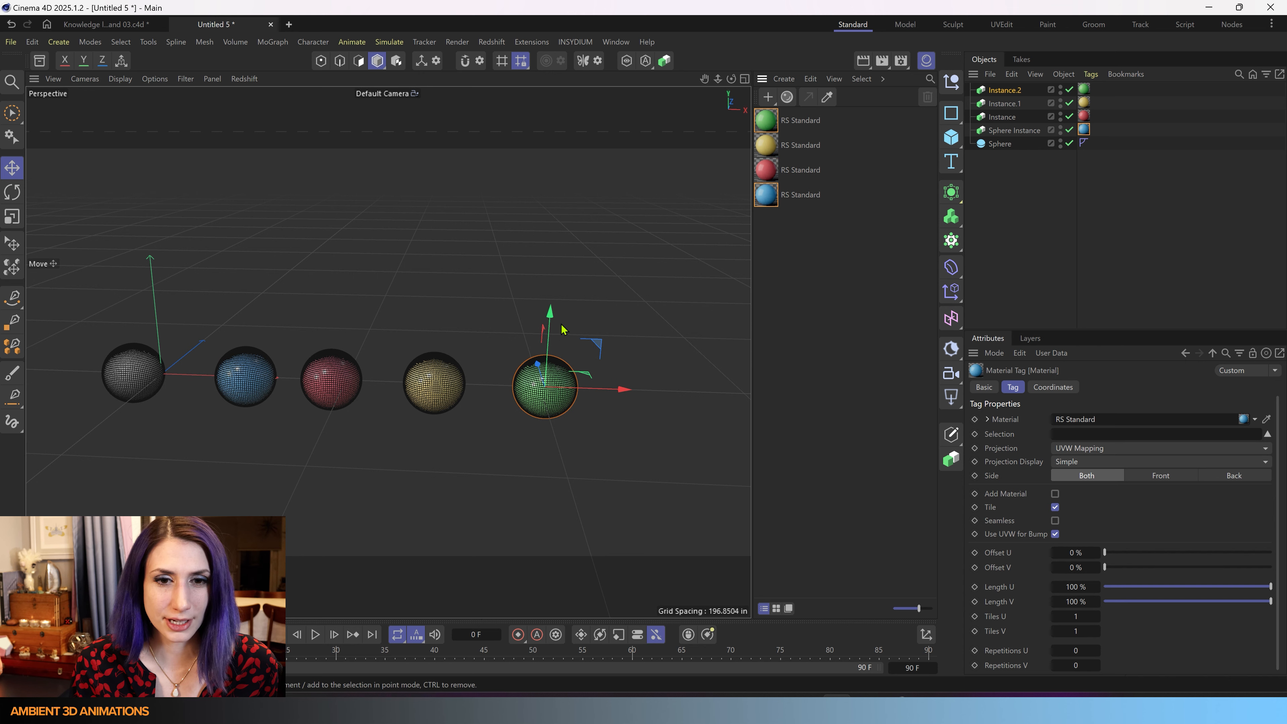
click(822, 340)
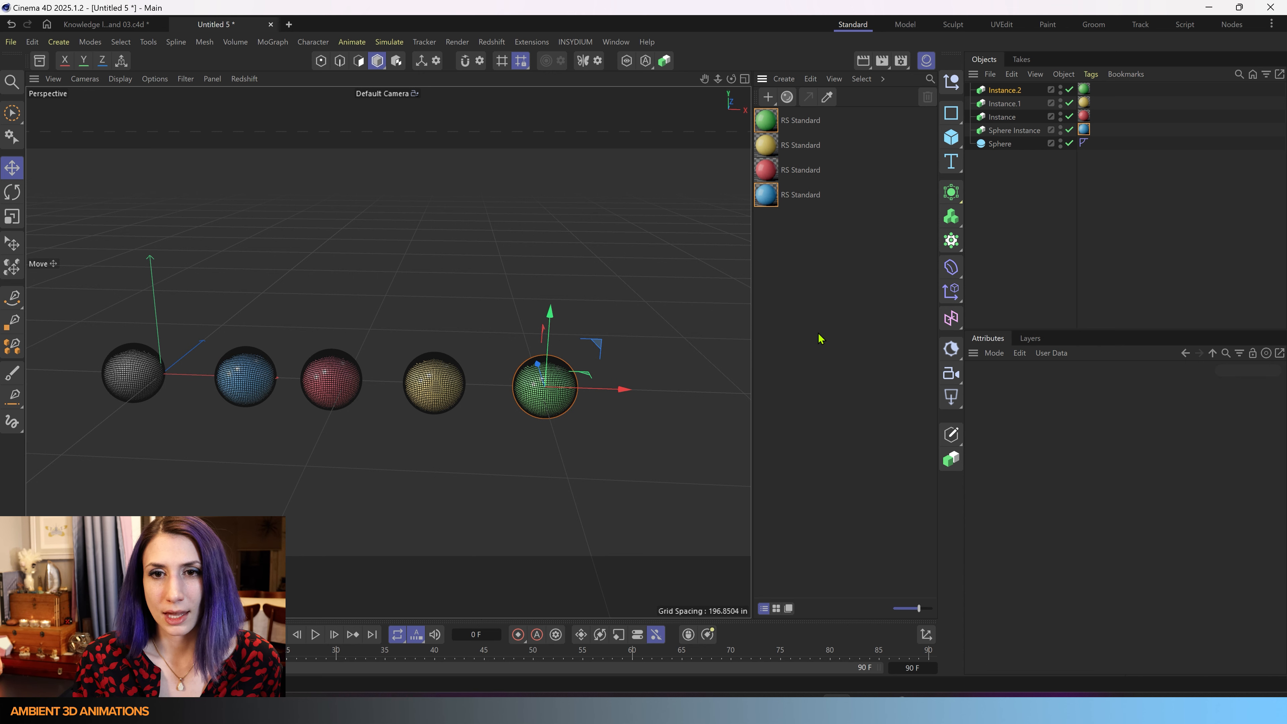
- Create another Redshift Standard material with a violet-blue base color (RGB 55, 55, 255) and apply it to the original Sphere
click(784, 78)
mouse_move(807, 118)
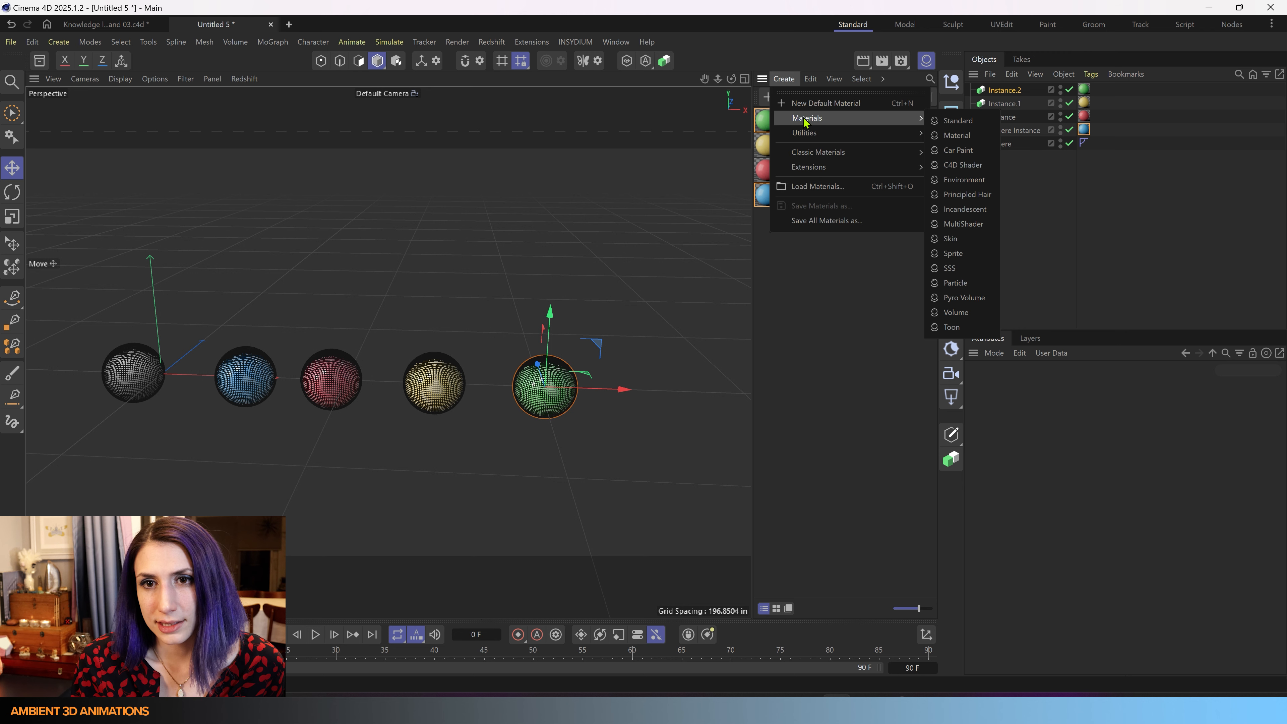
click(984, 126)
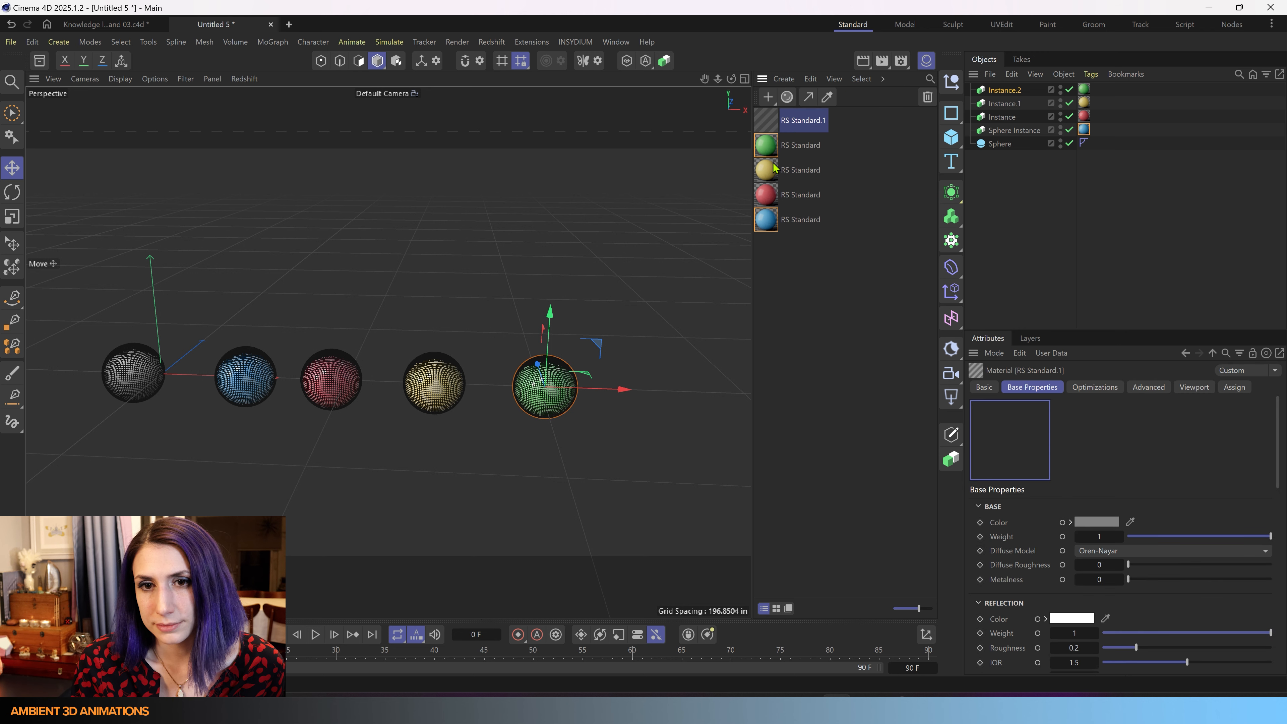
click(1094, 522)
drag(1208, 626, 1241, 622)
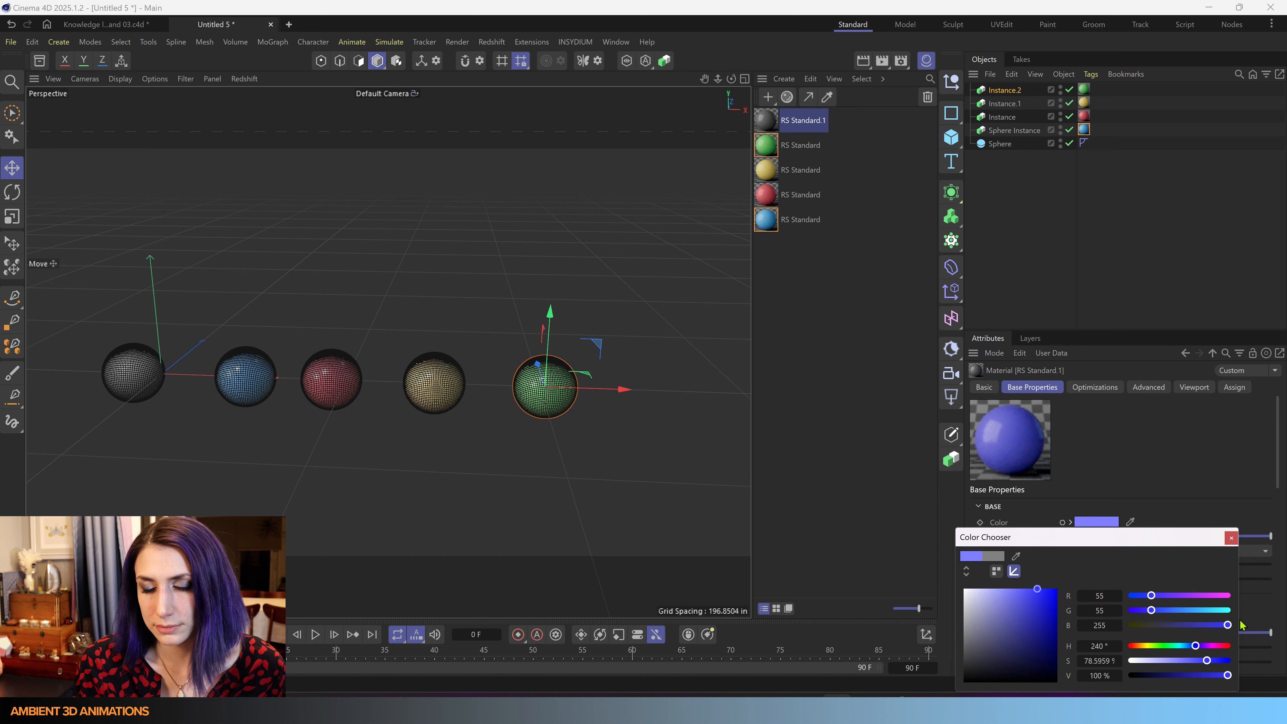
click(1231, 537)
click(873, 403)
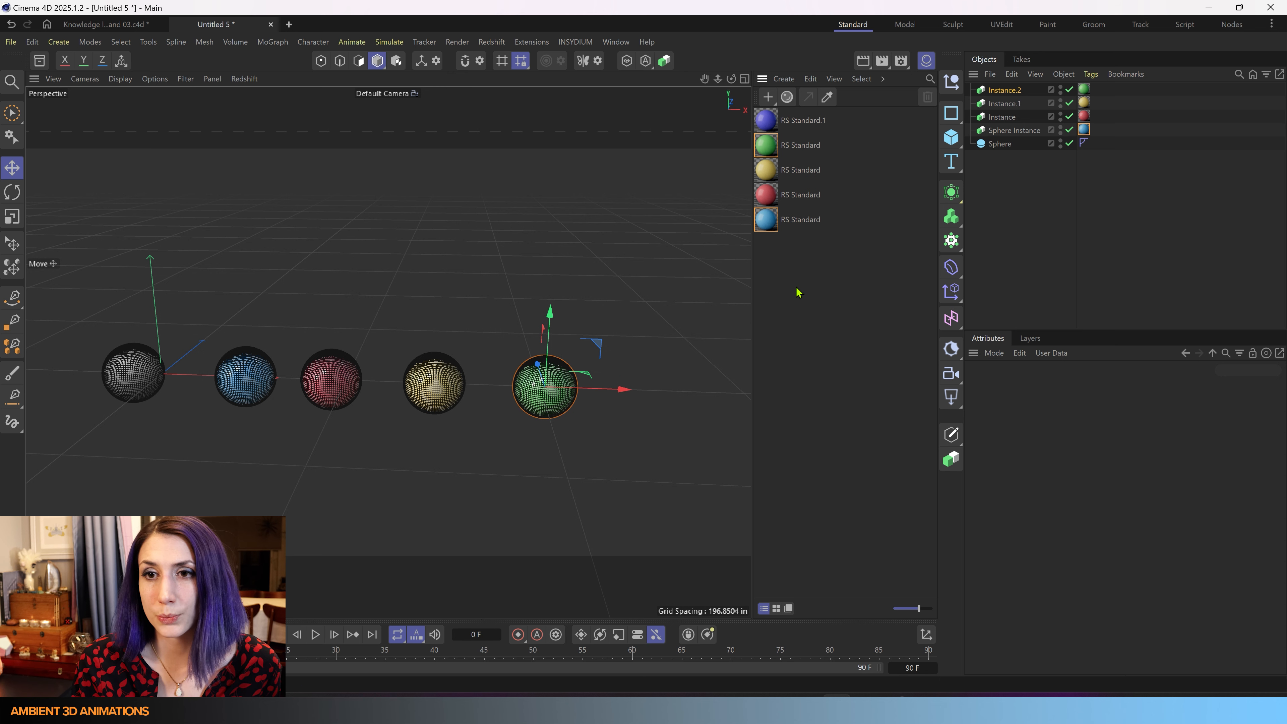
drag(774, 121, 1003, 149)
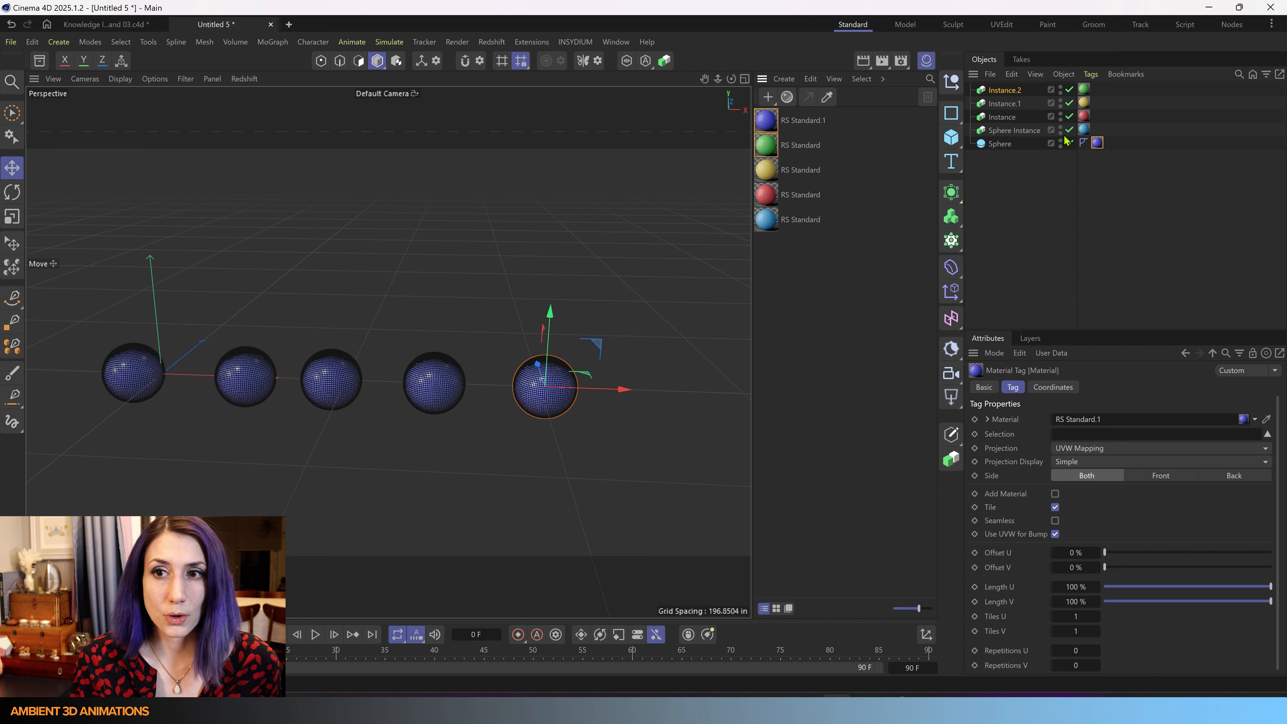
- Check the material tags on Instance and Sphere Instance, and apply the red material to Instance once more
click(1084, 129)
click(1084, 116)
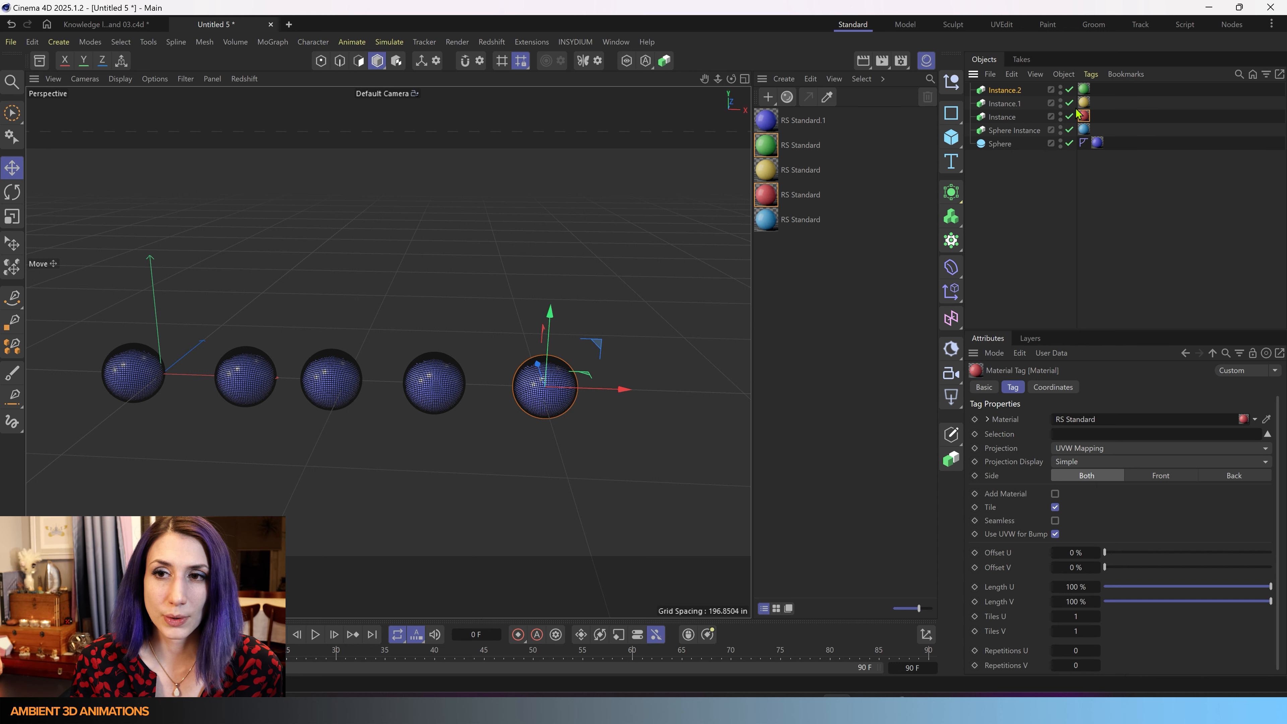
click(1084, 129)
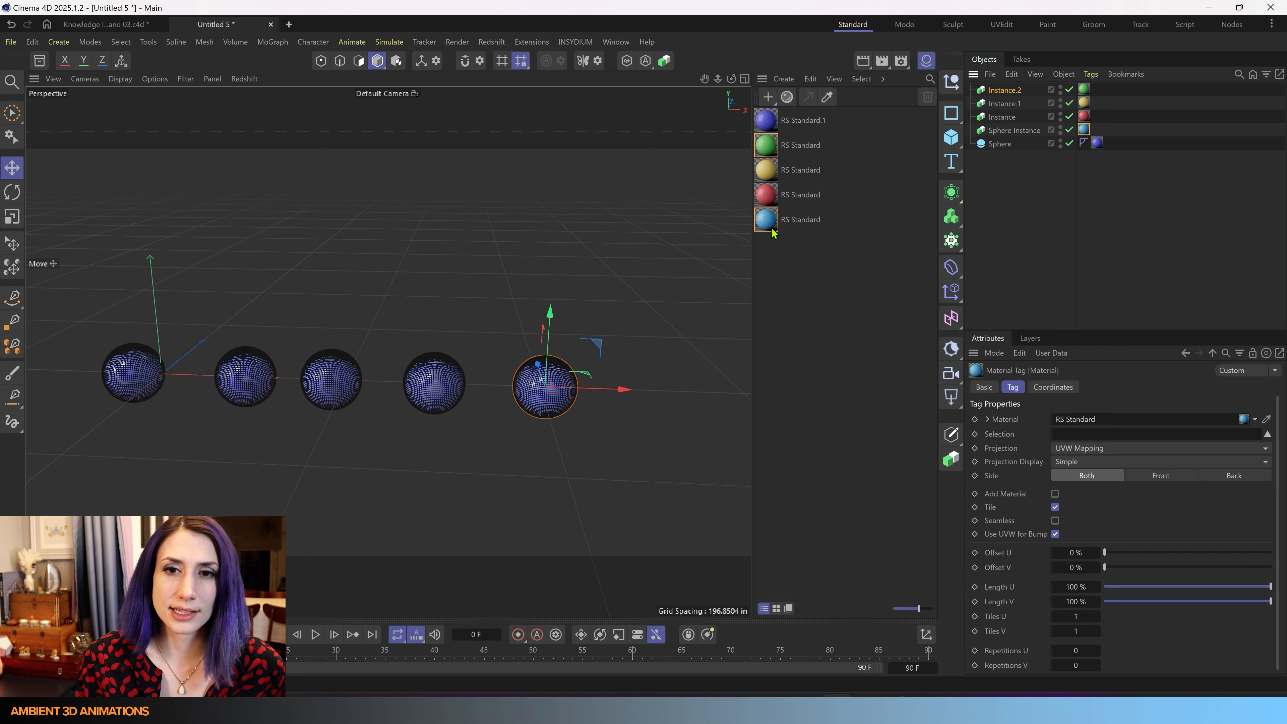
drag(770, 198, 1009, 120)
click(991, 117)
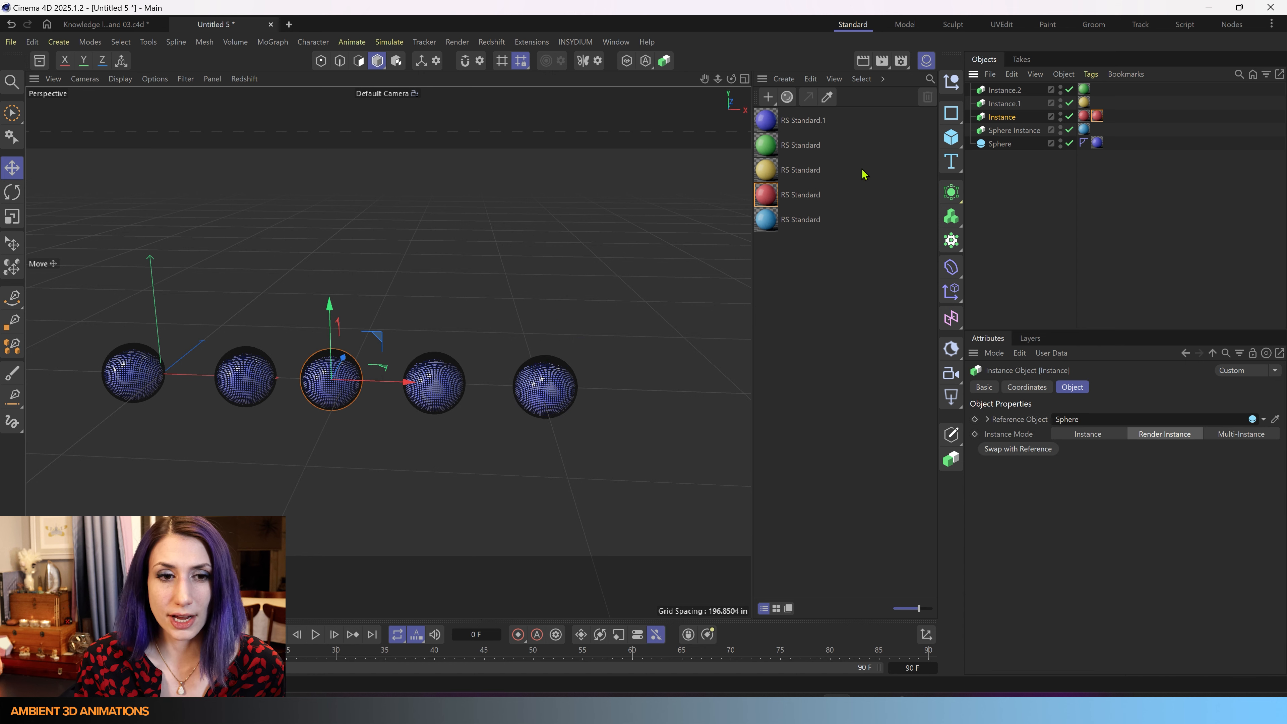
- Switch the Instance Mode of Sphere Instance to Instance
click(1001, 144)
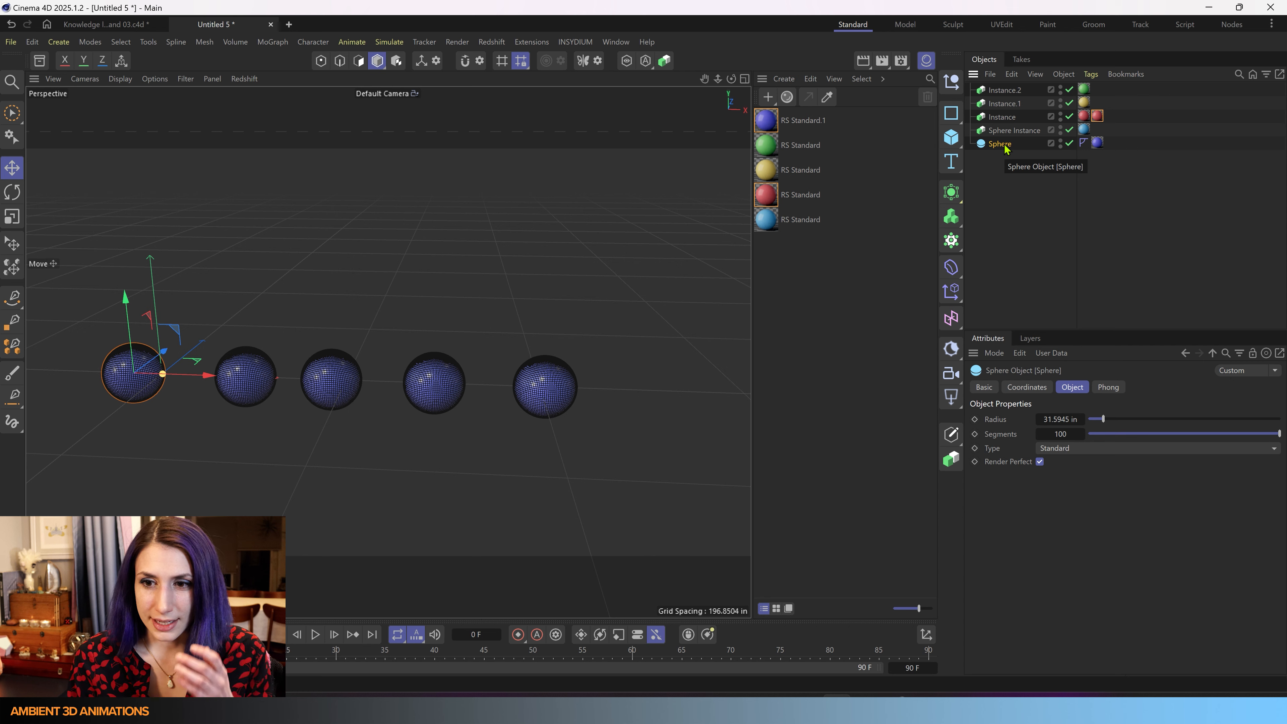
click(1013, 130)
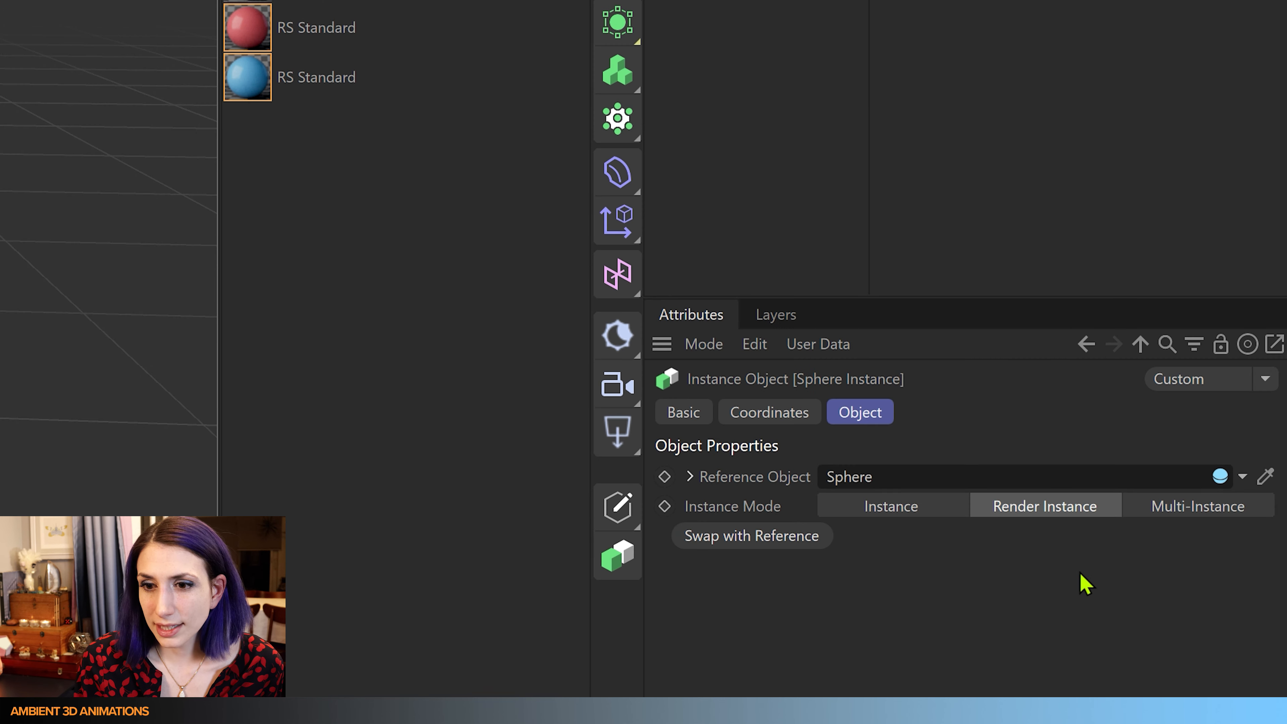
click(912, 516)
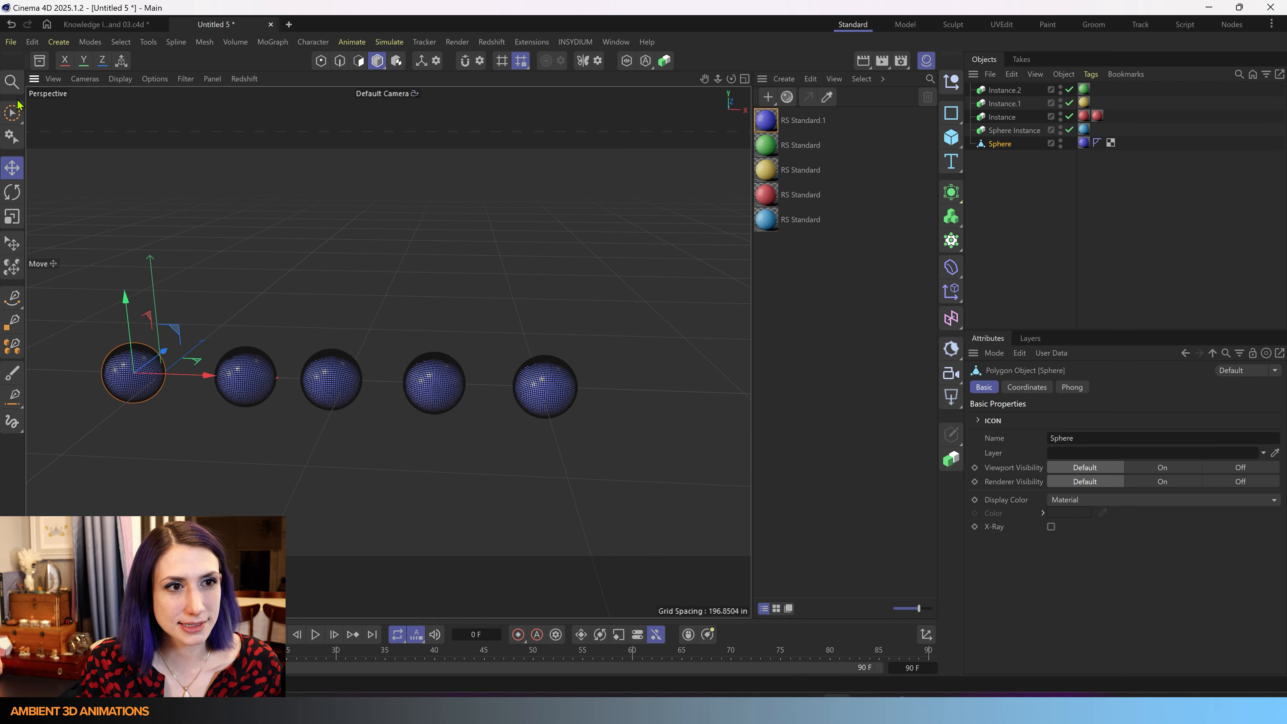
- Brush-select a patch of polygons on top of the editable Sphere, pull it upward, and undo the move and selection
click(14, 110)
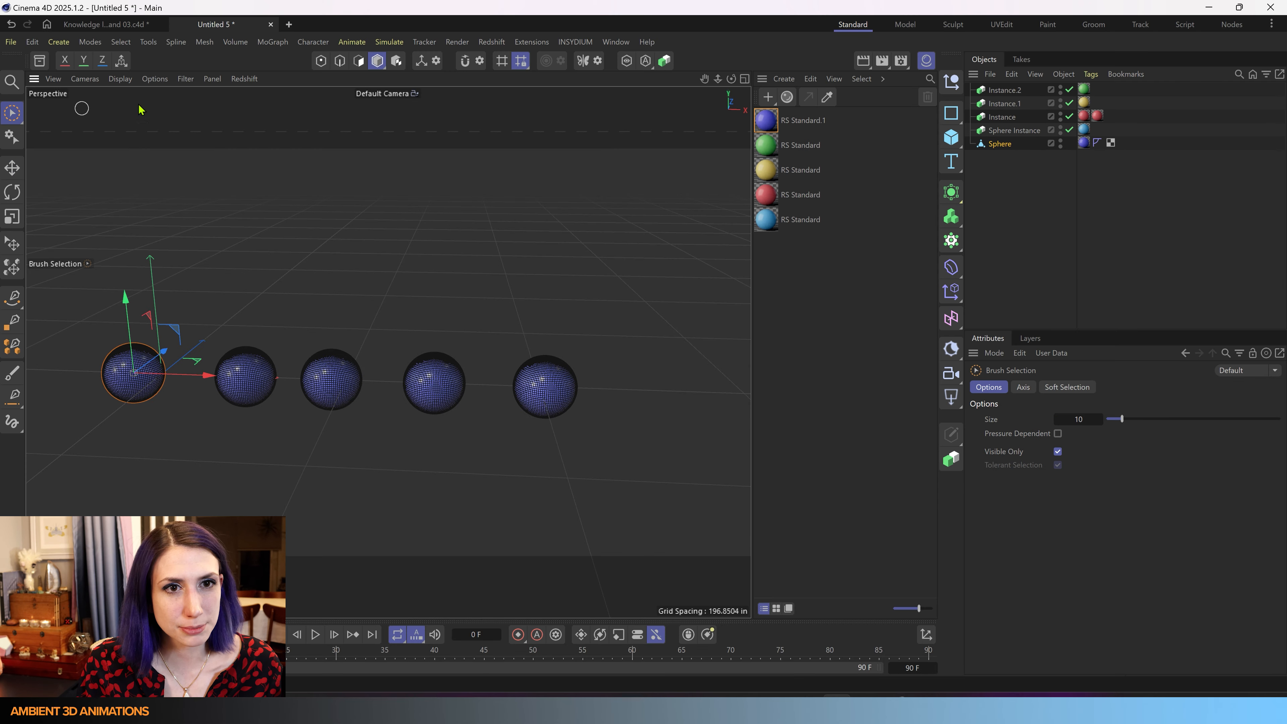
click(359, 61)
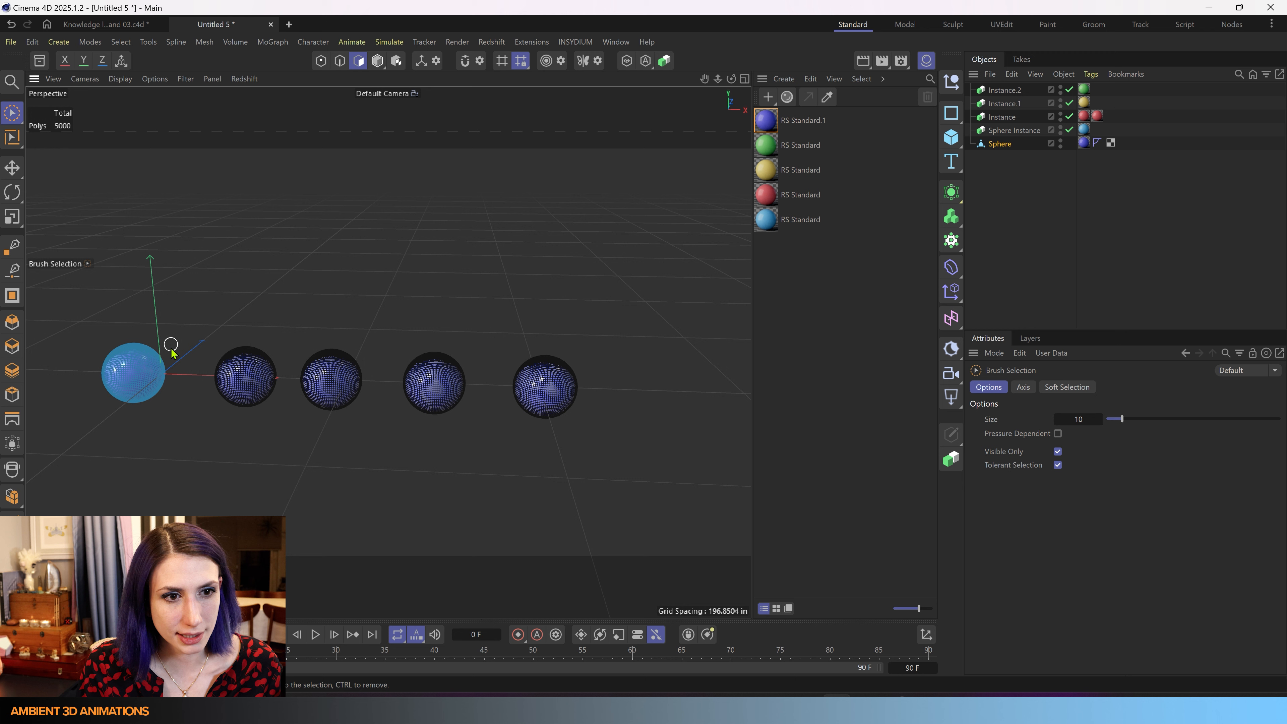
click(137, 355)
drag(132, 281, 127, 245)
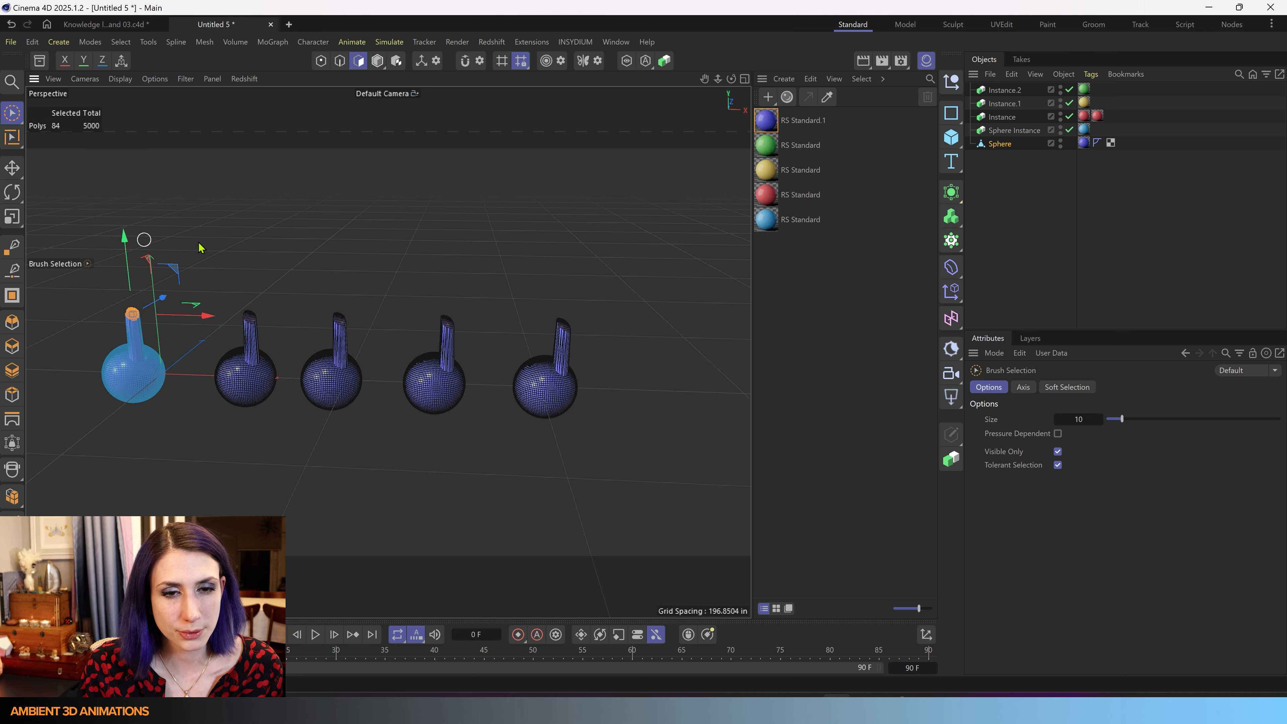
key(ctrl+z)
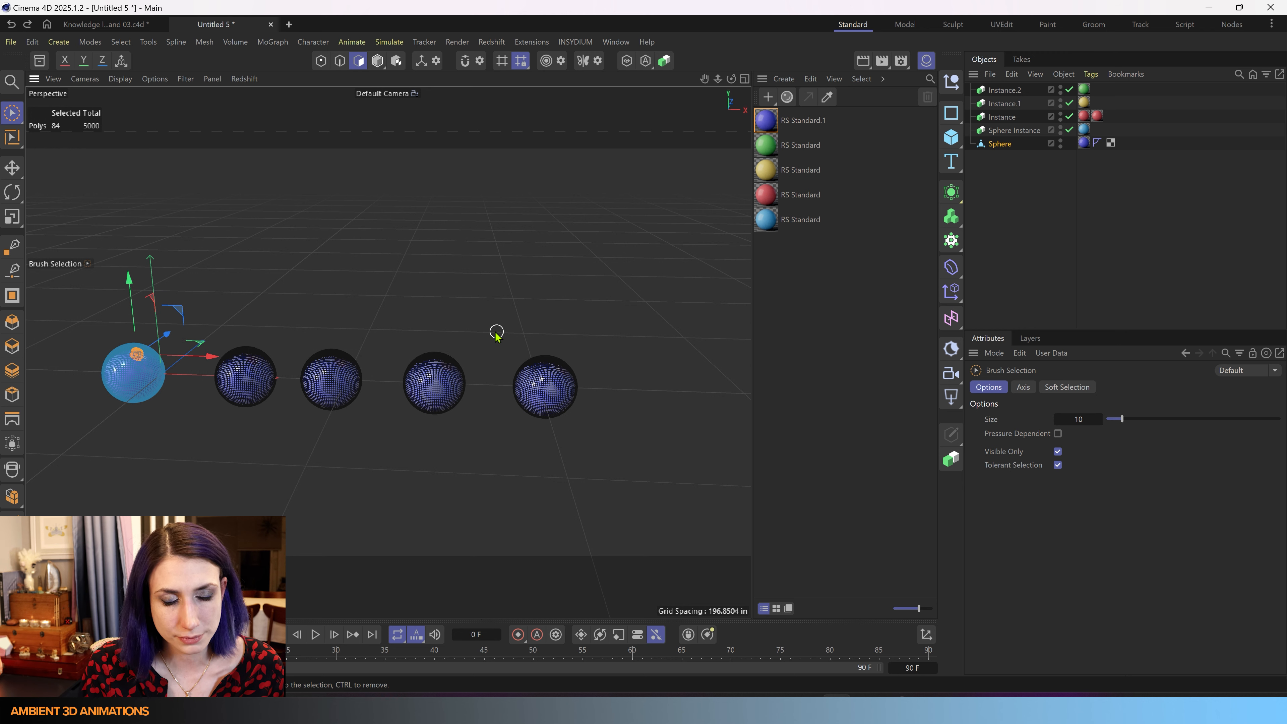
key(ctrl+z)
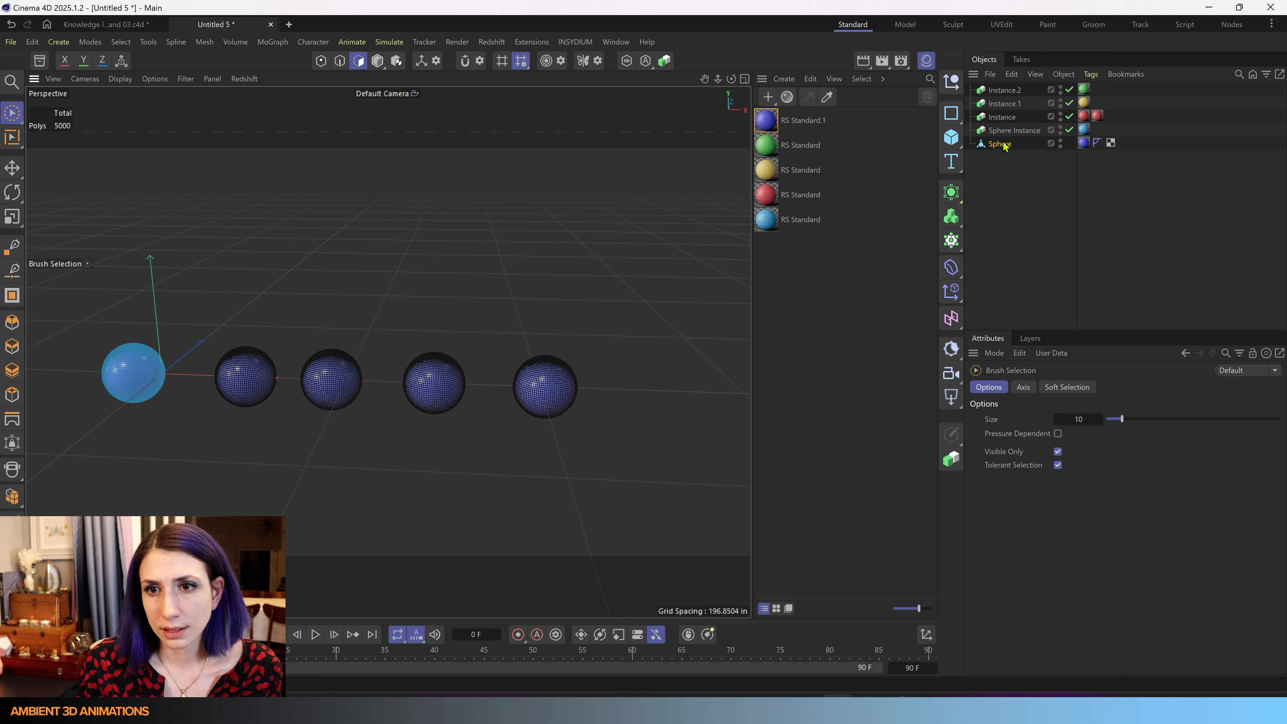
- Set the Instance Mode of Sphere Instance to Render Instance
click(1001, 144)
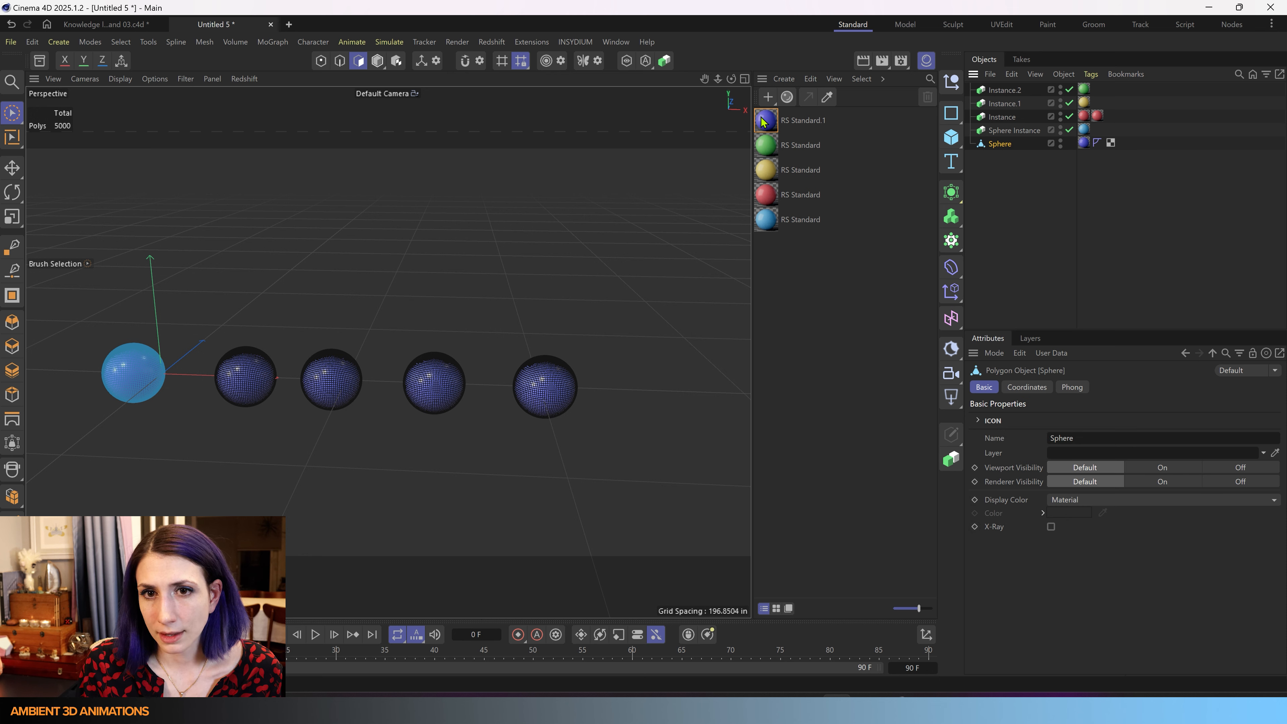
click(1009, 130)
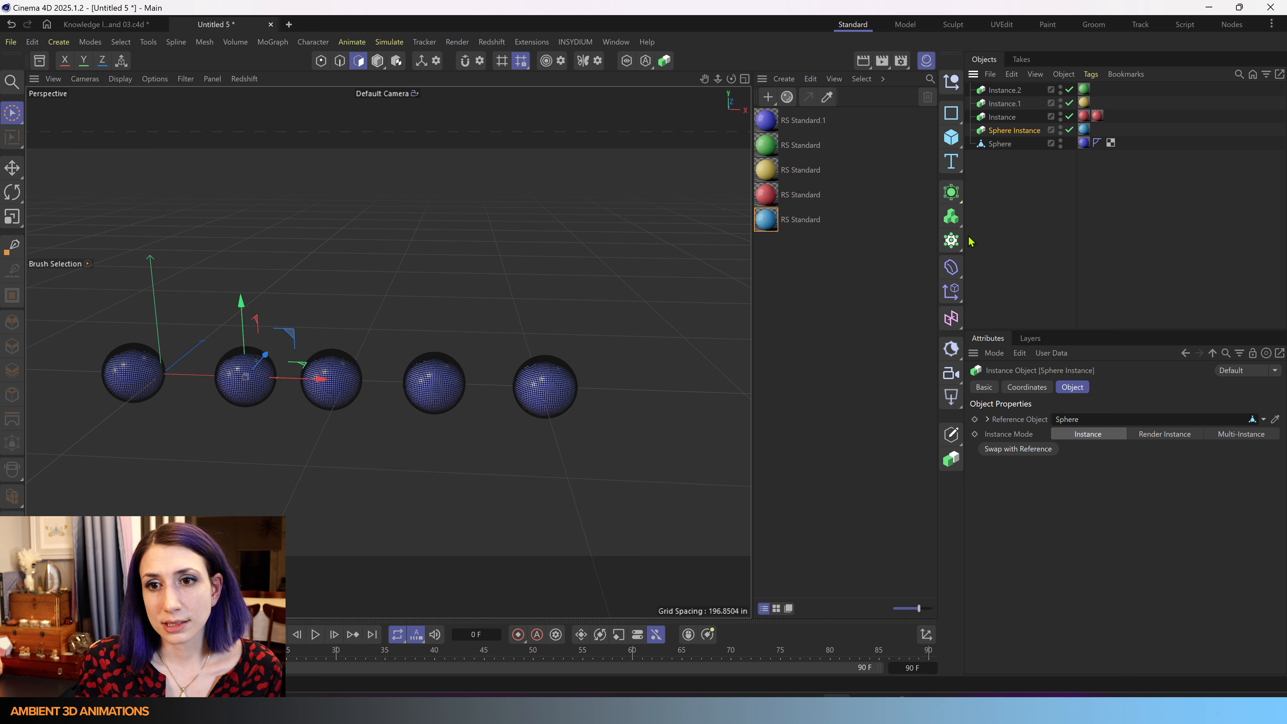
click(951, 240)
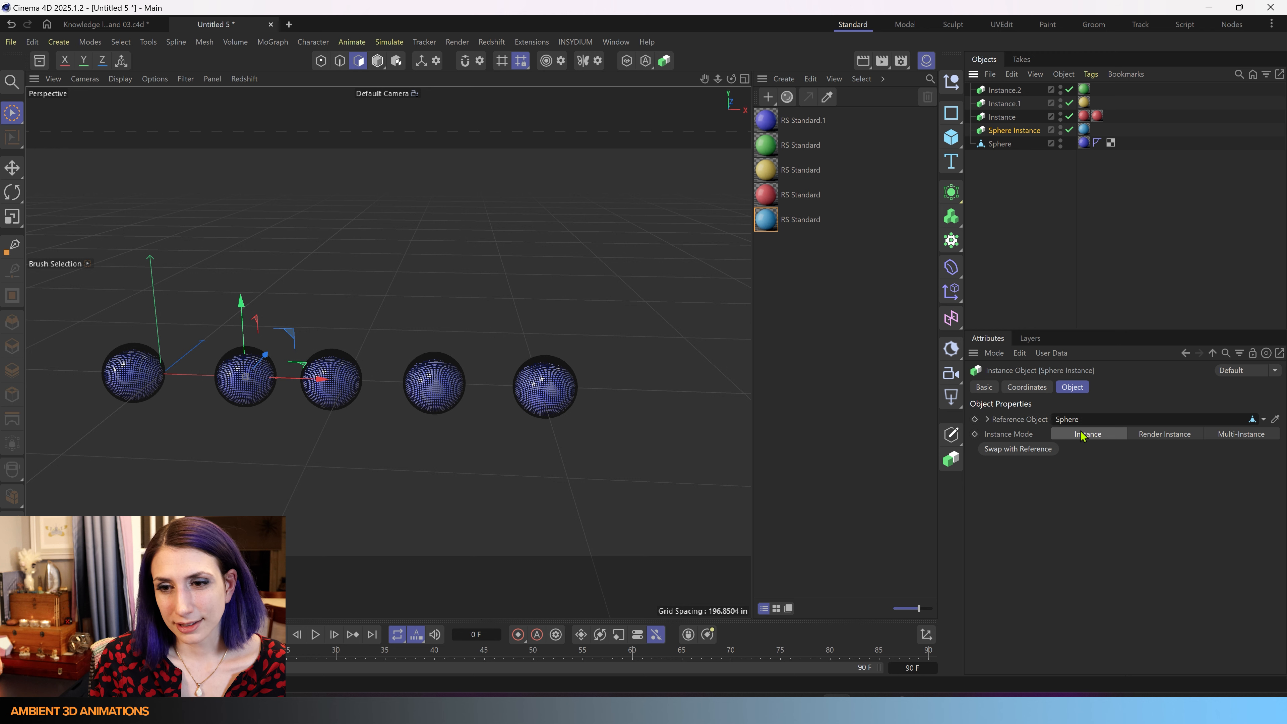
click(1185, 439)
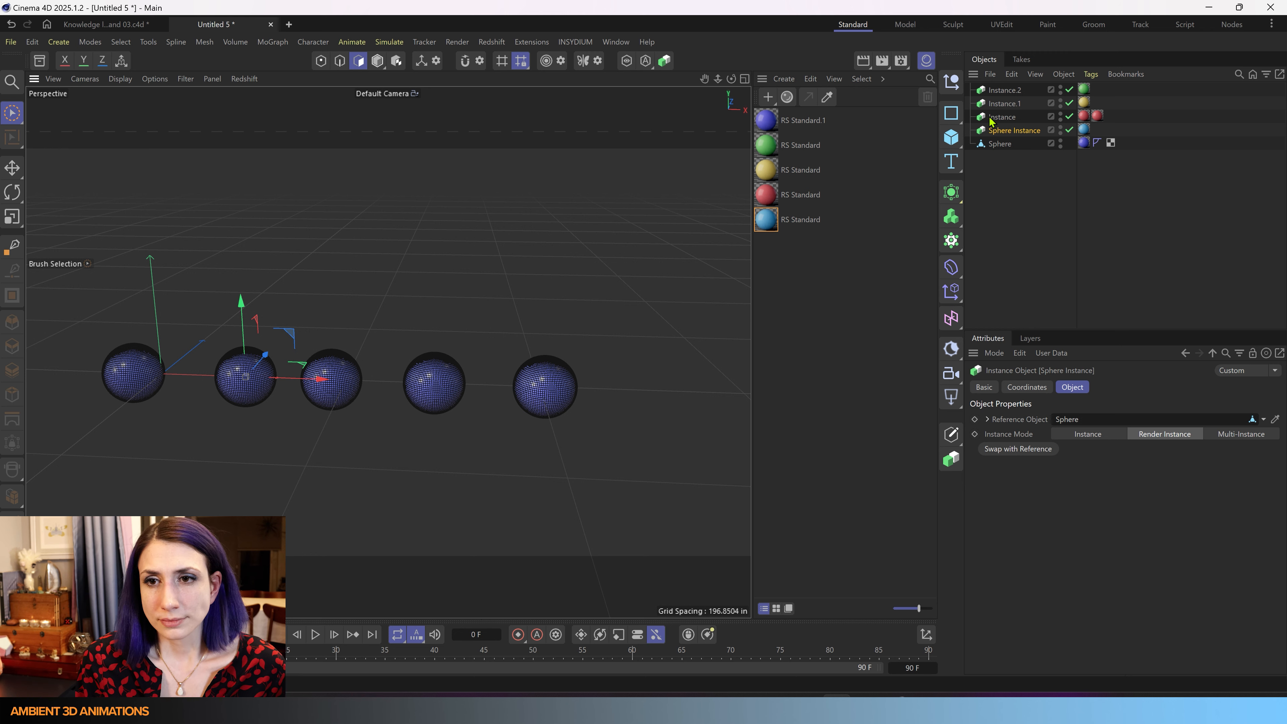
- Stretch Instance to a Y scale of 2.5 and enlarge its Z scale further, and rotate the resulting ellipsoid
click(1003, 119)
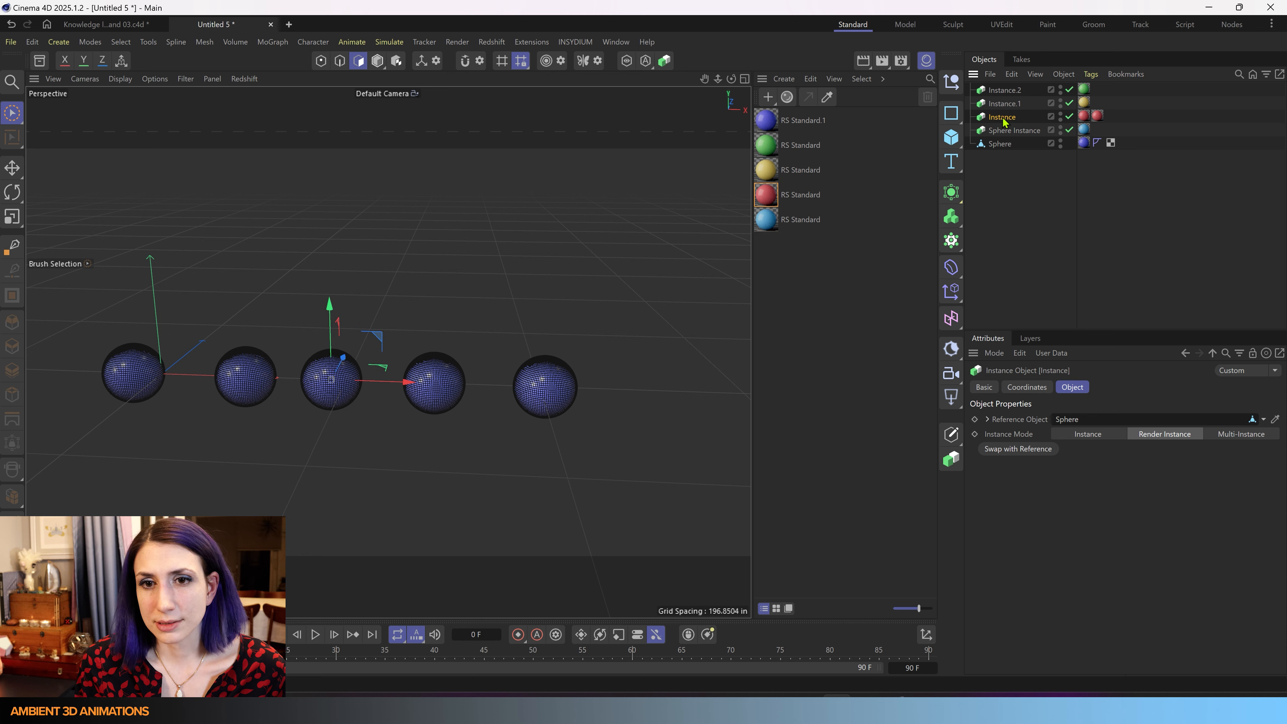
key(t)
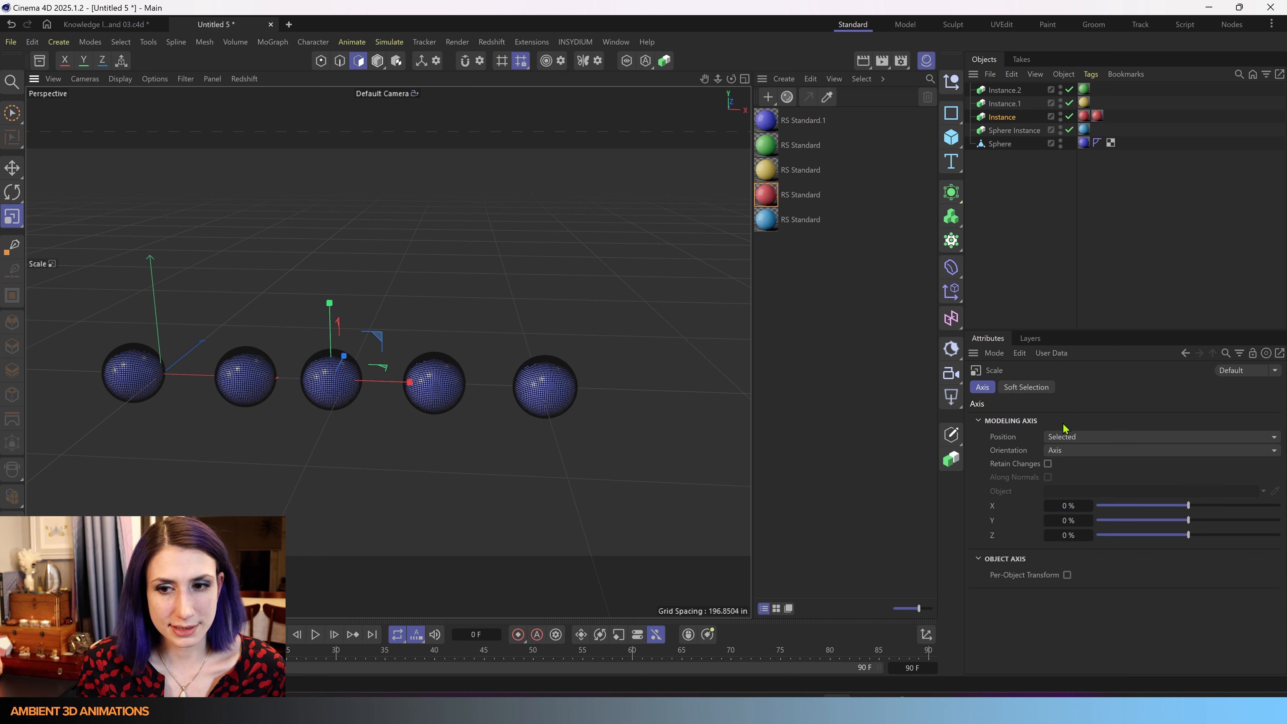
click(1003, 116)
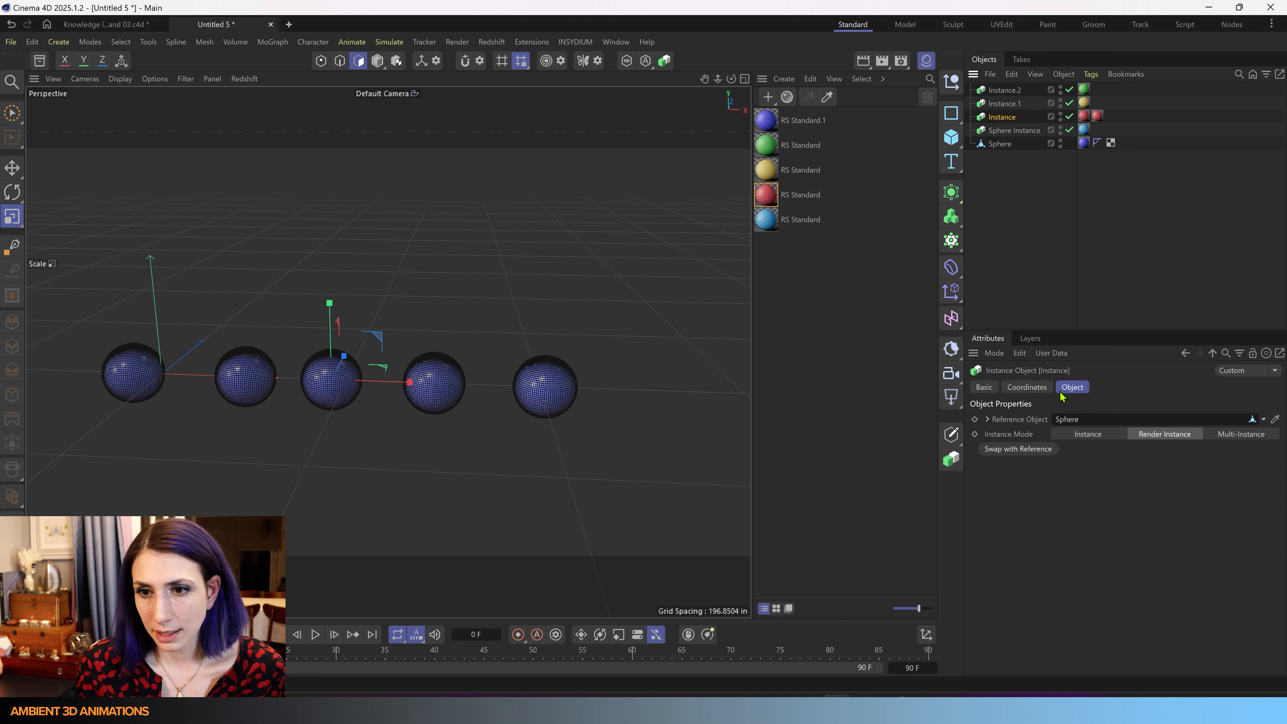
click(1027, 387)
drag(1204, 452, 1261, 467)
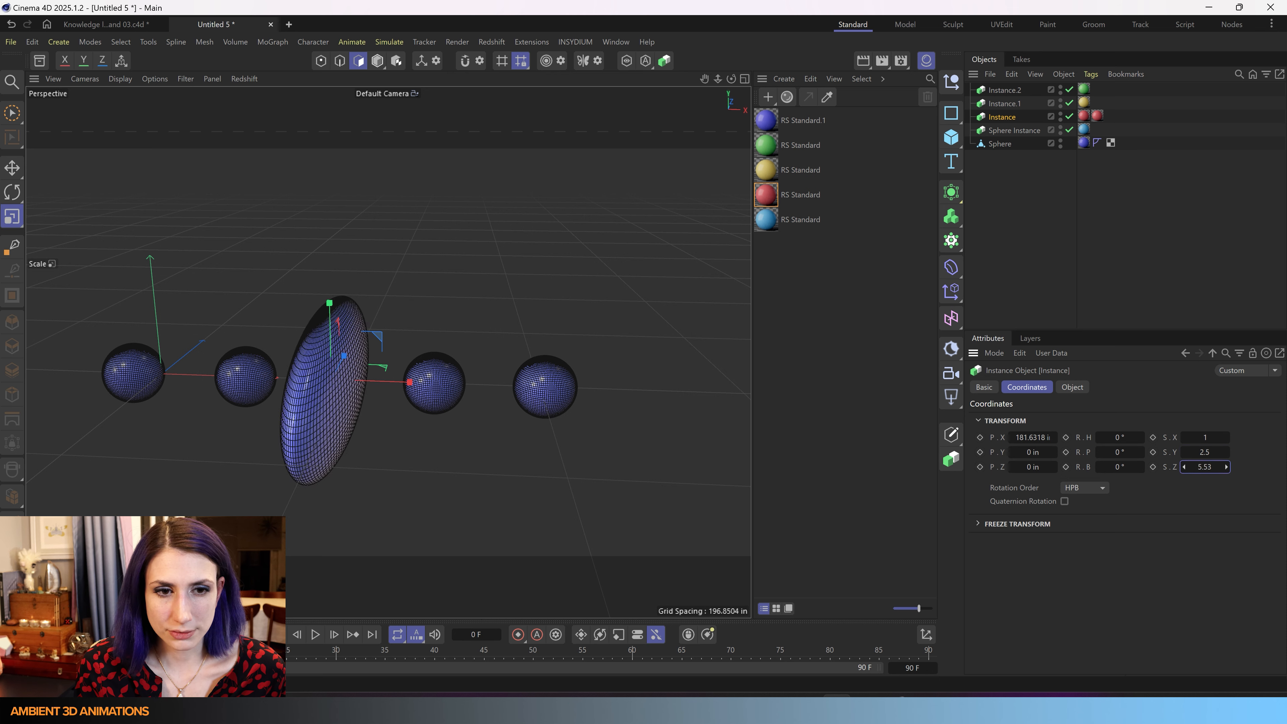
key(r)
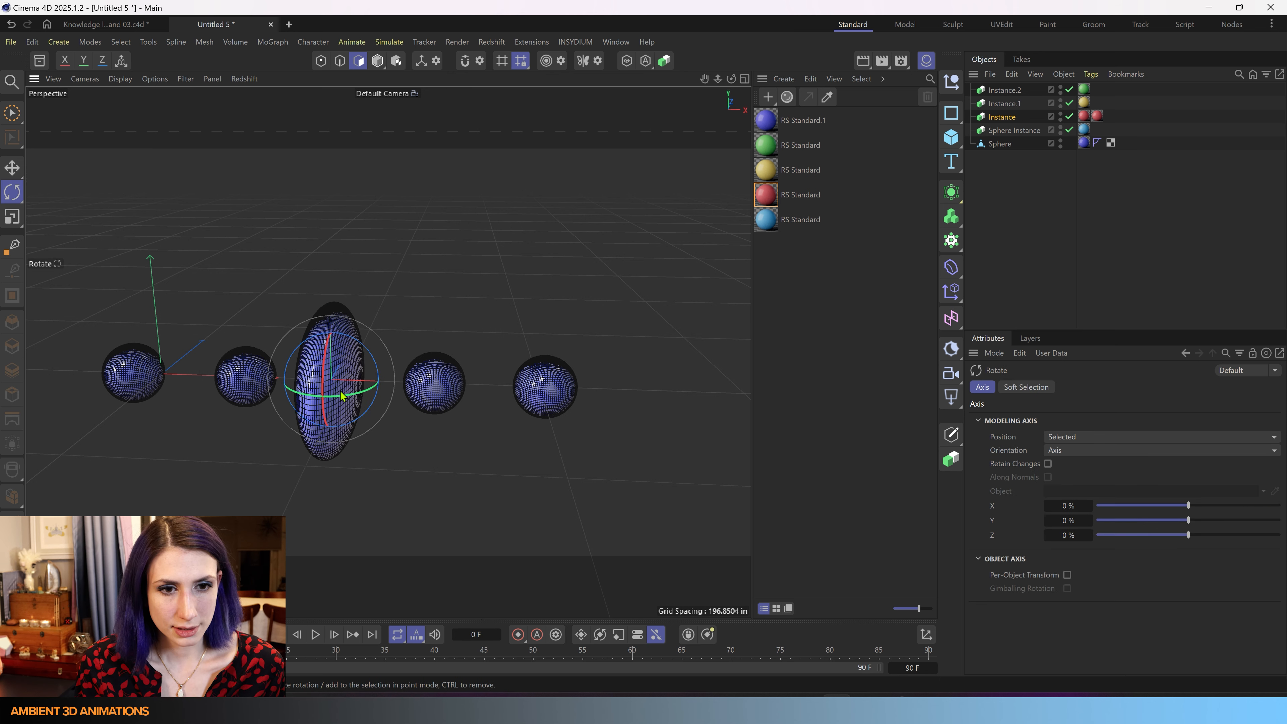
drag(343, 397, 366, 396)
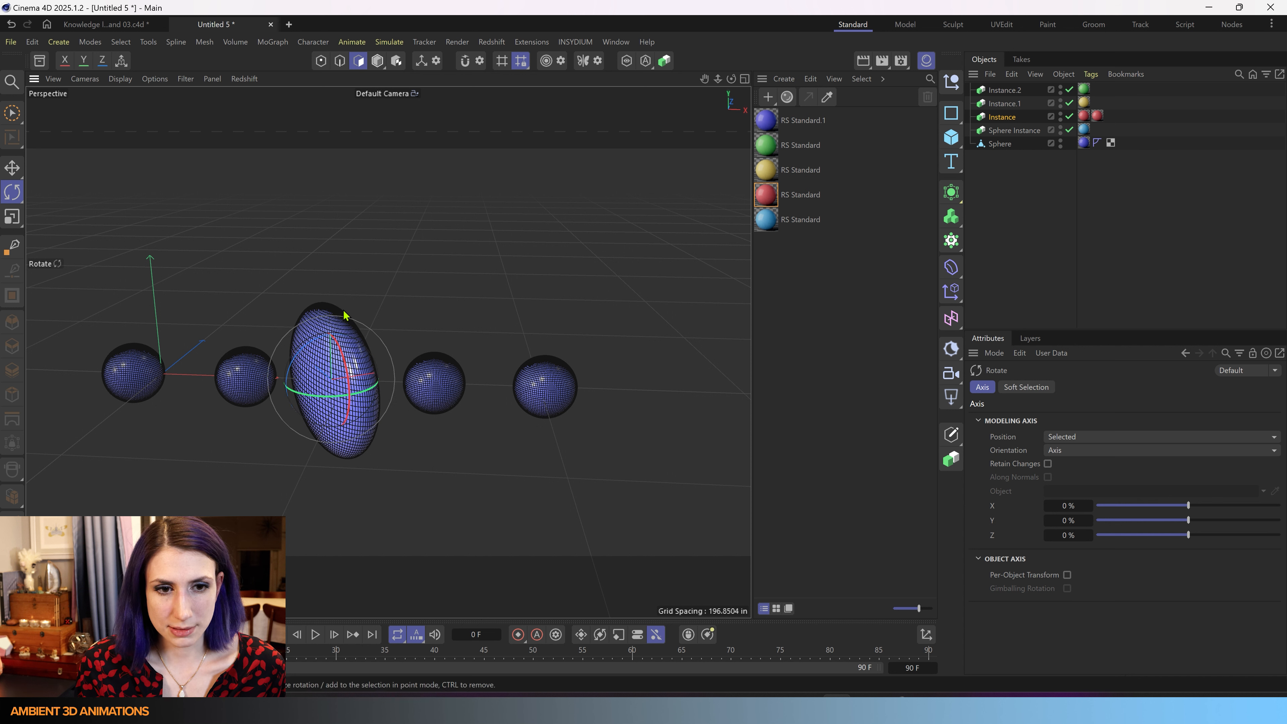
- Add a Bend deformer as a child of Instance, fit it to its parent, and set its Strength to 95°
click(949, 271)
drag(1002, 91, 1005, 131)
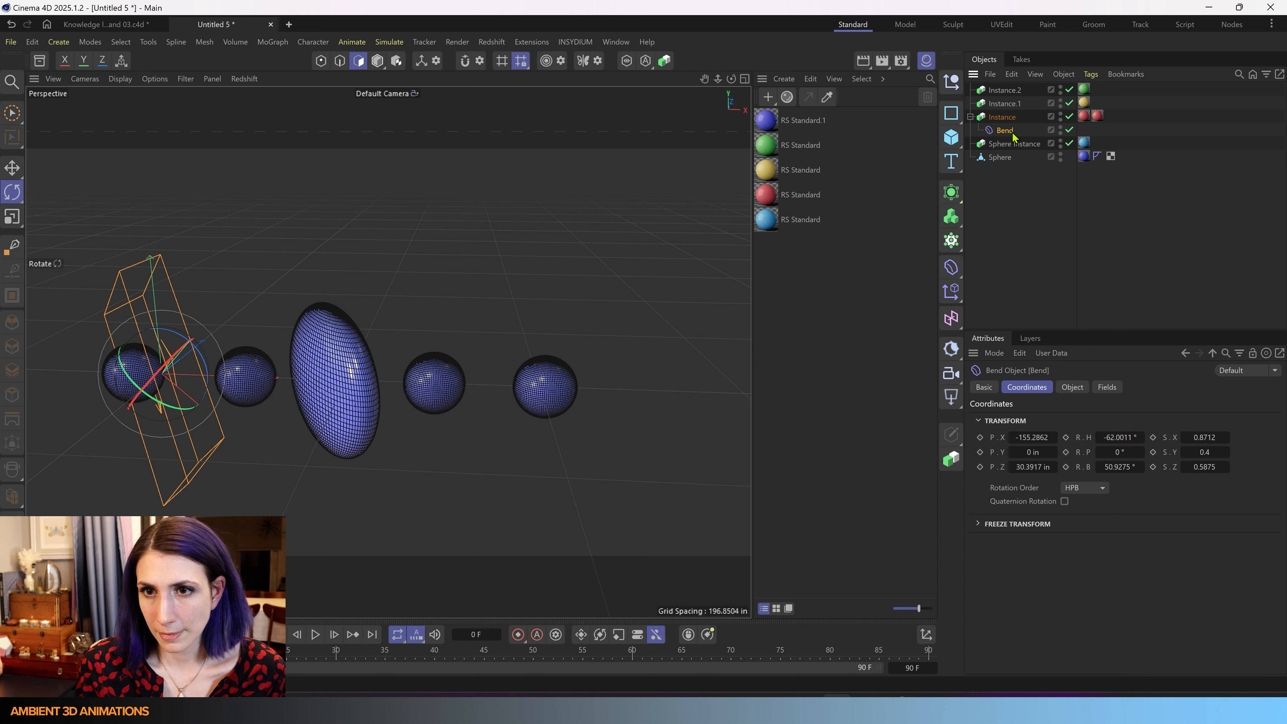
click(1073, 387)
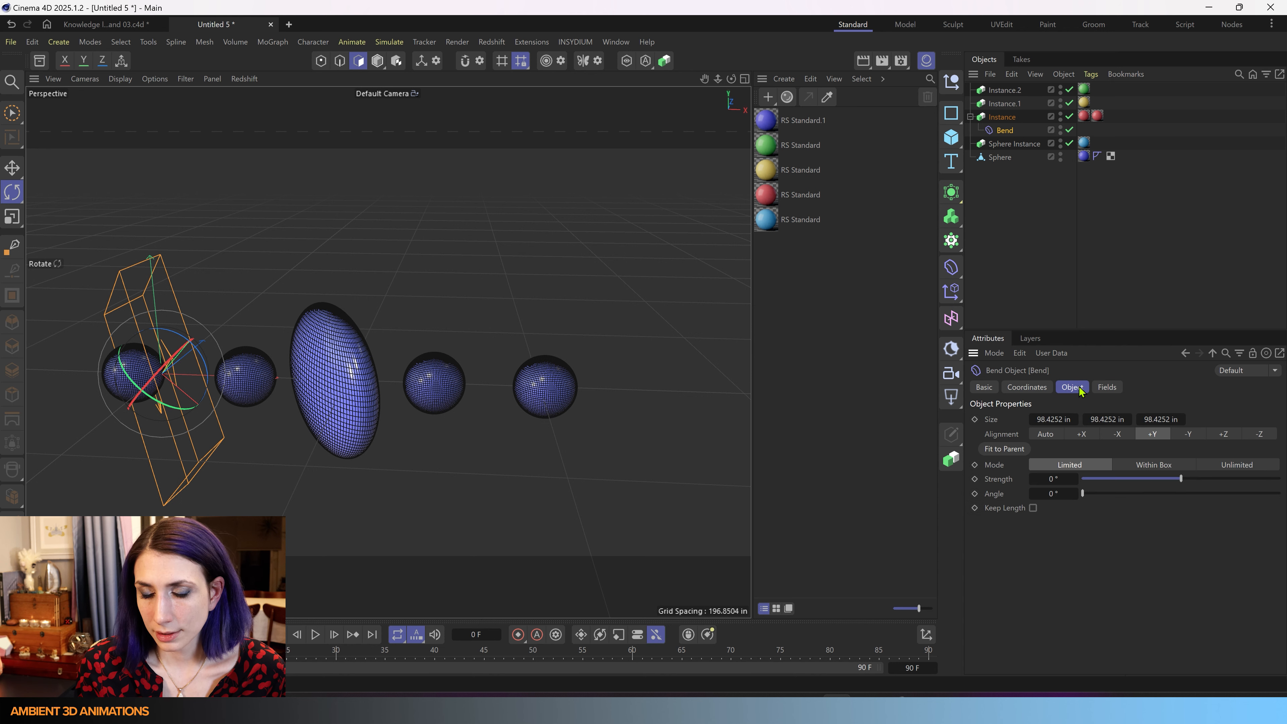
click(1003, 449)
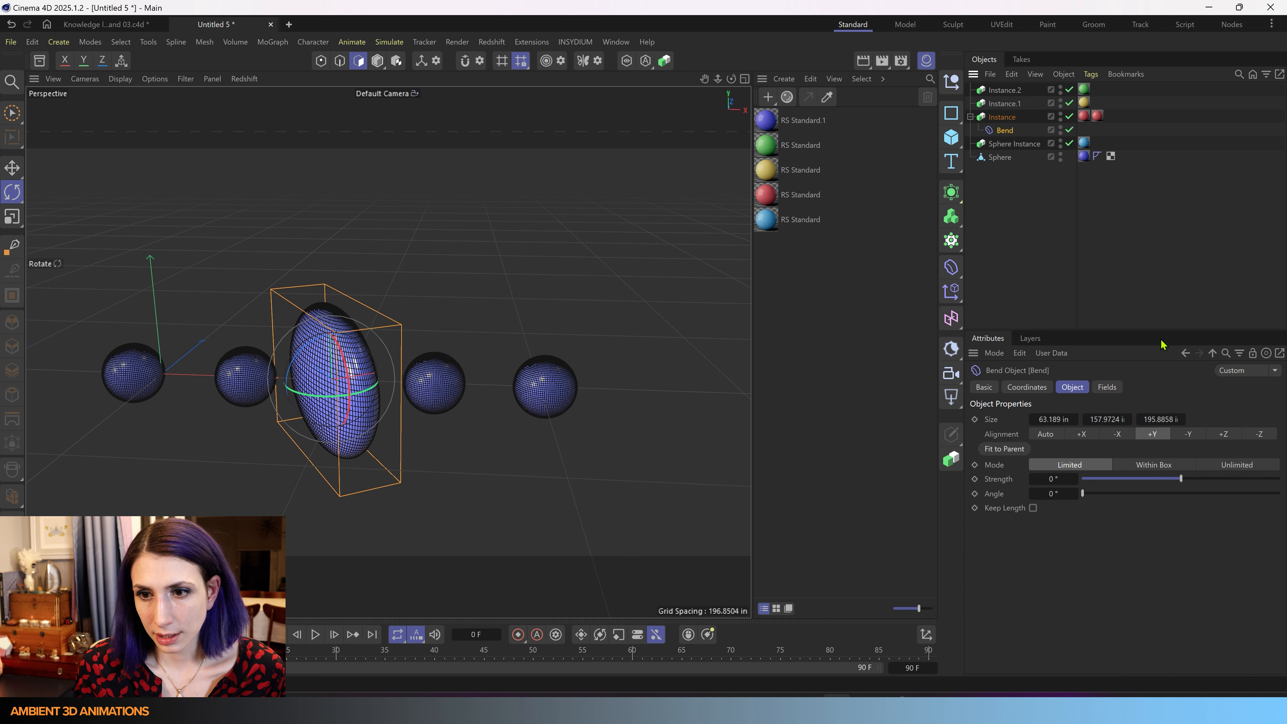
drag(1170, 482, 1210, 477)
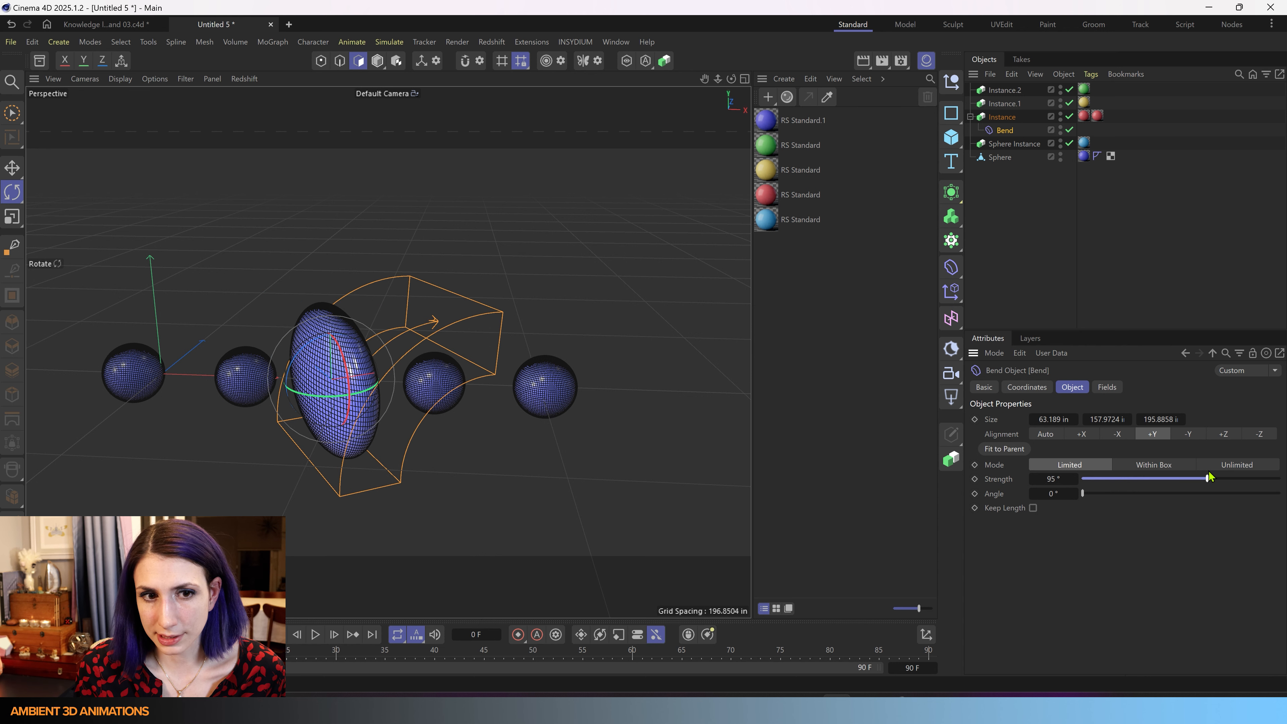
- Set the Instance Mode of the stretched Instance object to Instance
click(1002, 117)
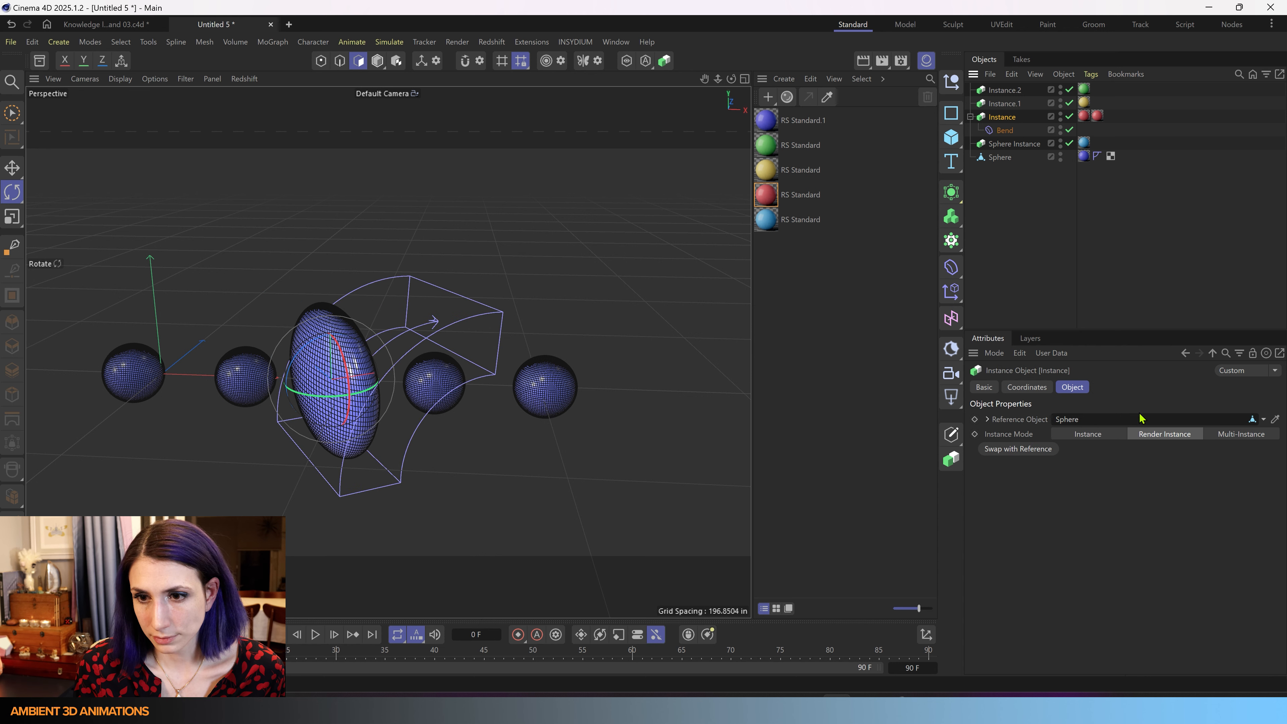
click(1100, 435)
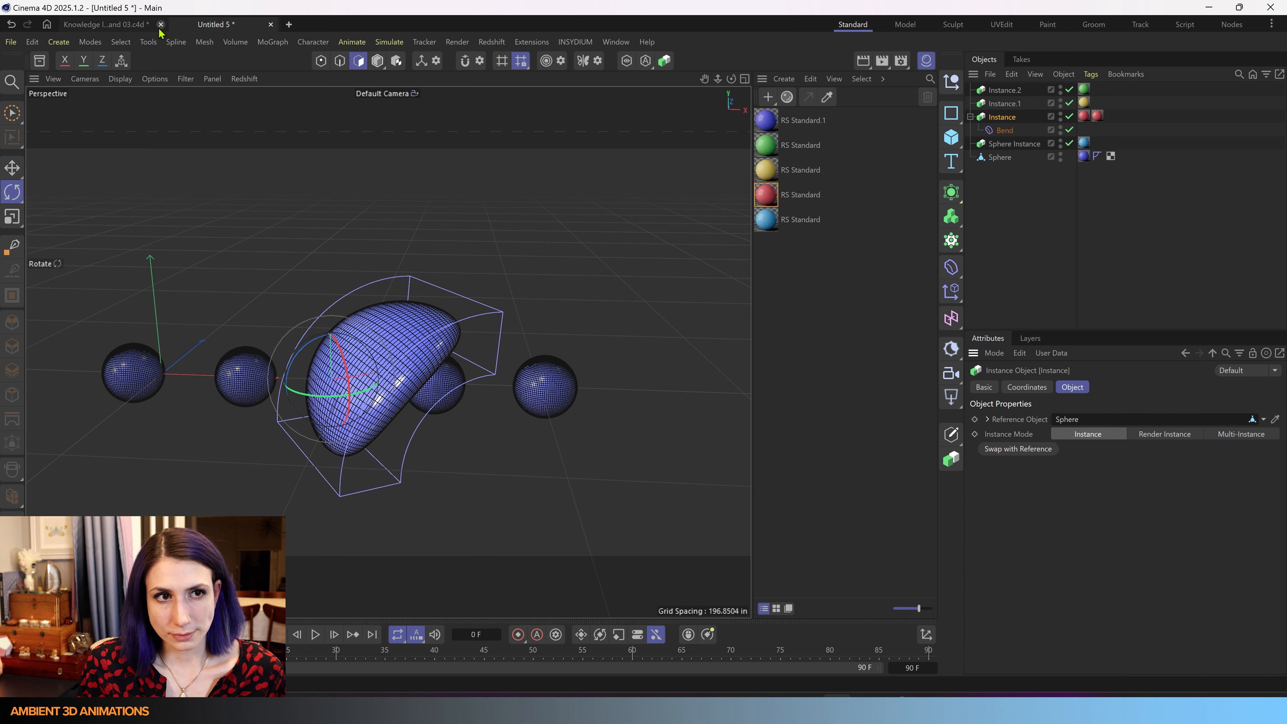
- In the Knowledge leads the hand 03.c4d project, select Middle Books Bookshelf Instance.1 and reveal its reference object in the object hierarchy
click(147, 26)
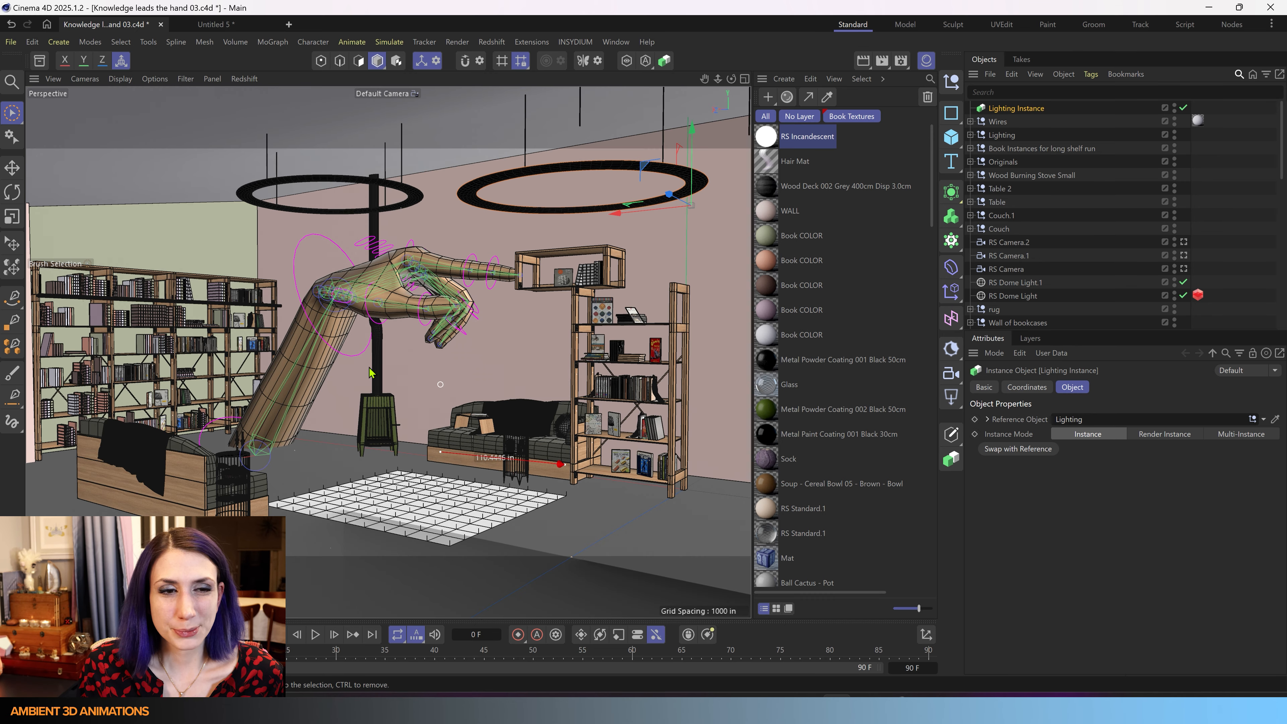
click(206, 347)
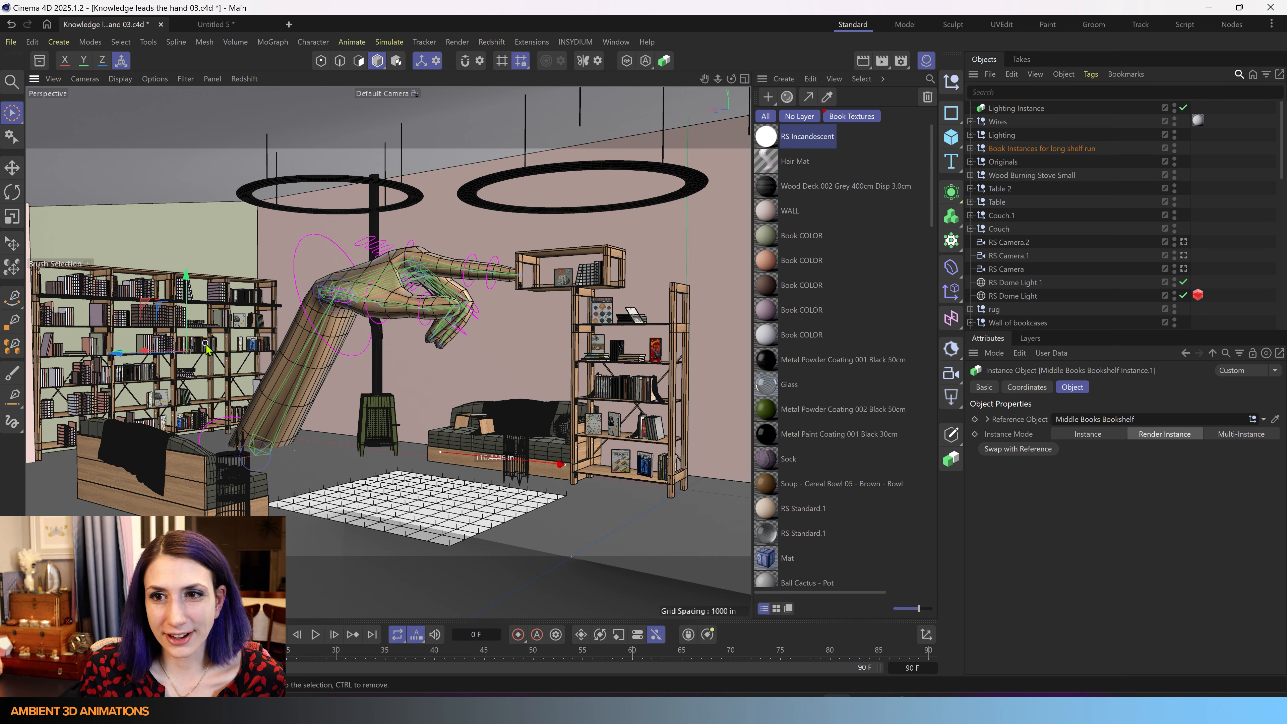
click(970, 148)
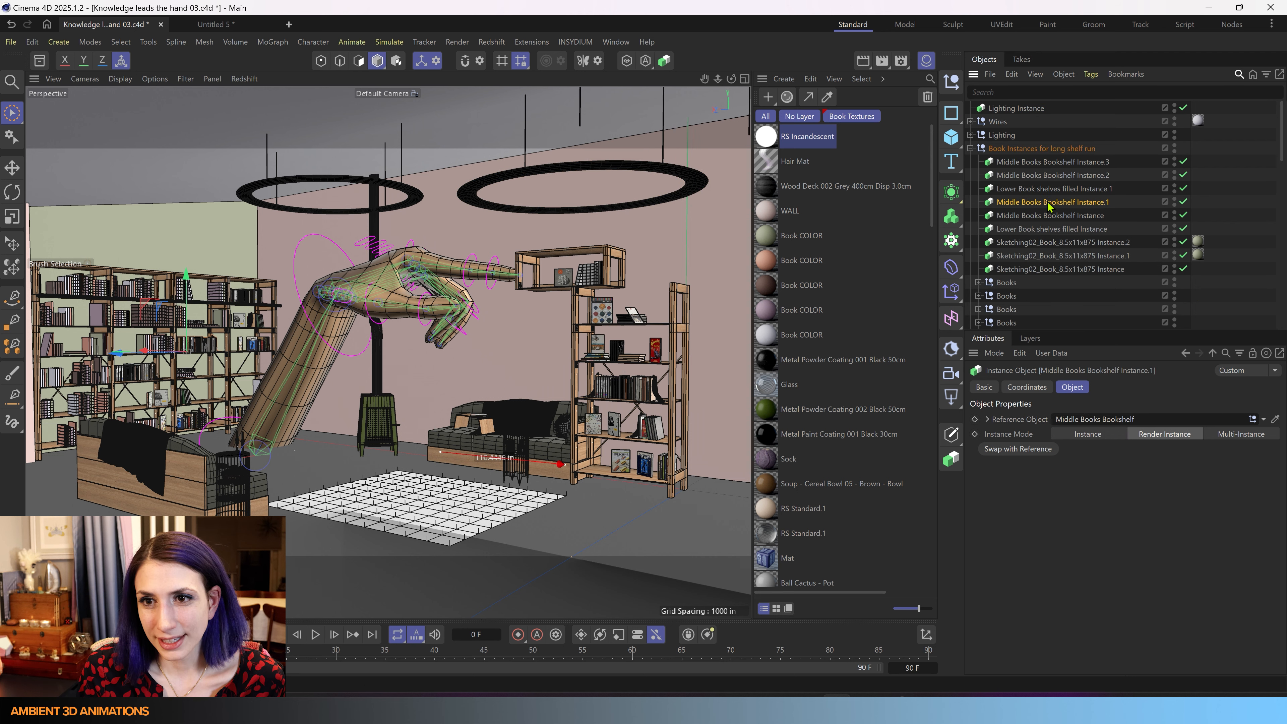
click(1263, 419)
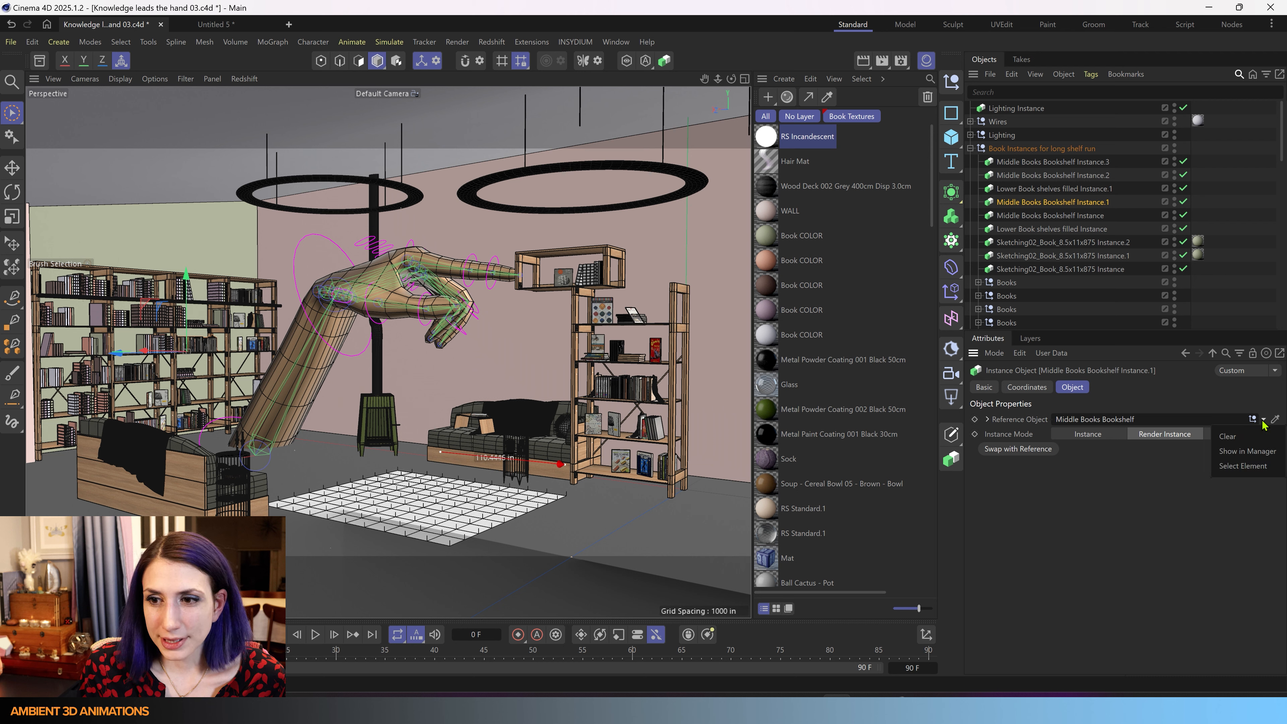
click(1247, 451)
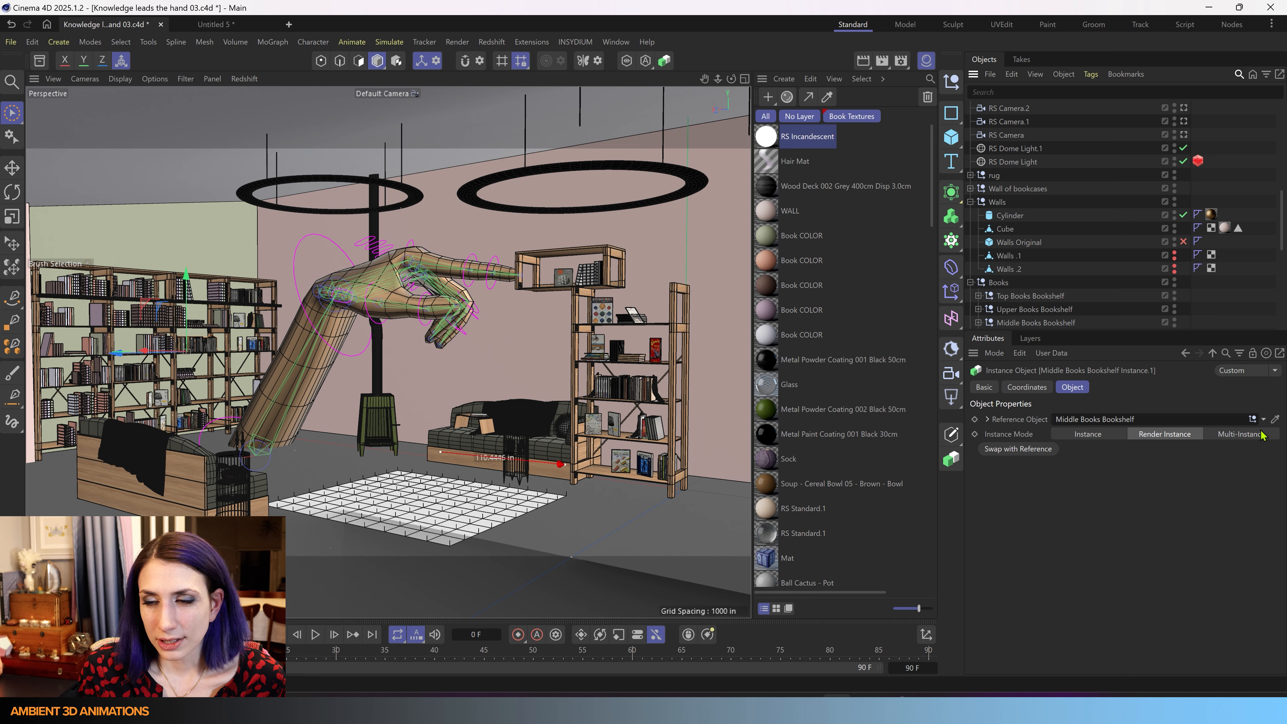
- Select the Middle Books Bookshelf reference object from its instance, try moving it, and undo the move
click(1264, 419)
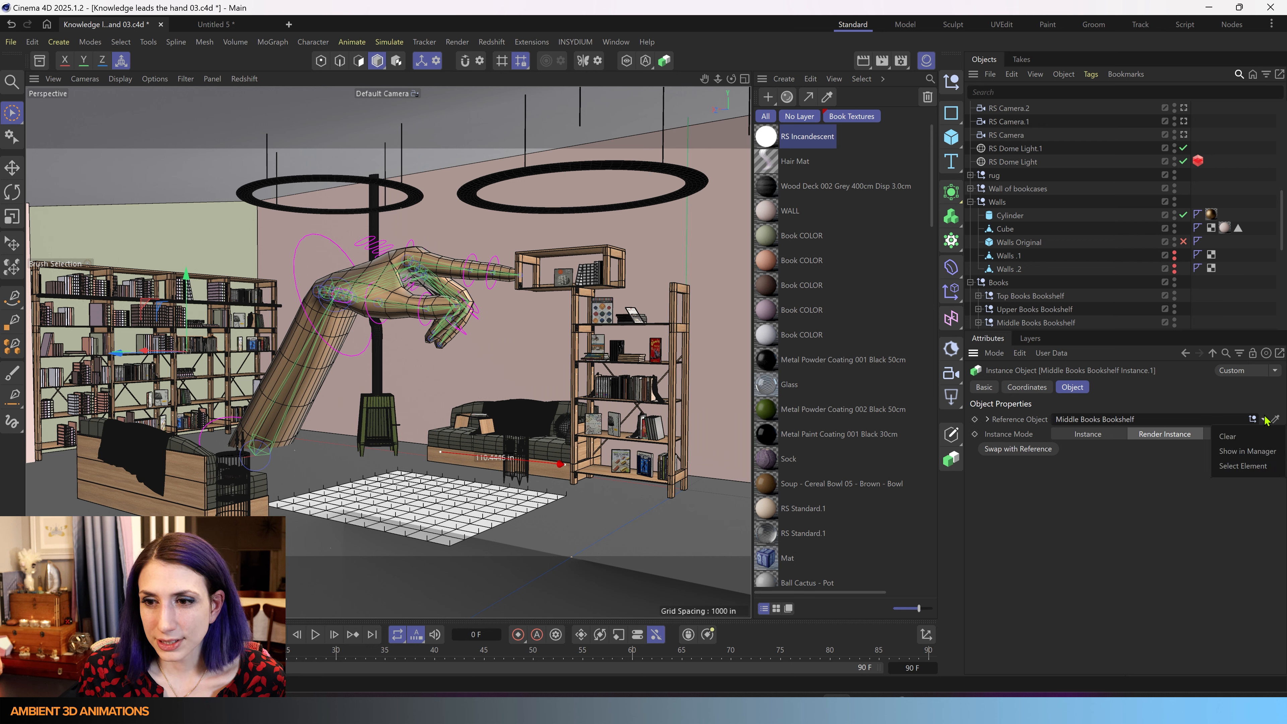
click(1257, 465)
drag(635, 369, 518, 397)
key(ctrl+z)
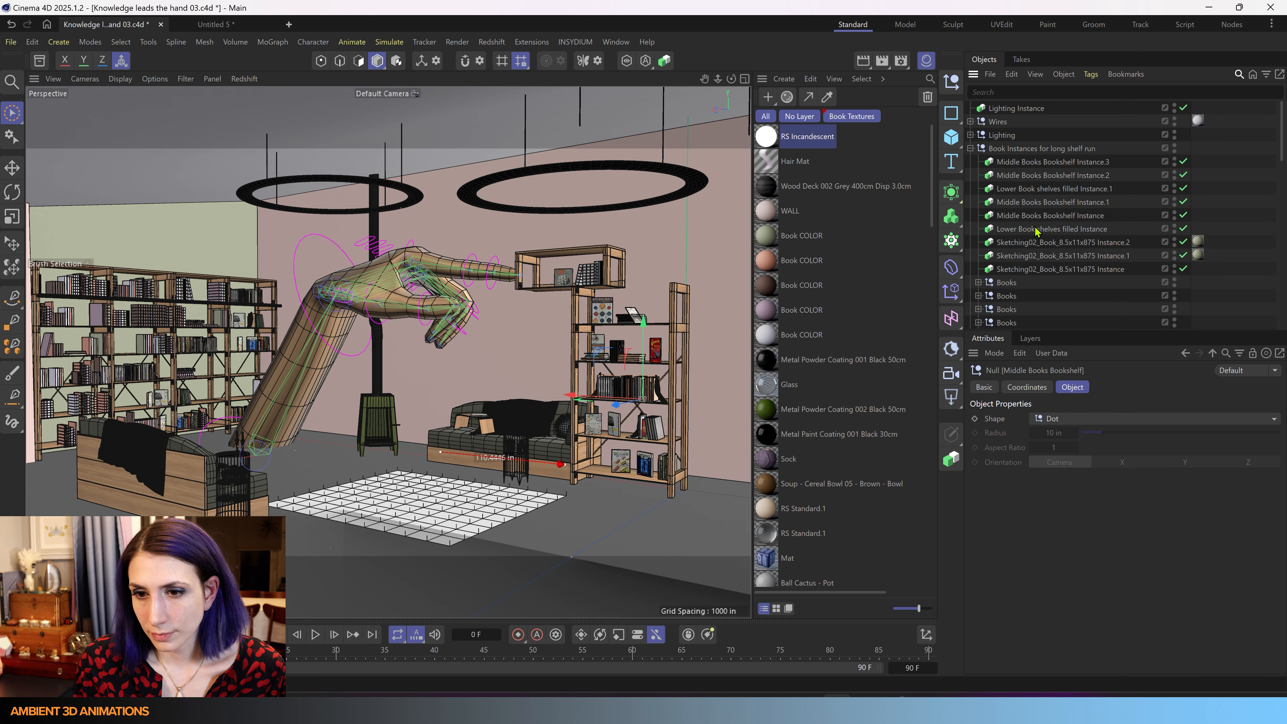
- Select Lighting Instance and examine its Reference Object and the options for locating it
click(1016, 109)
click(1264, 419)
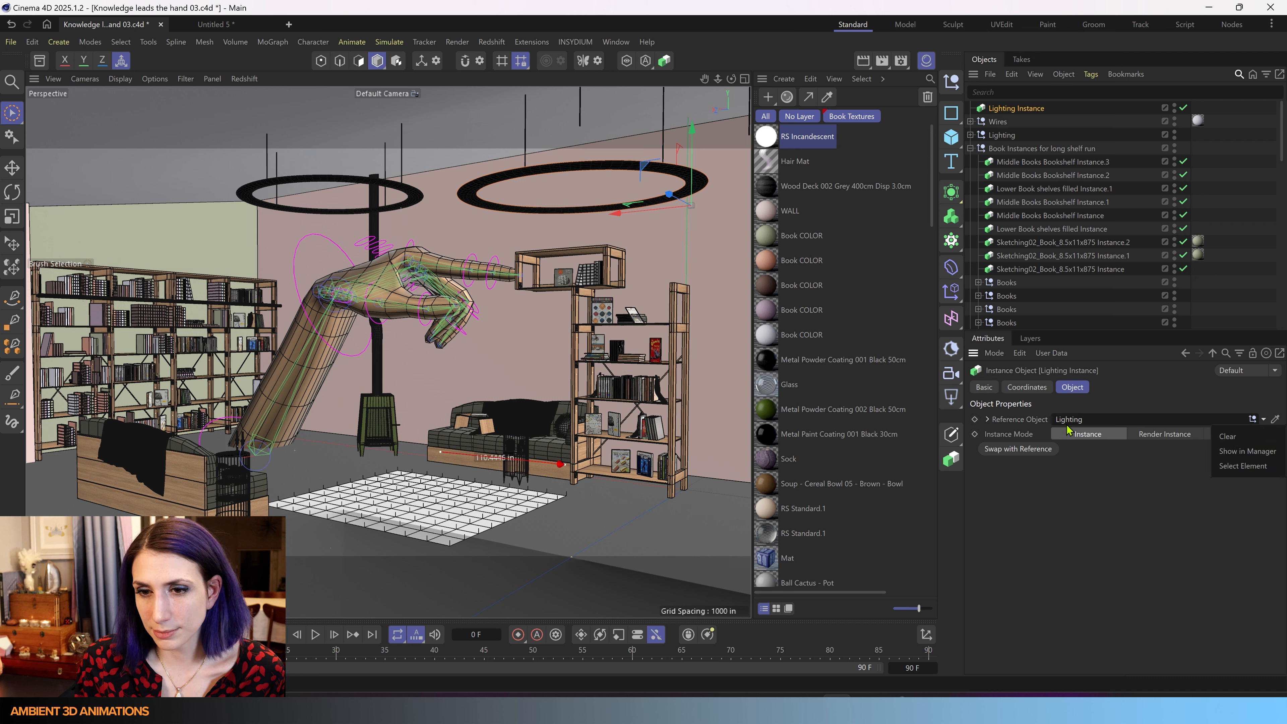
click(1100, 497)
- Back in the Untitled 5 project, swap Instance.2 with its reference Sphere and apply the green material to Sphere
click(209, 24)
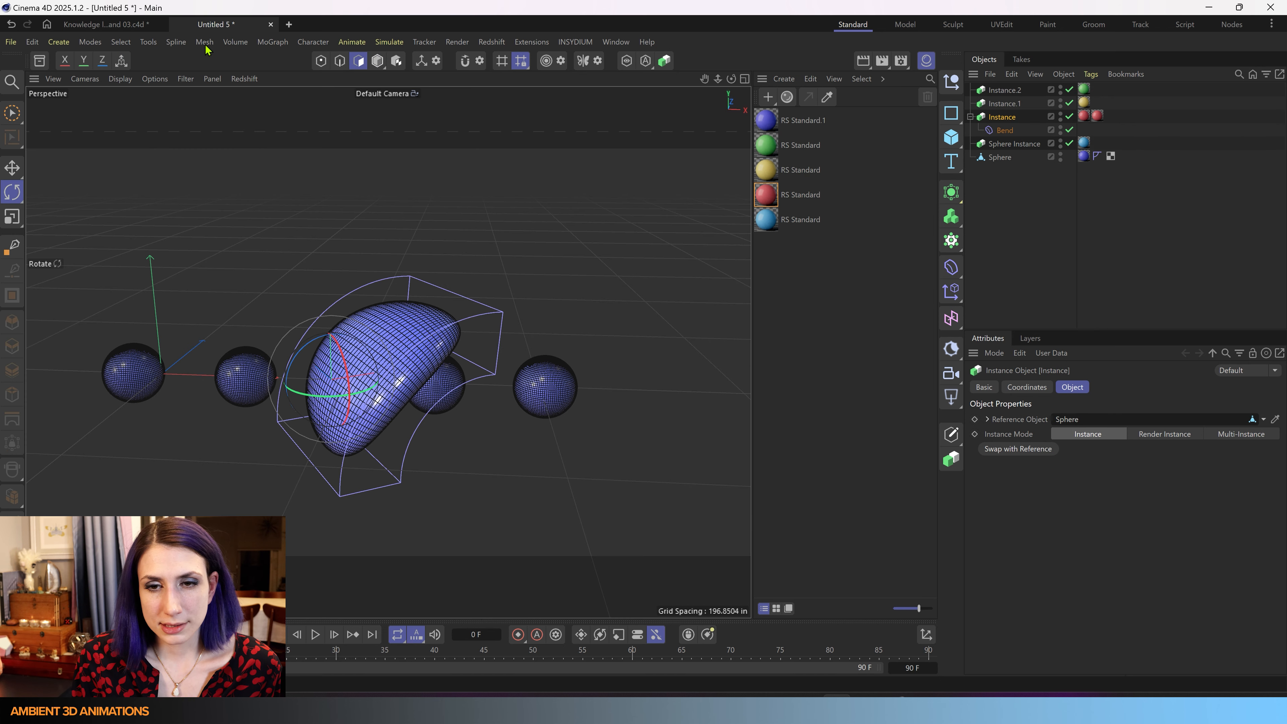
click(997, 158)
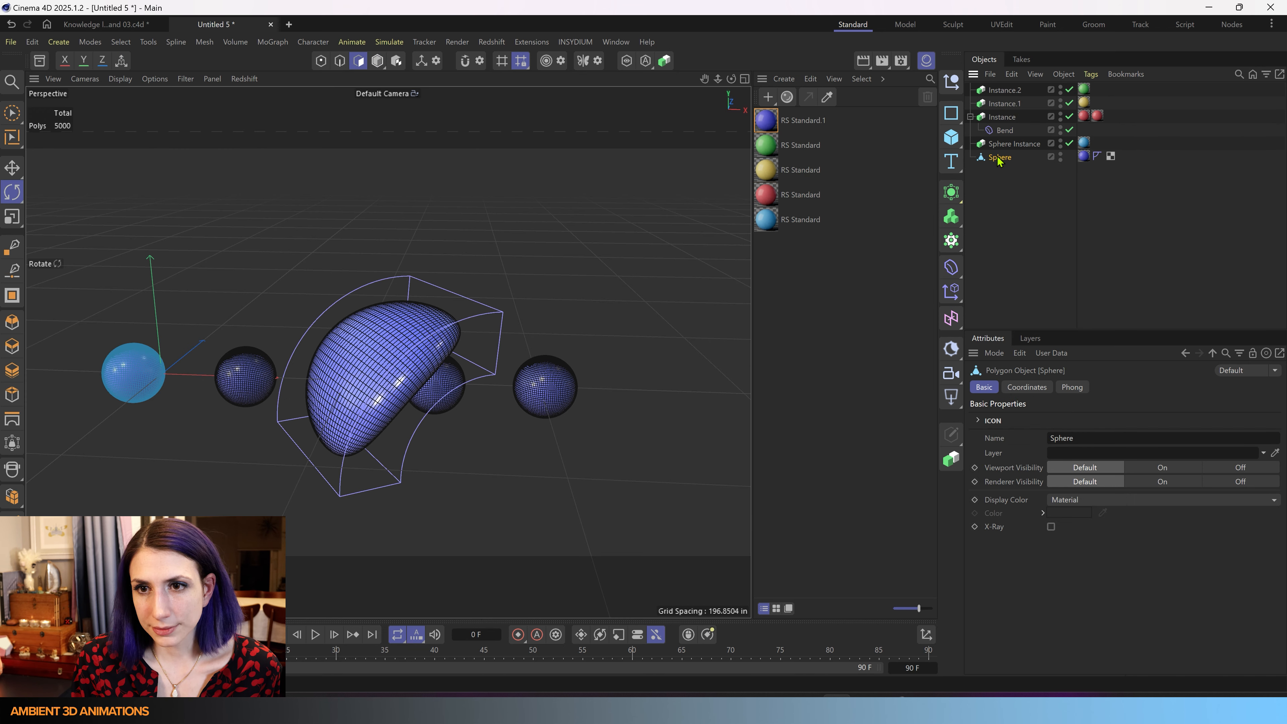
click(1005, 91)
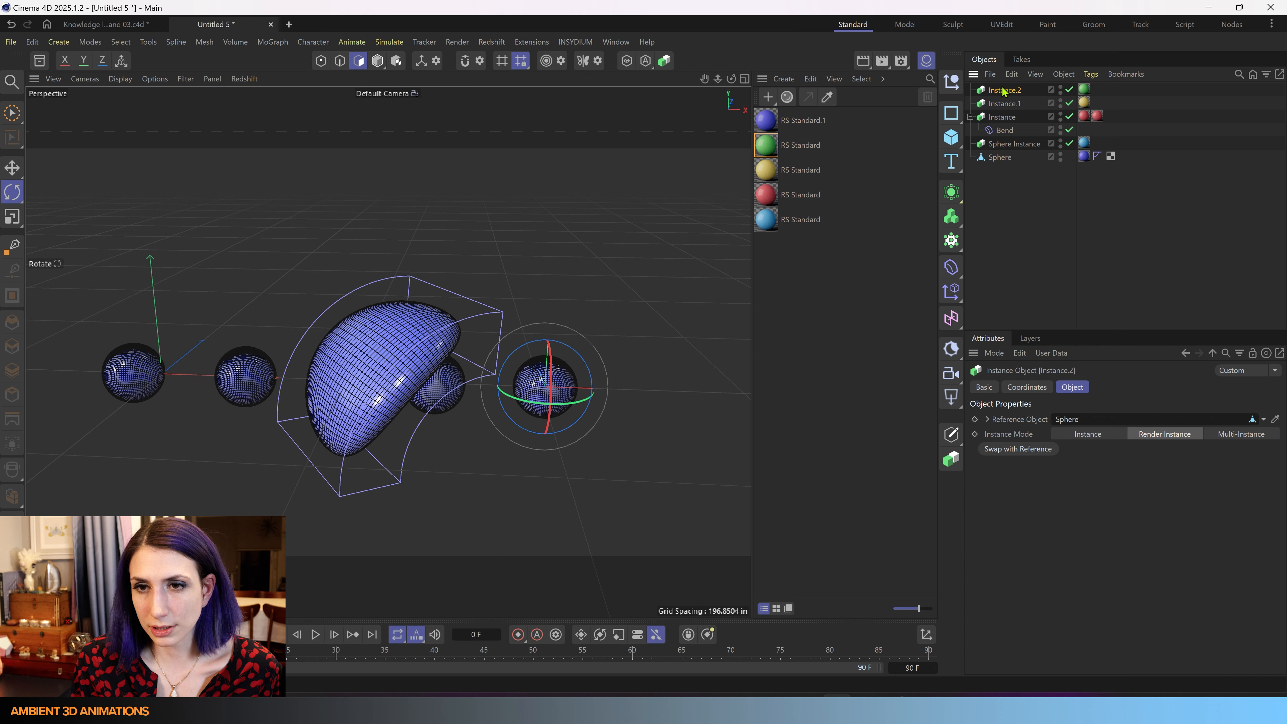
click(1018, 449)
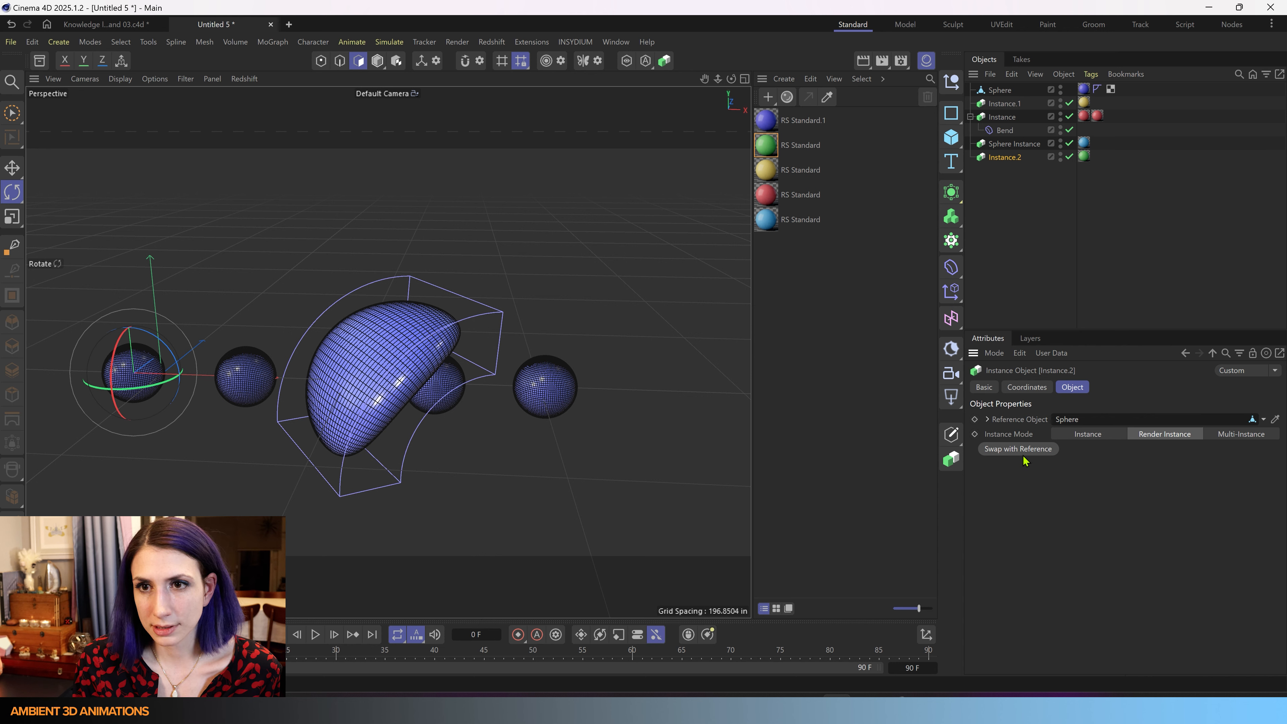
click(1019, 448)
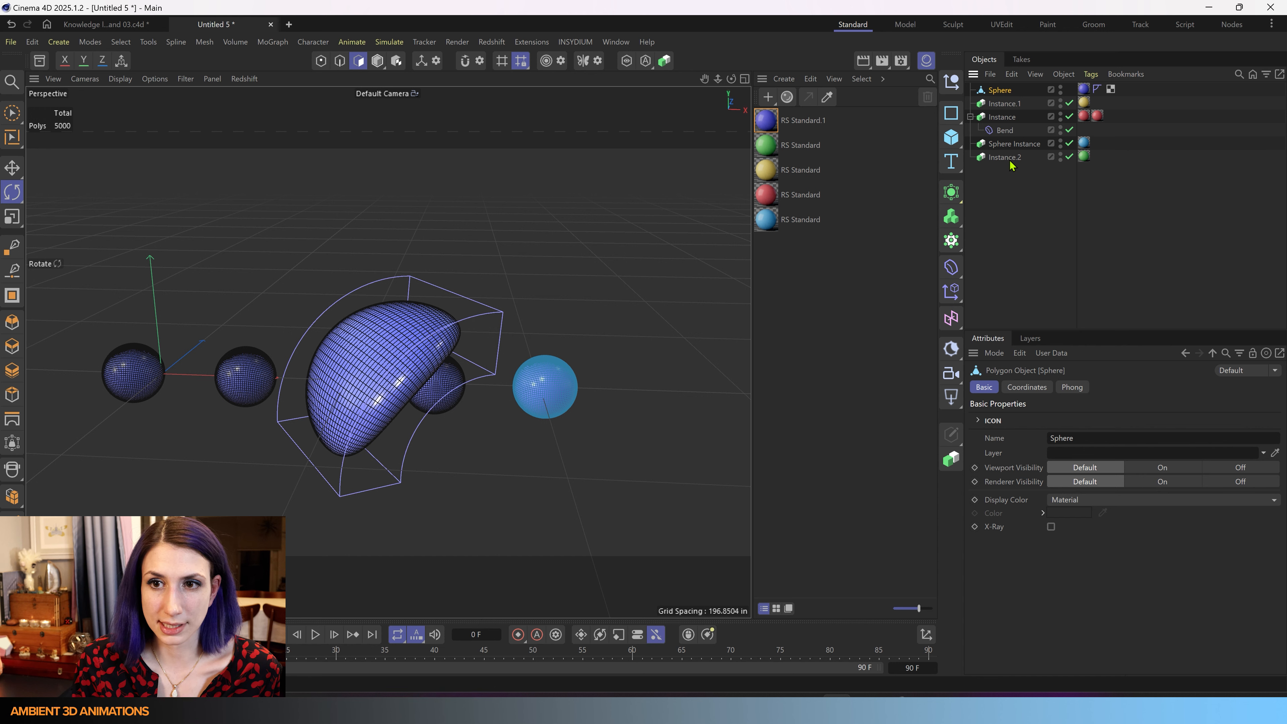
drag(772, 143, 1085, 91)
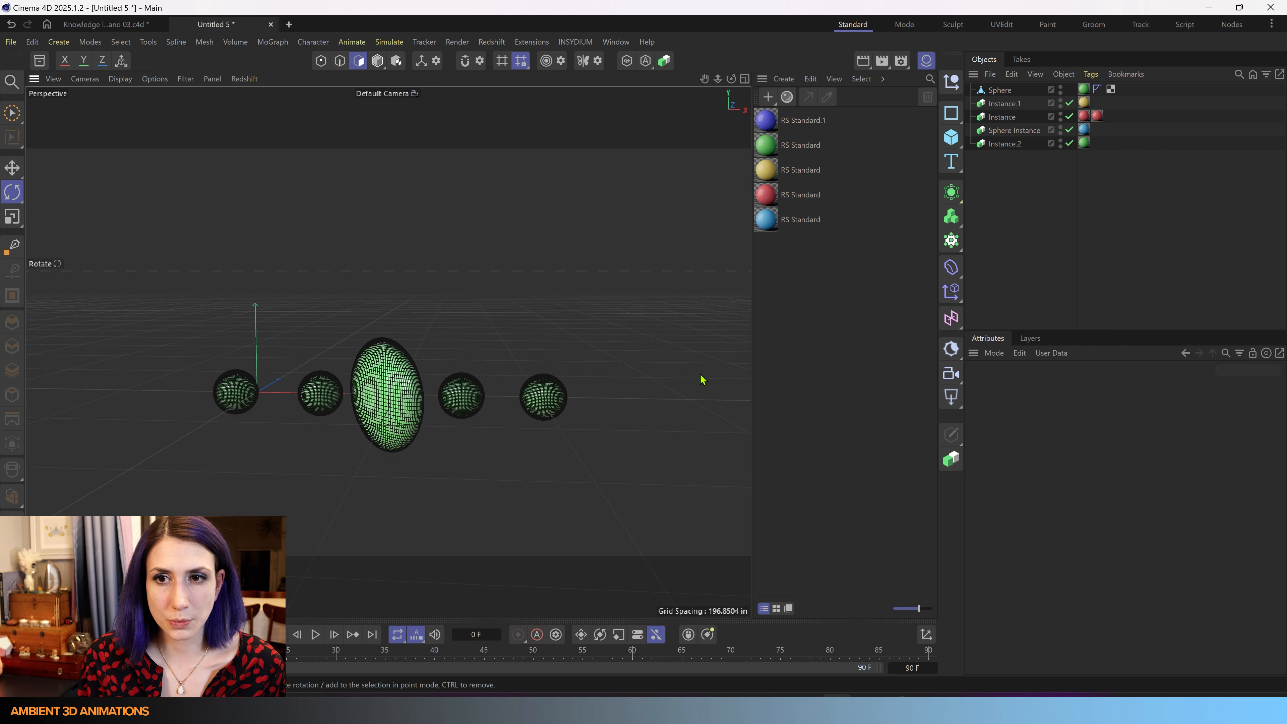
- Add a Redshift area light, raise it above the spheres, and rotate it to face straight down
click(951, 397)
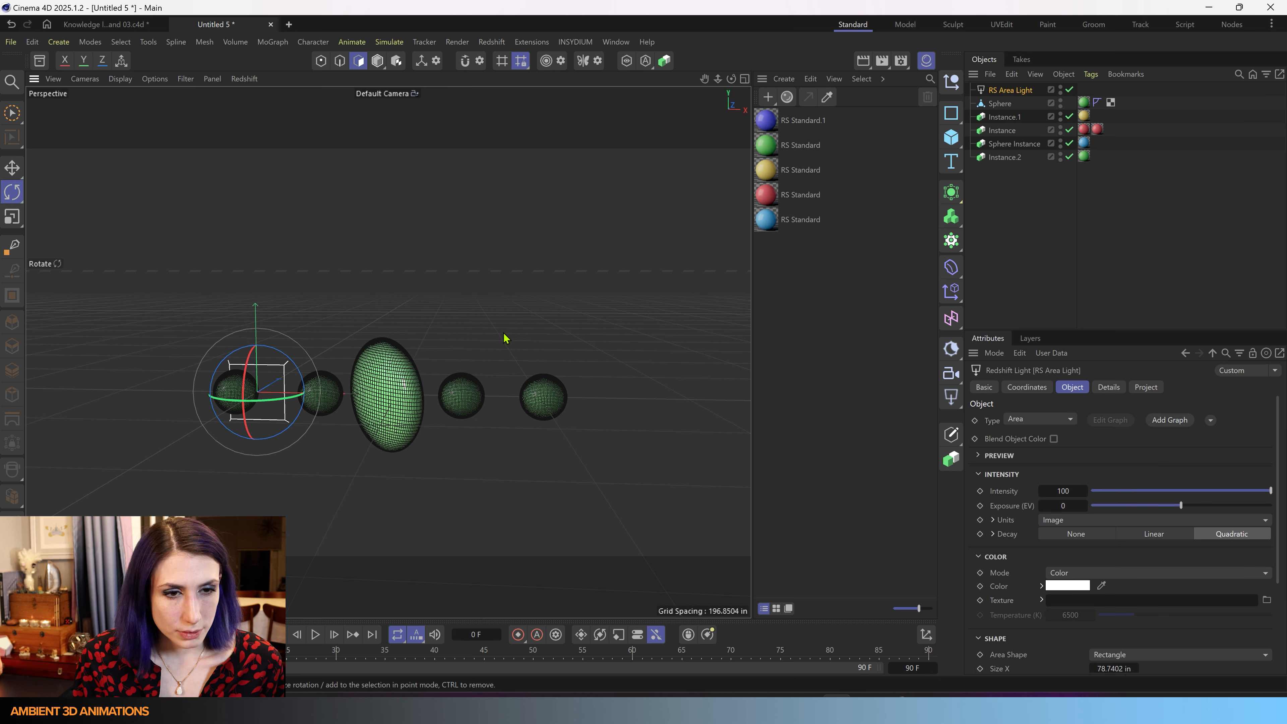
key(e)
drag(260, 322, 259, 195)
key(r)
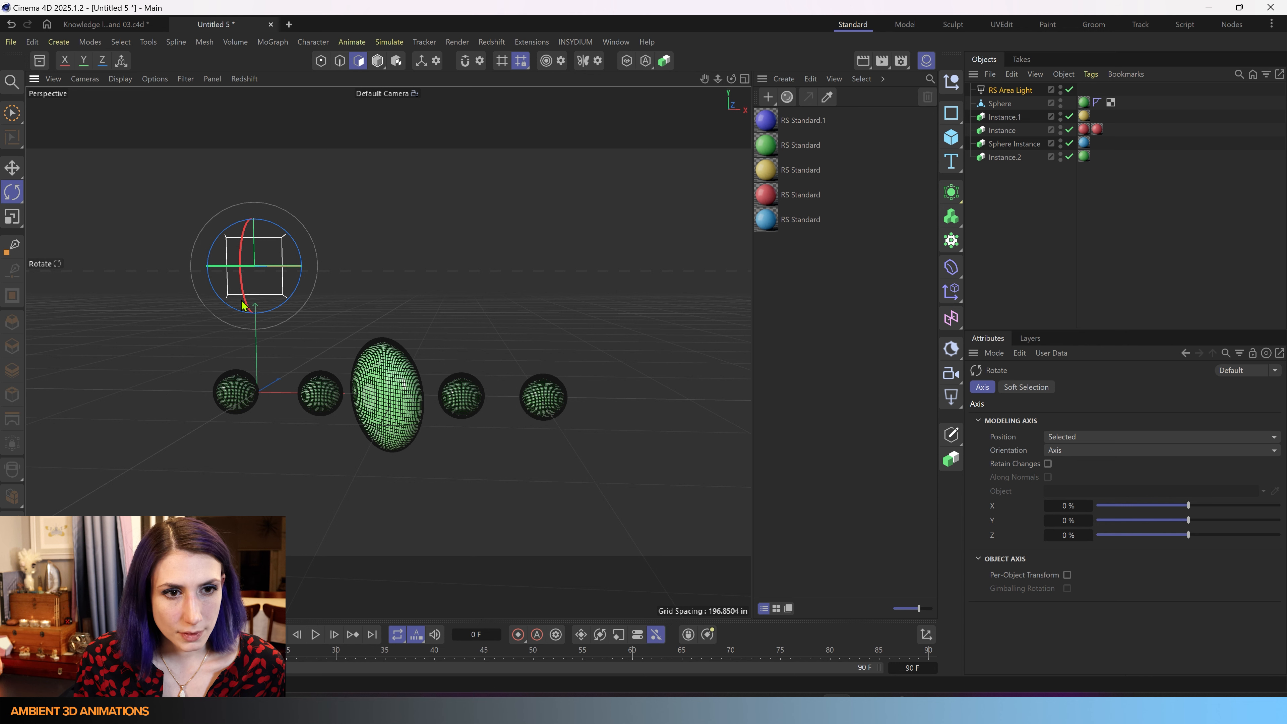
drag(245, 288, 238, 184)
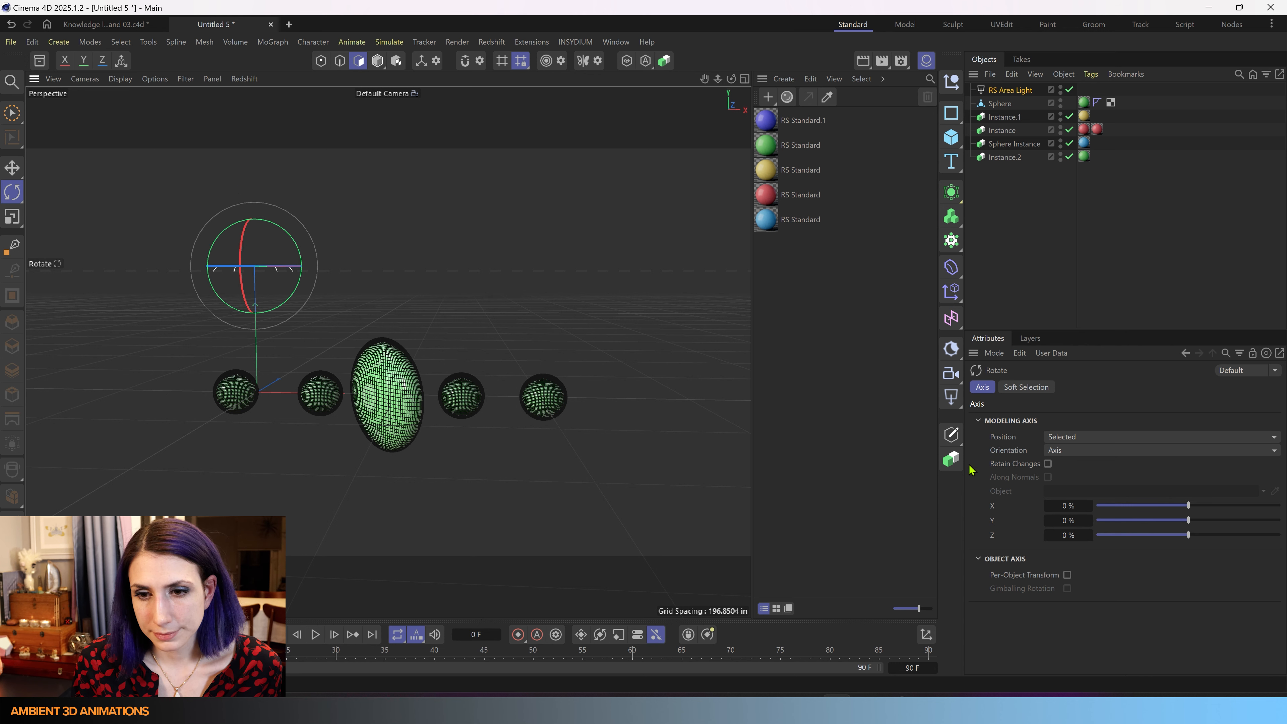
- Create an instance of RS Area Light and move it along X to above the stretched sphere
click(952, 458)
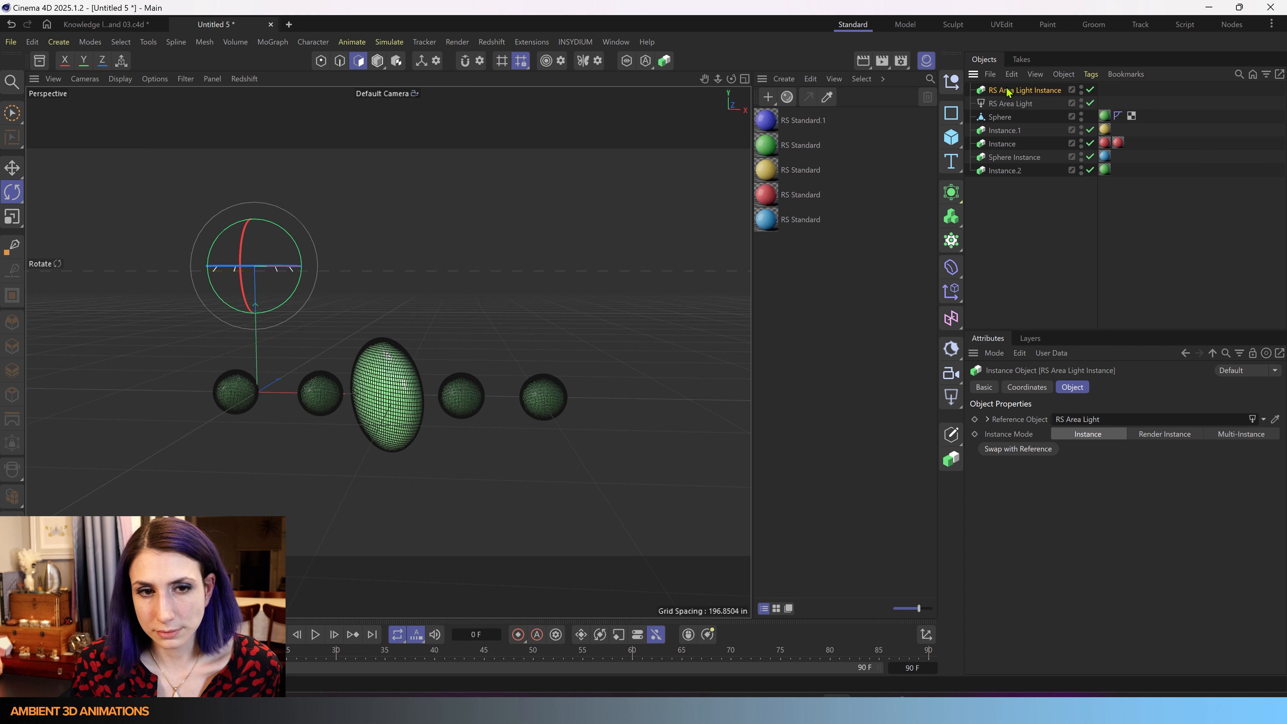
key(e)
drag(332, 266, 496, 267)
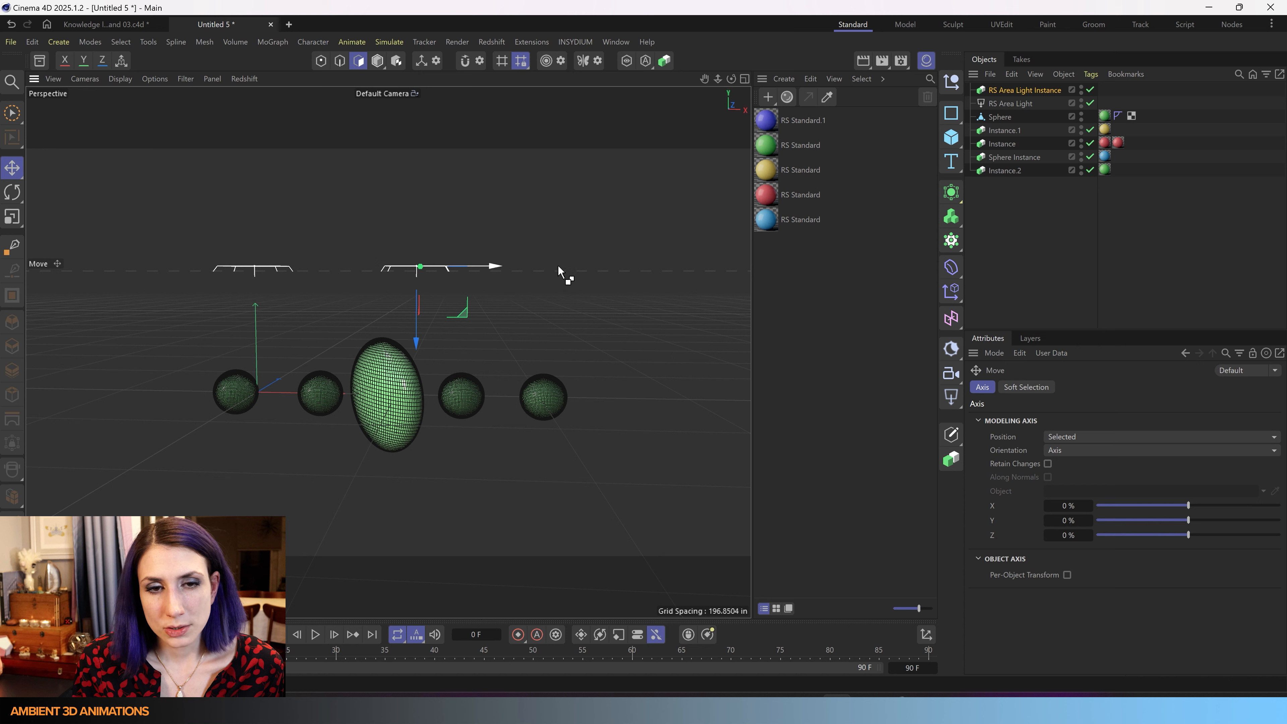
- Duplicate RS Area Light Instance twice along X to form a row of four overhead lights
drag(499, 269, 698, 278)
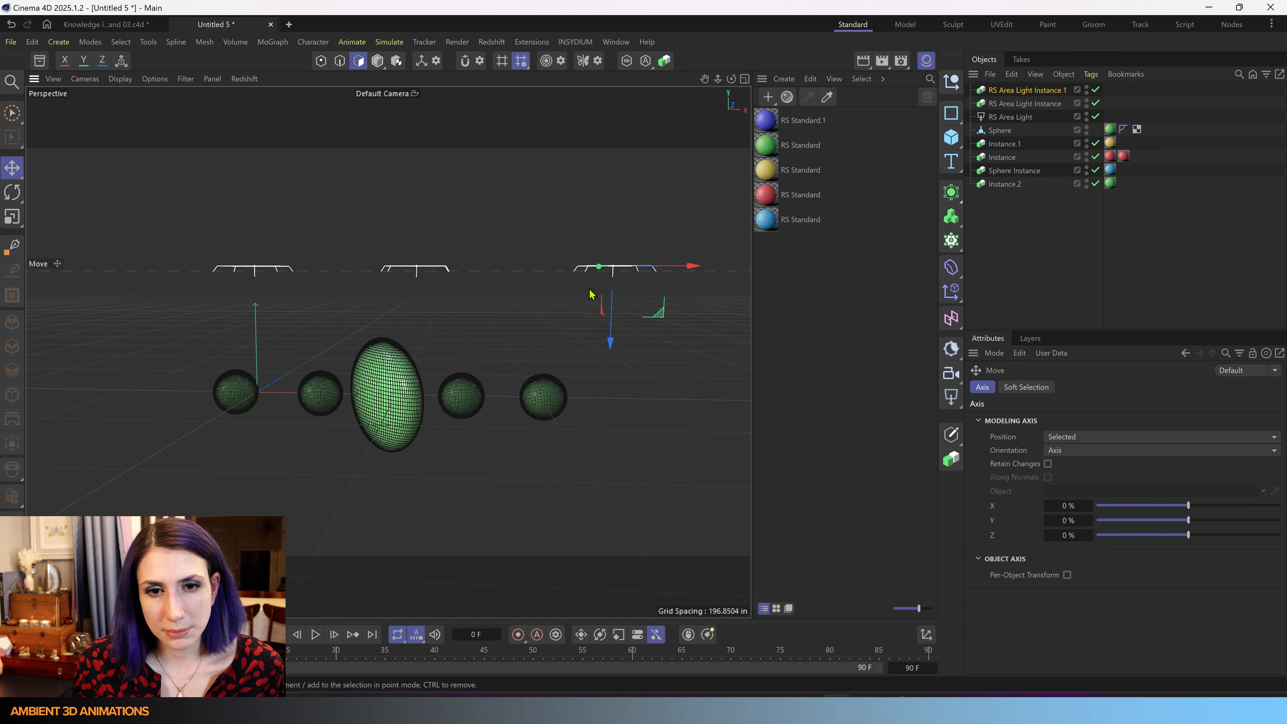
scroll(591, 296, down, 2)
alt+middle_drag(594, 295, 391, 316)
drag(486, 296, 660, 299)
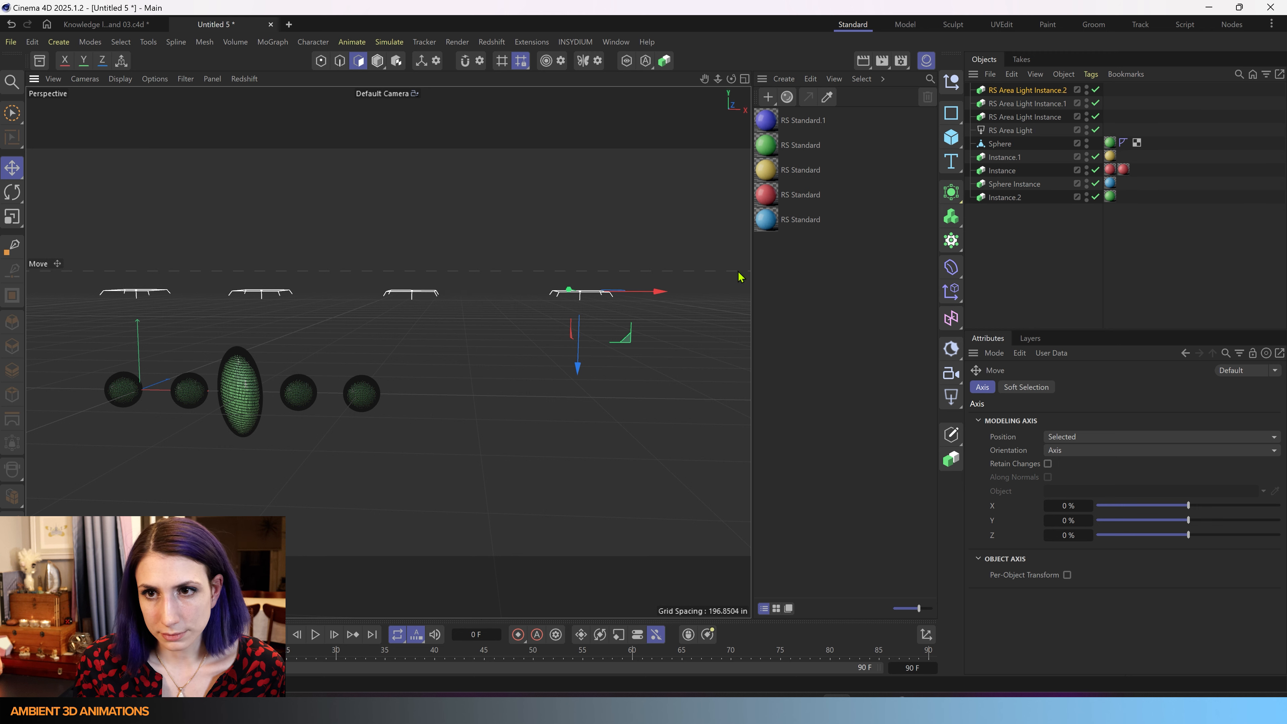
- Add a Plane primitive to the scene
click(954, 140)
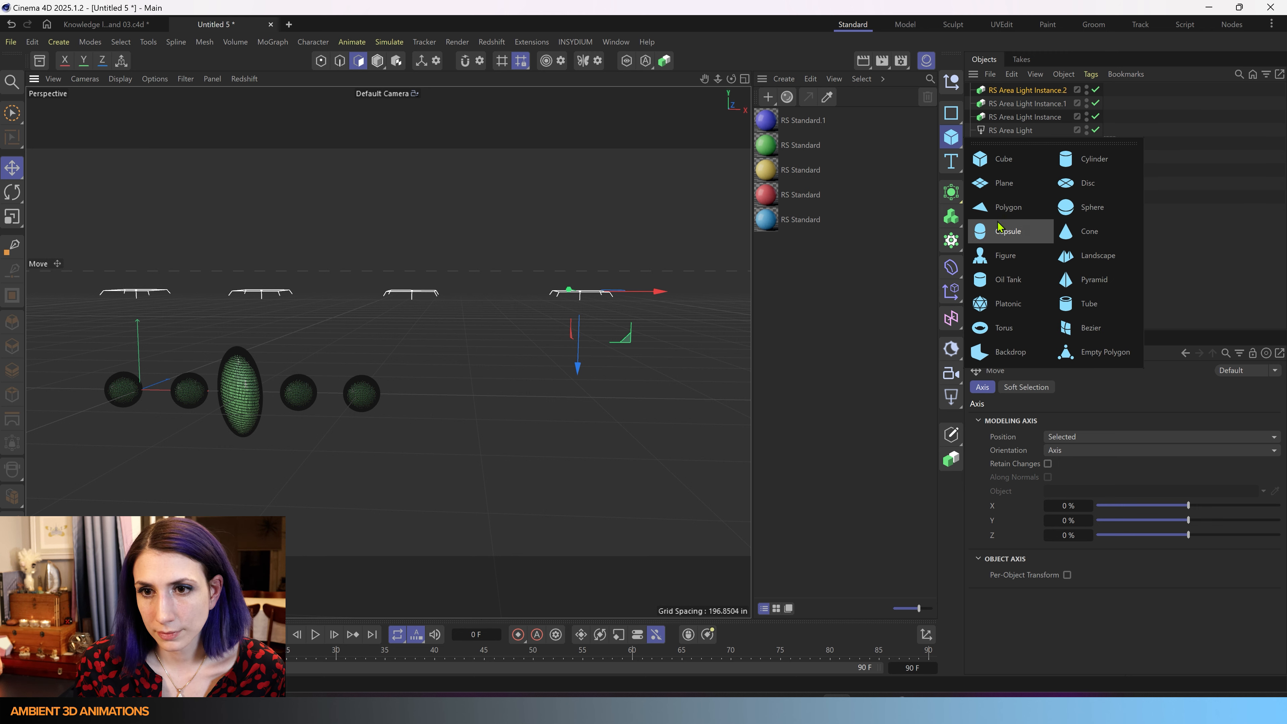
click(1028, 183)
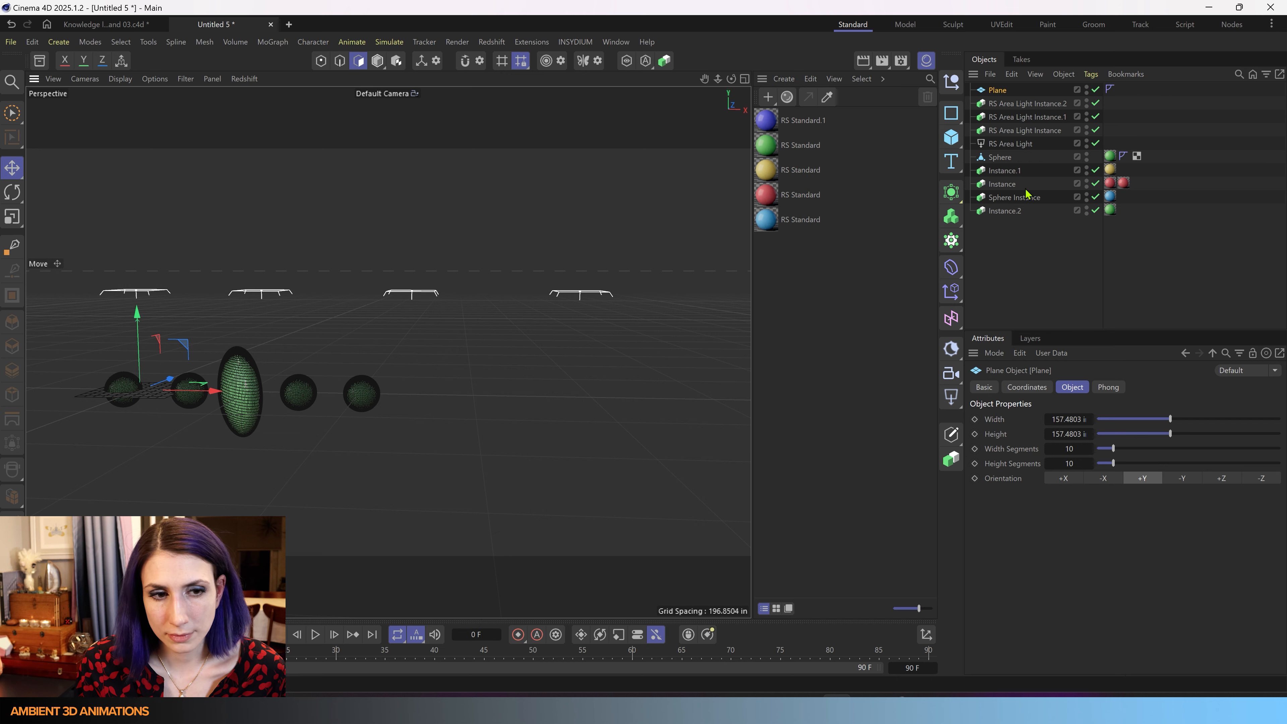
- Scale the Plane up into a large floor beneath the spheres and turn on Redshift rendering in the viewport
key(t)
mouse_move(477, 475)
mouse_down()
mouse_move(679, 475)
mouse_move(477, 474)
mouse_up()
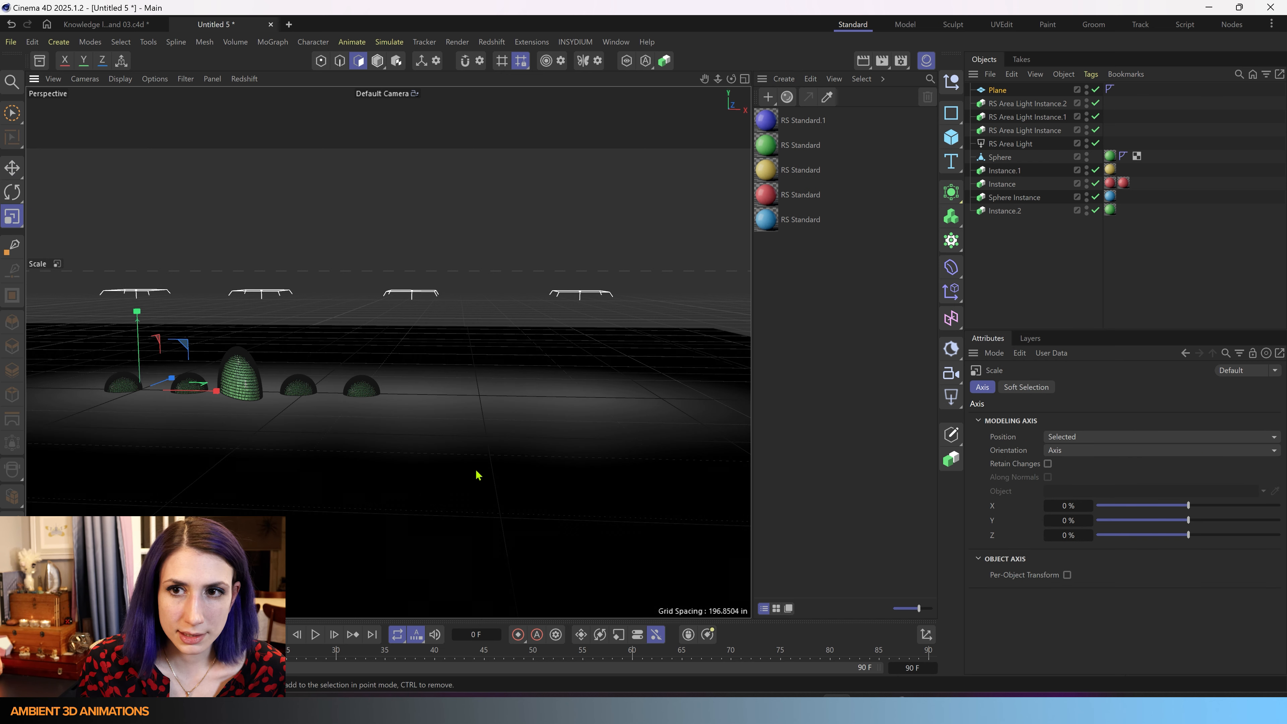
click(244, 79)
click(256, 104)
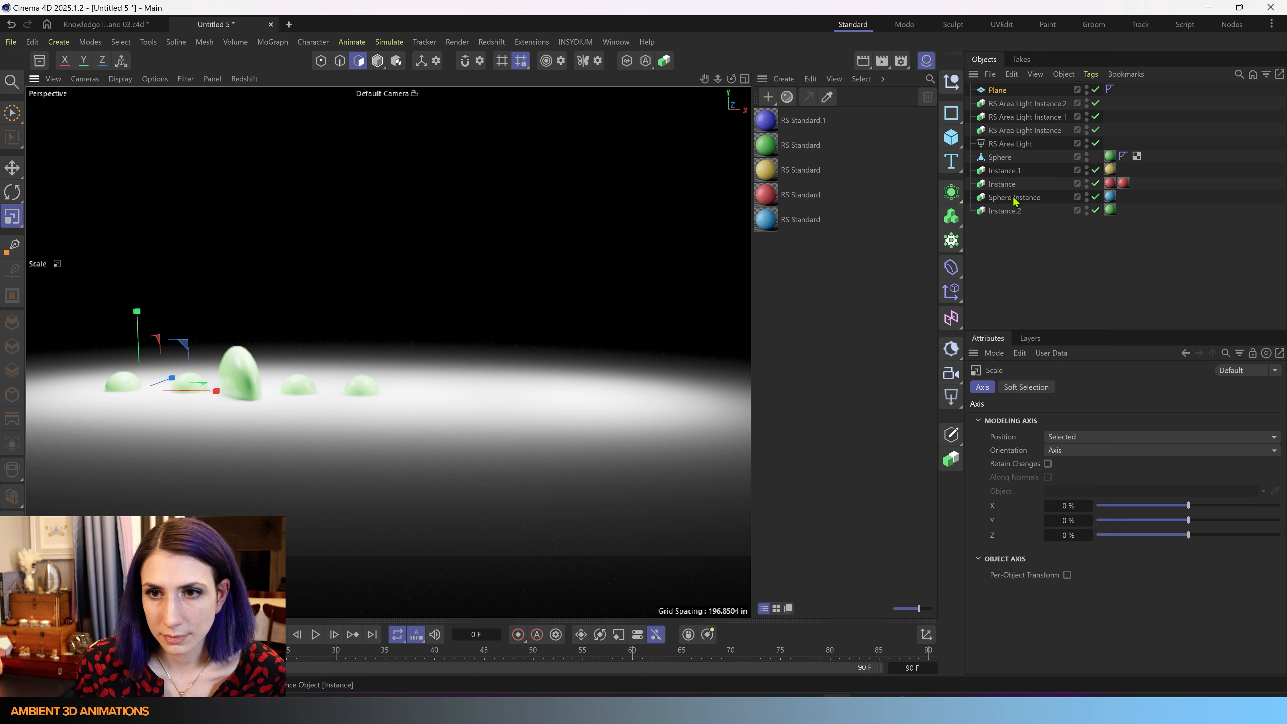
- Delete the Sphere and its four instances, keeping the Plane and the overhead lights
click(1006, 210)
shift+click(1015, 174)
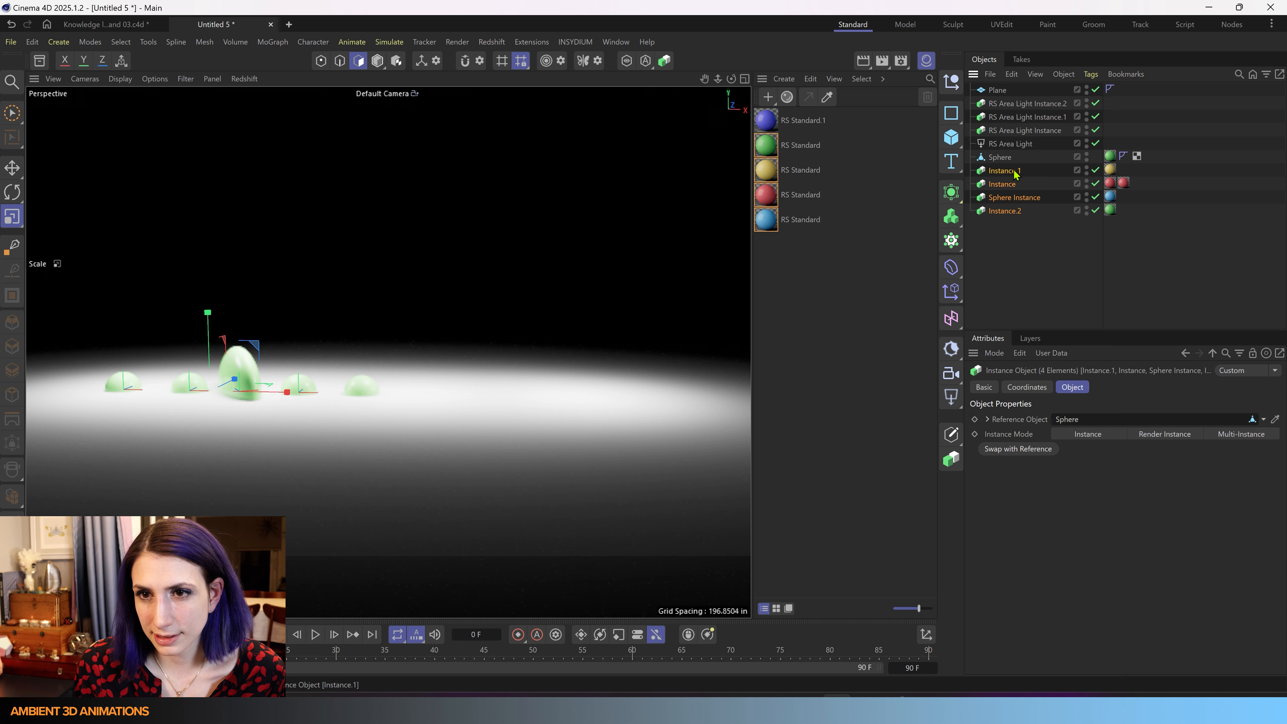
shift+click(1012, 159)
key(Delete)
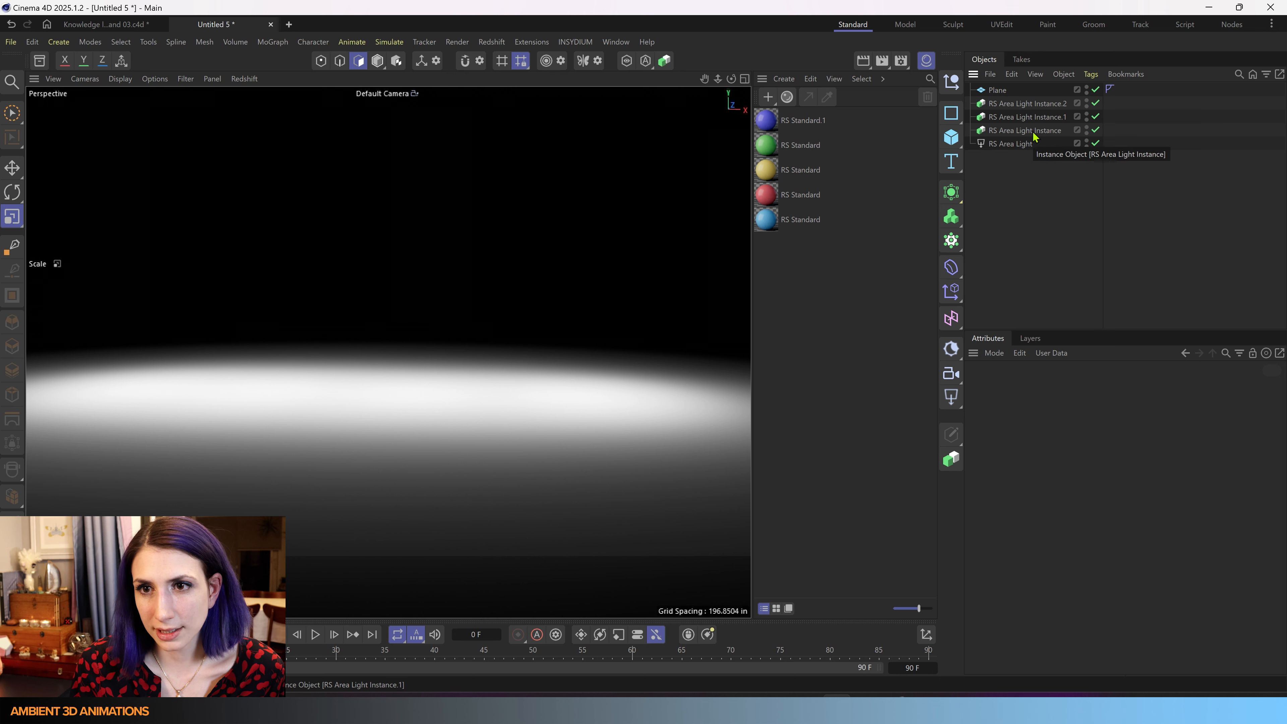
- Switch the original RS Area Light's color mode to Temperature, trying a warm 1802 K before settling on a cool bluish white
click(1009, 145)
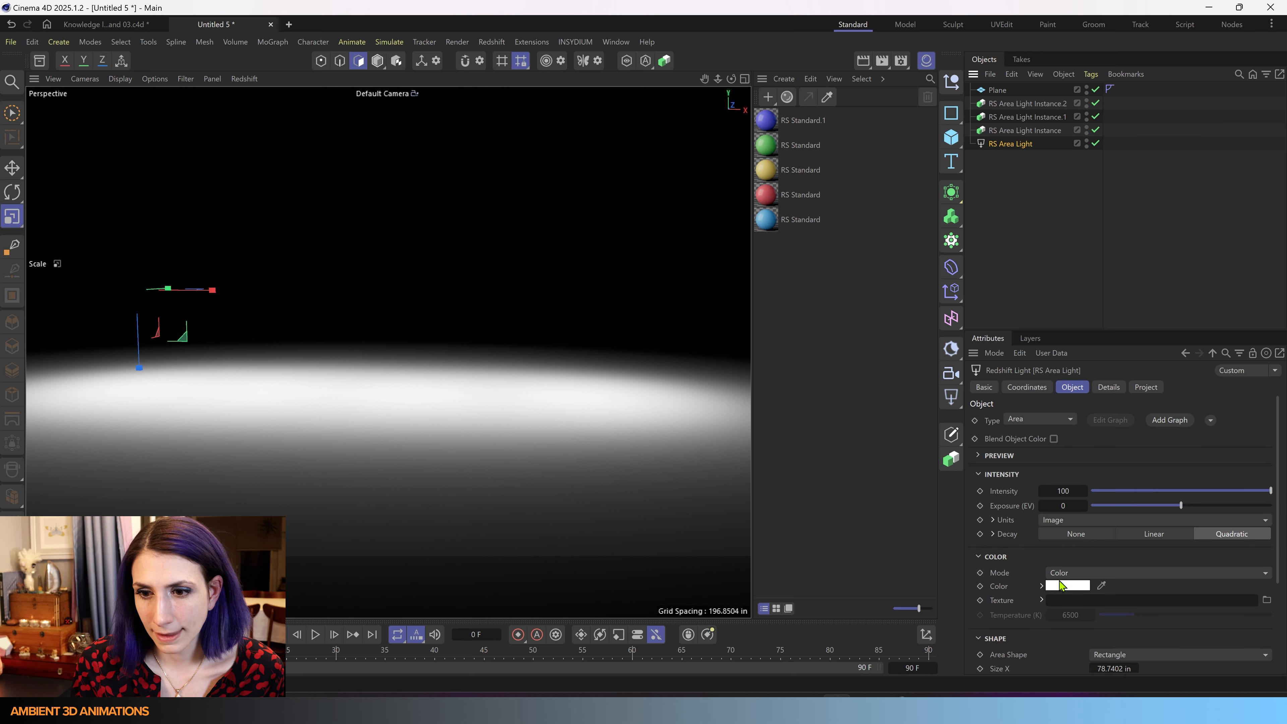
click(1077, 573)
click(1083, 604)
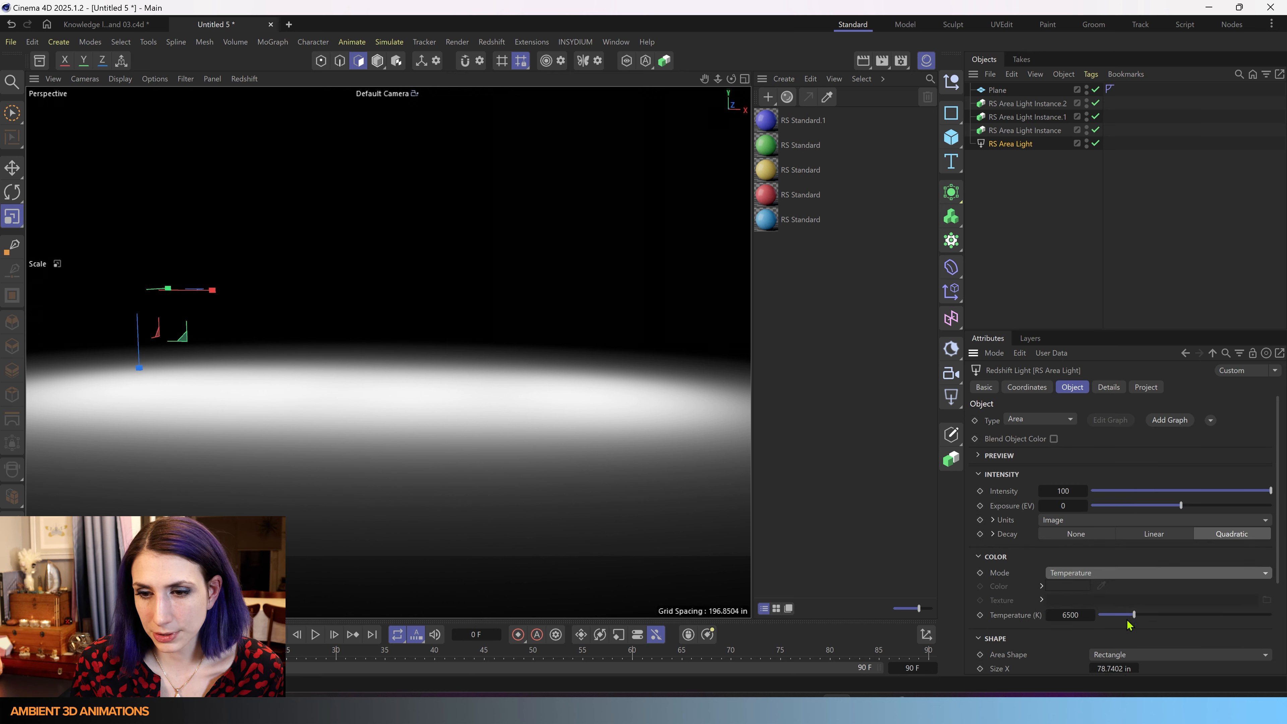
drag(1130, 615, 1103, 631)
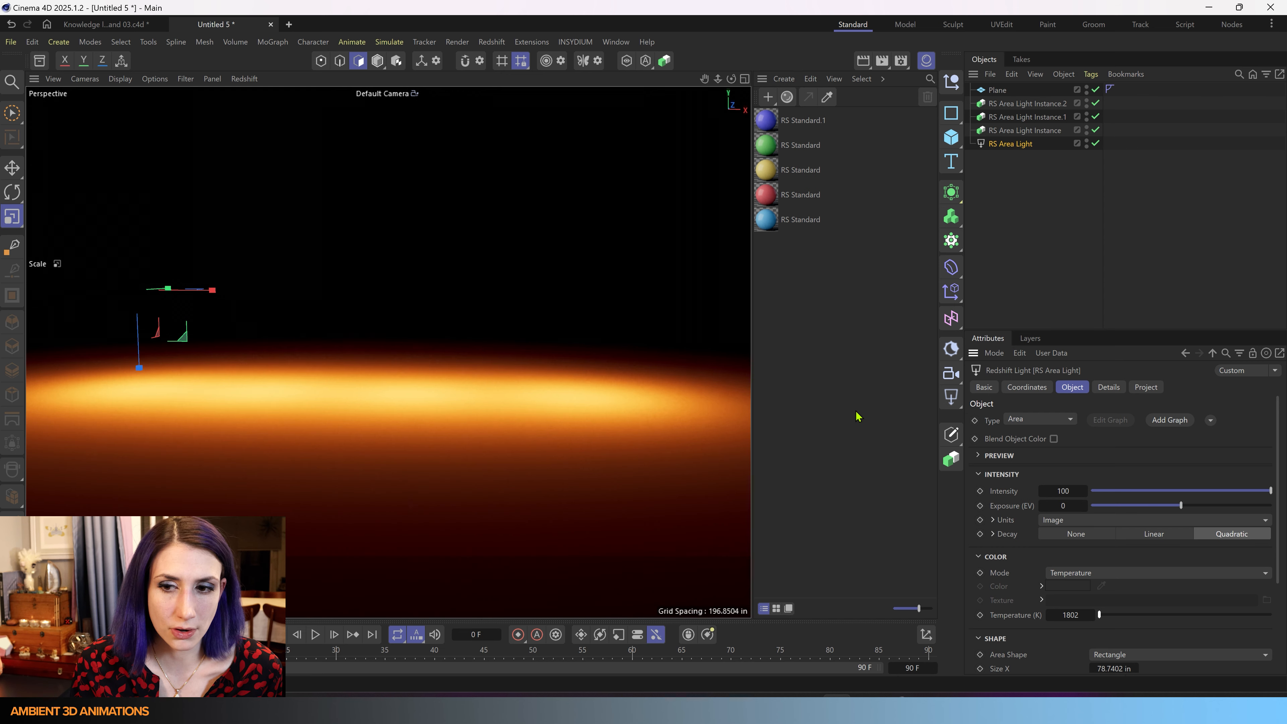
drag(1131, 619, 1159, 619)
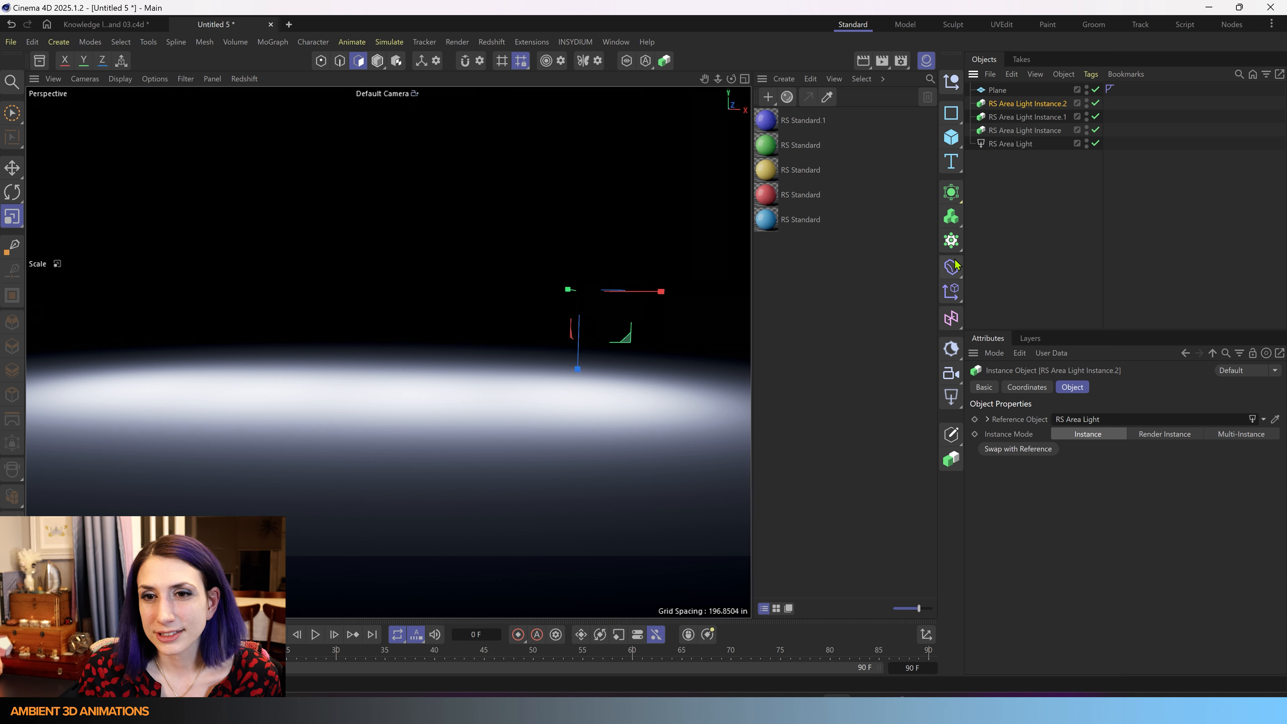
- Add a Cloner, an Array and a MoInstance object to the scene as alternative duplication generators
click(952, 239)
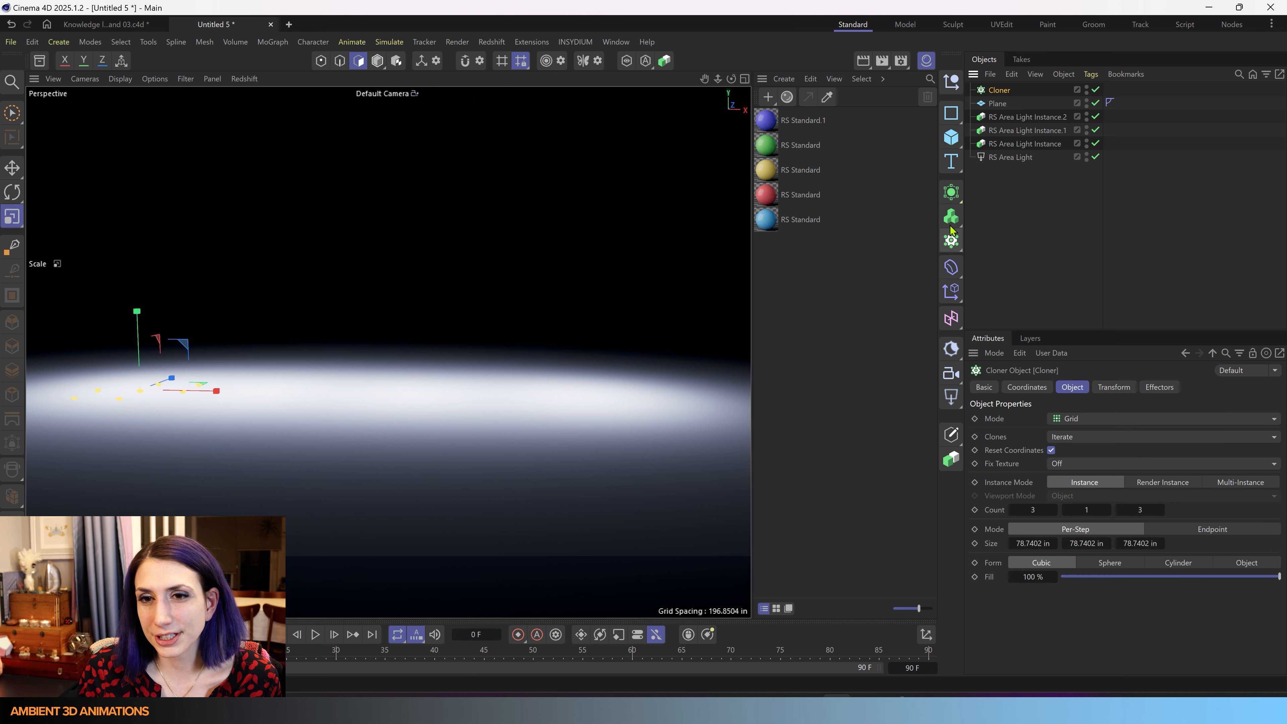
click(951, 191)
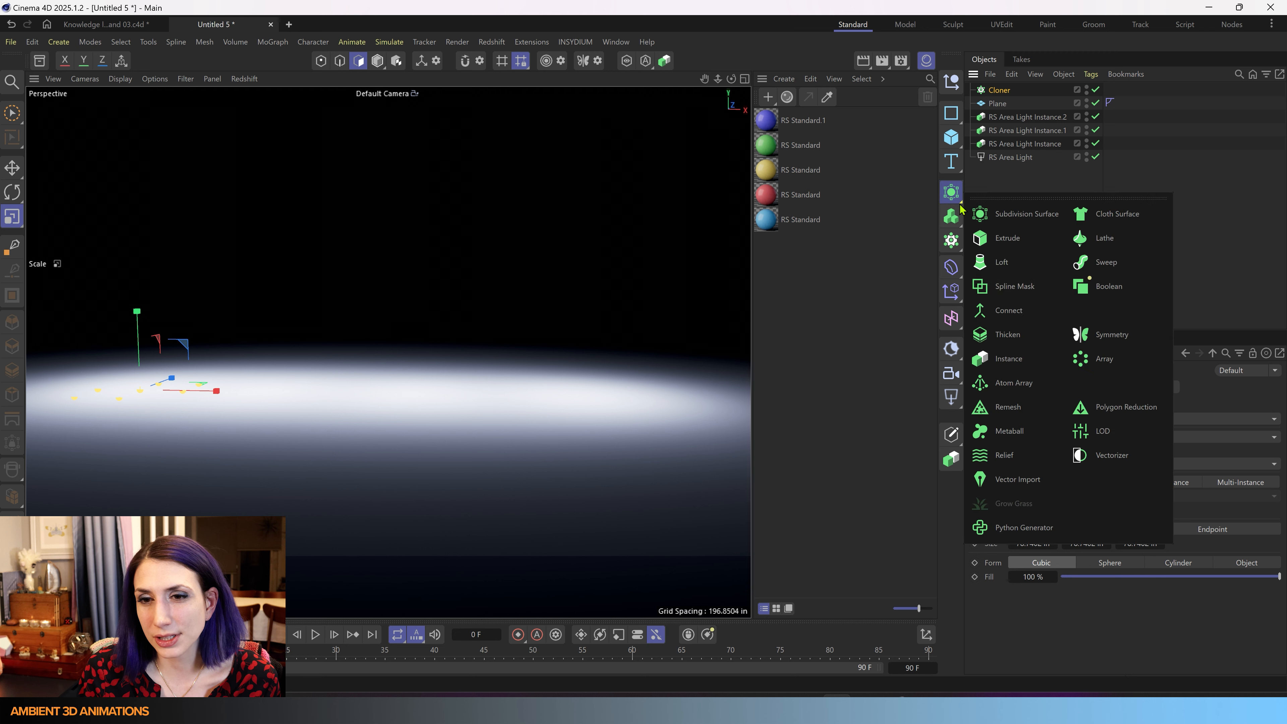
click(1102, 360)
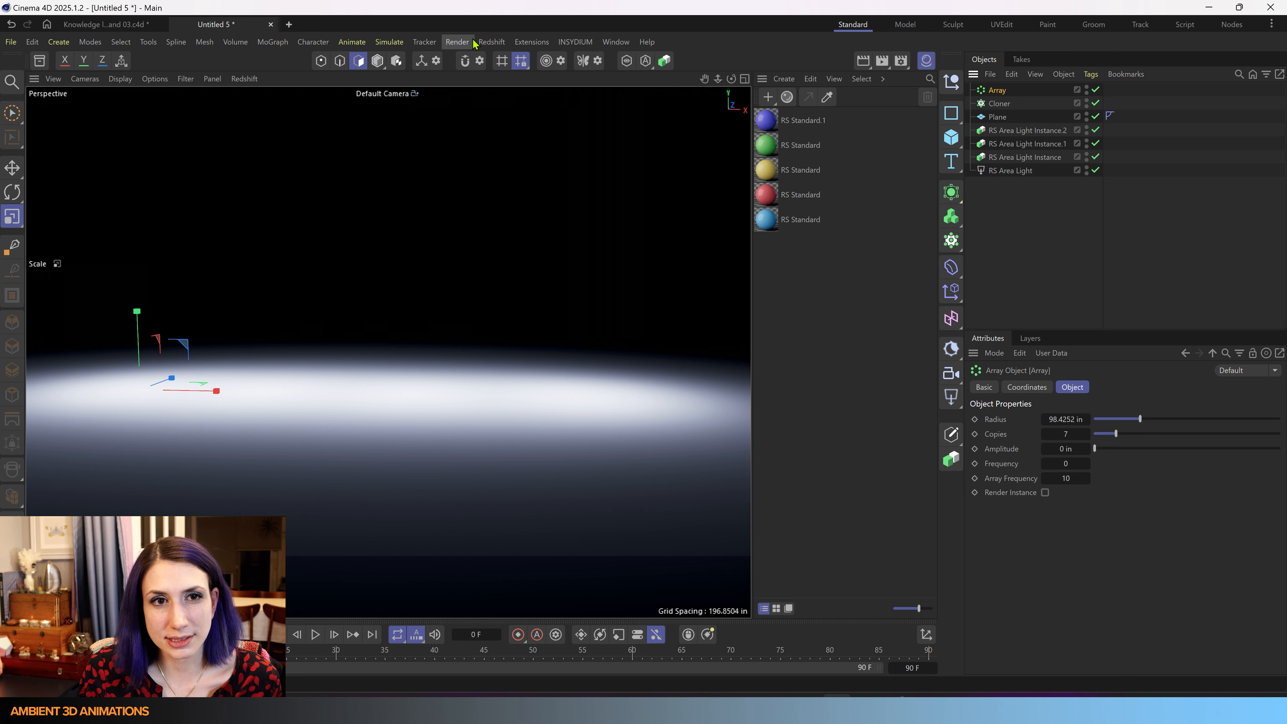
click(273, 42)
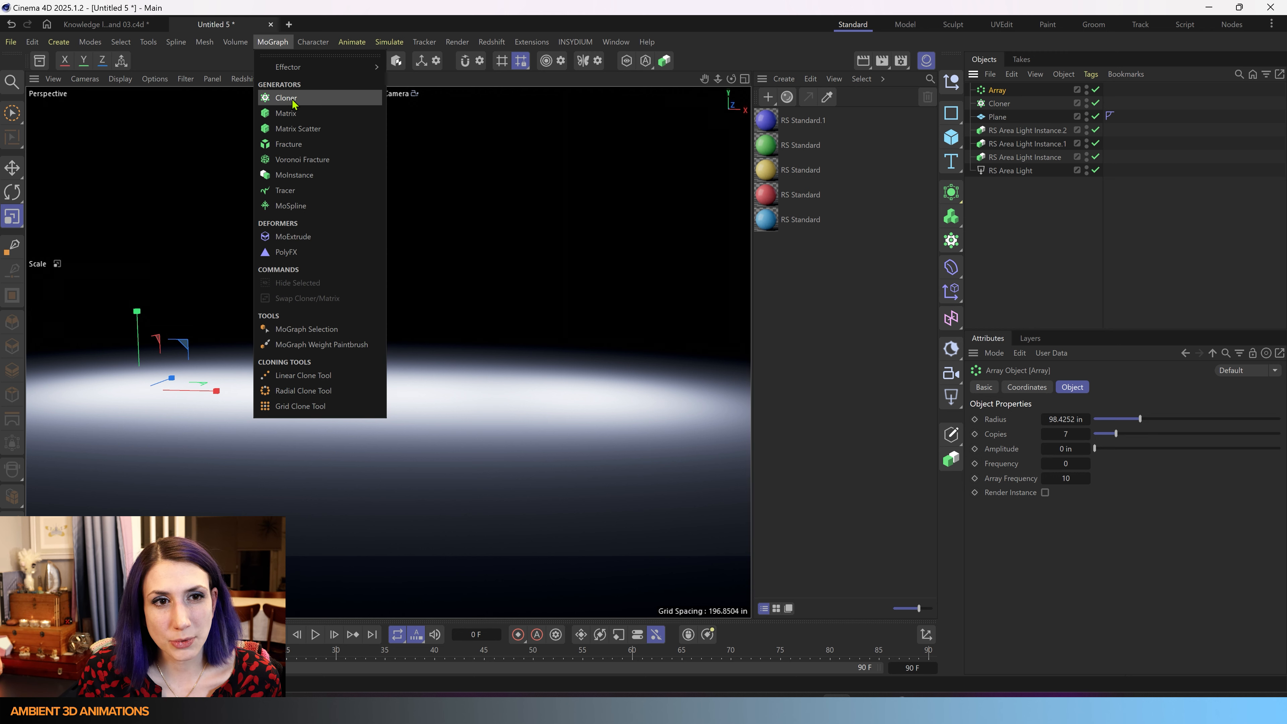
click(296, 175)
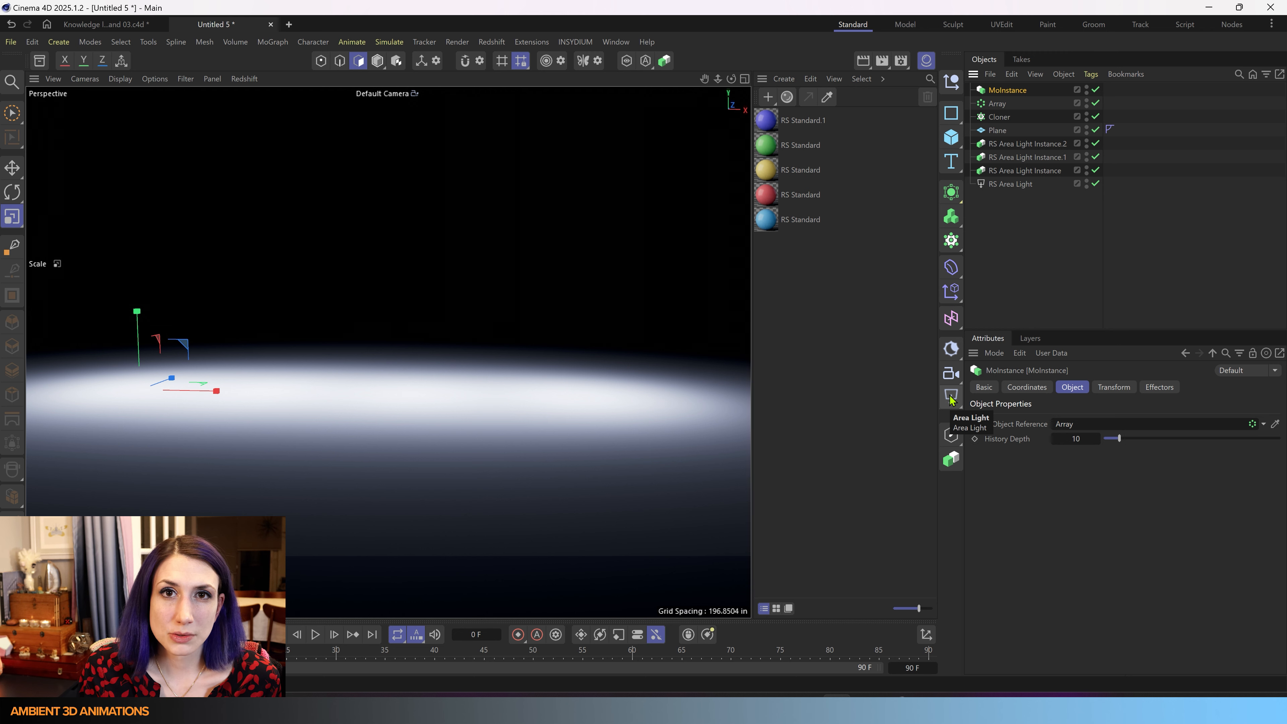
click(951, 192)
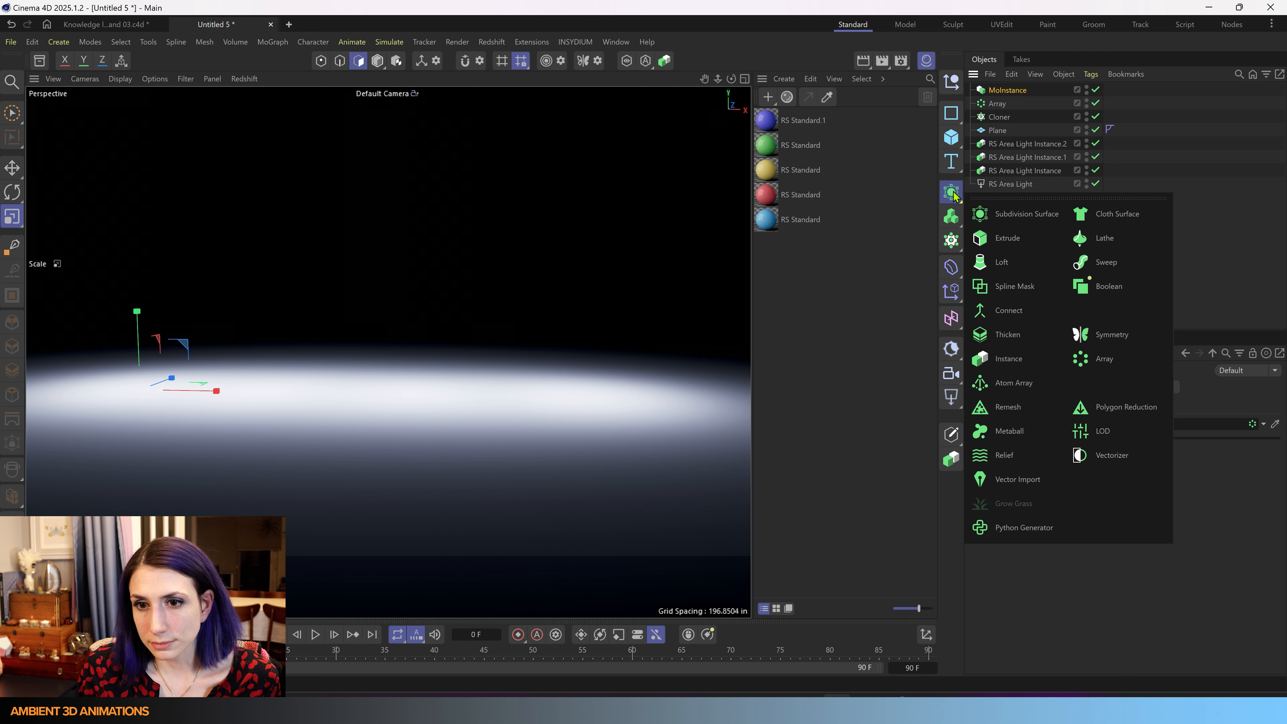